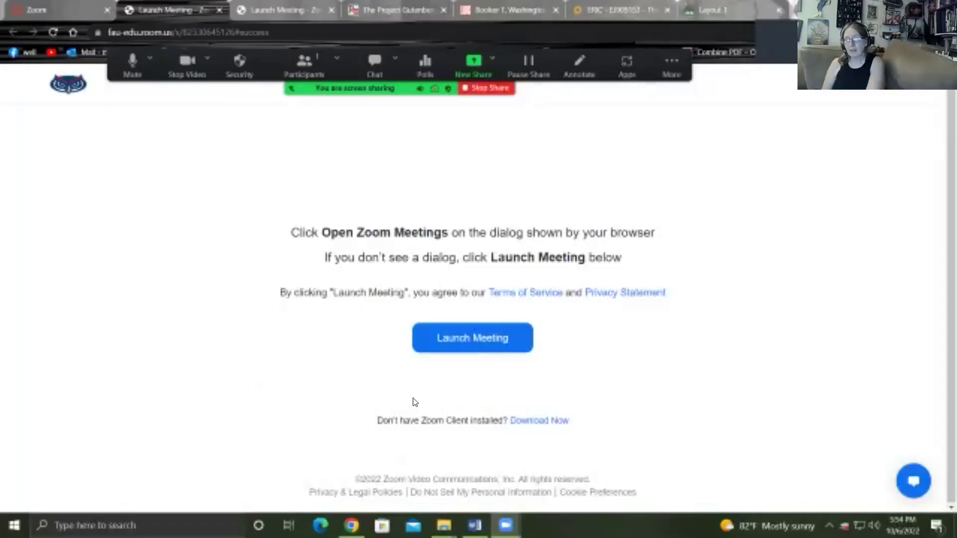
# Step: Switch to the Word essay on Du Bois and Washington and look through it from the introduction to the closing opinion paragraph
pyautogui.click(474, 525)
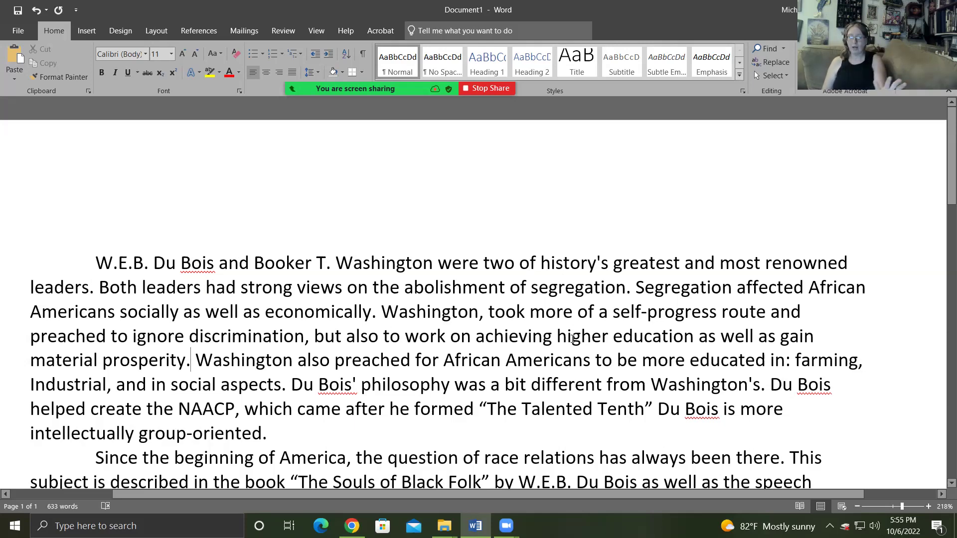
pyautogui.scroll(-10, 573, 347)
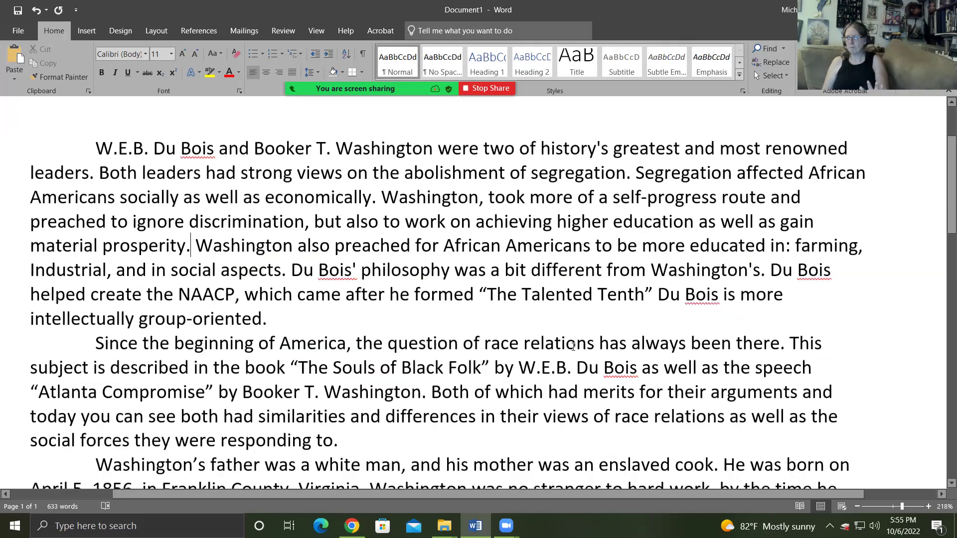
pyautogui.scroll(-6, 573, 346)
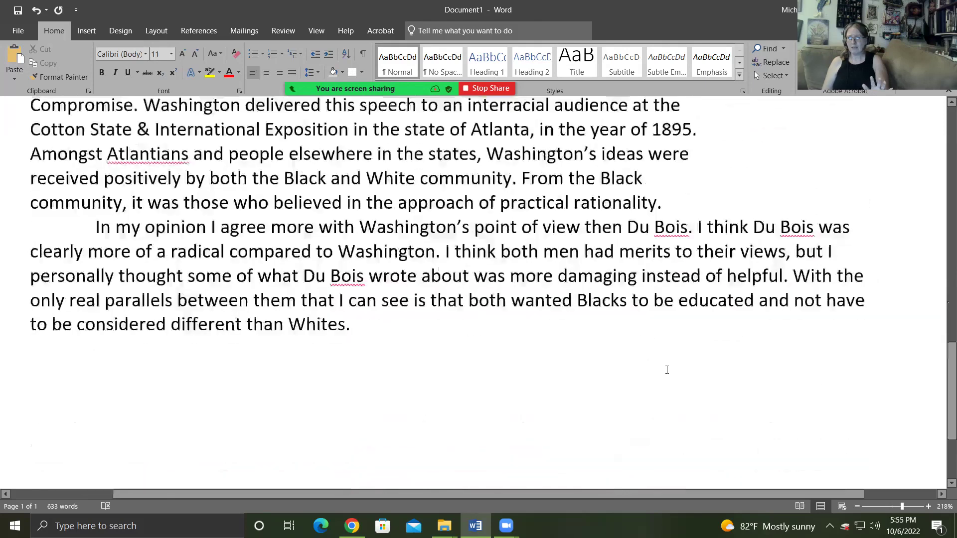
pyautogui.scroll(4, 573, 347)
pyautogui.moveTo(679, 369); pyautogui.dragTo(483, 371)
pyautogui.scroll(10, 599, 368)
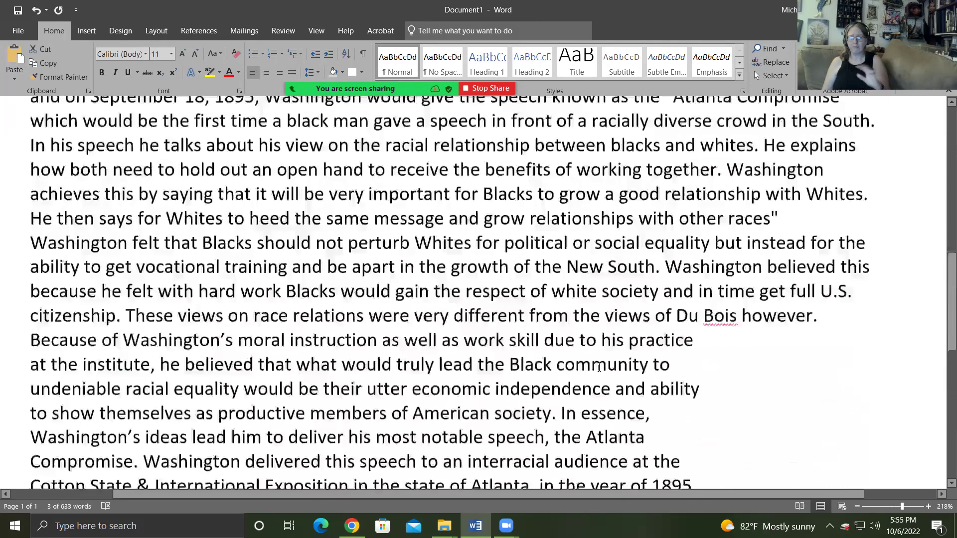
pyautogui.scroll(2, 599, 368)
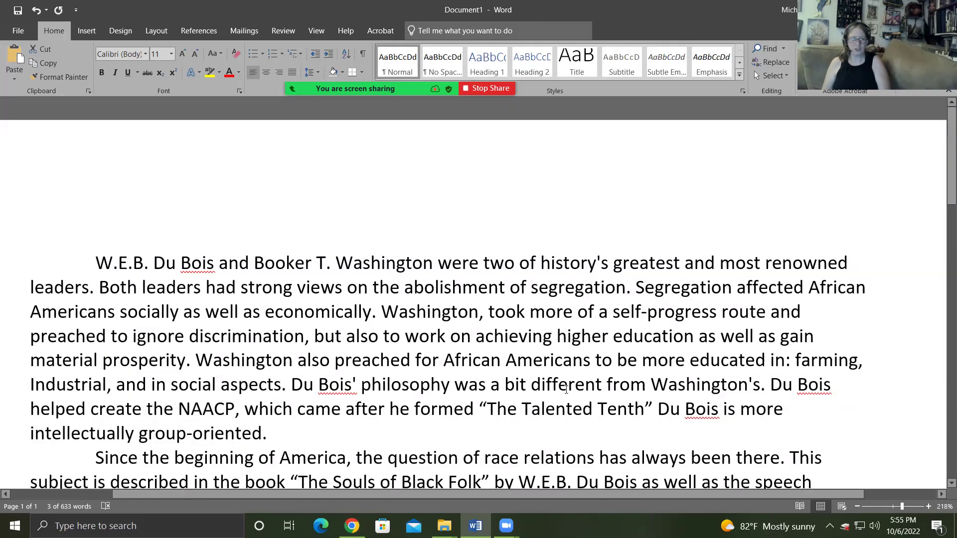
pyautogui.scroll(-6, 395, 358)
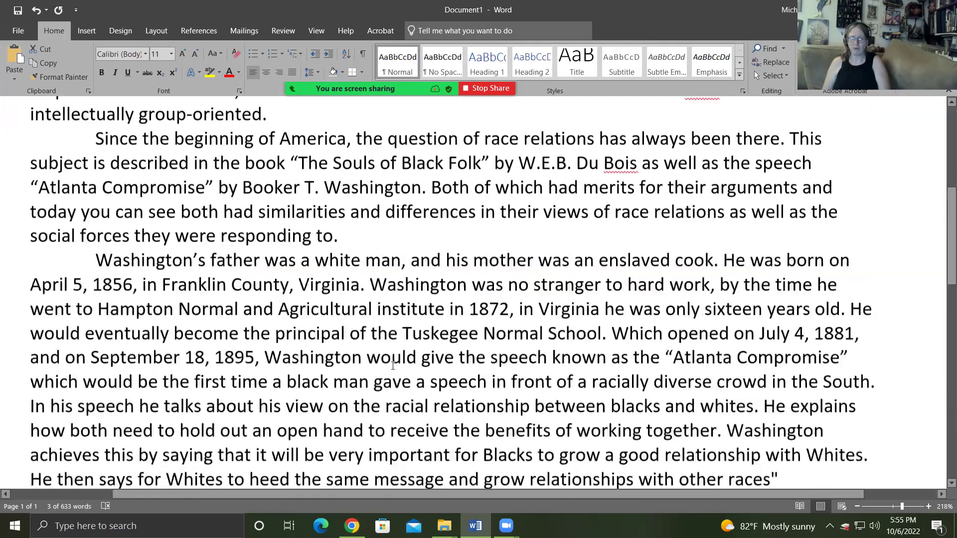
pyautogui.scroll(5, 394, 369)
pyautogui.scroll(-7, 391, 383)
pyautogui.scroll(7, 391, 382)
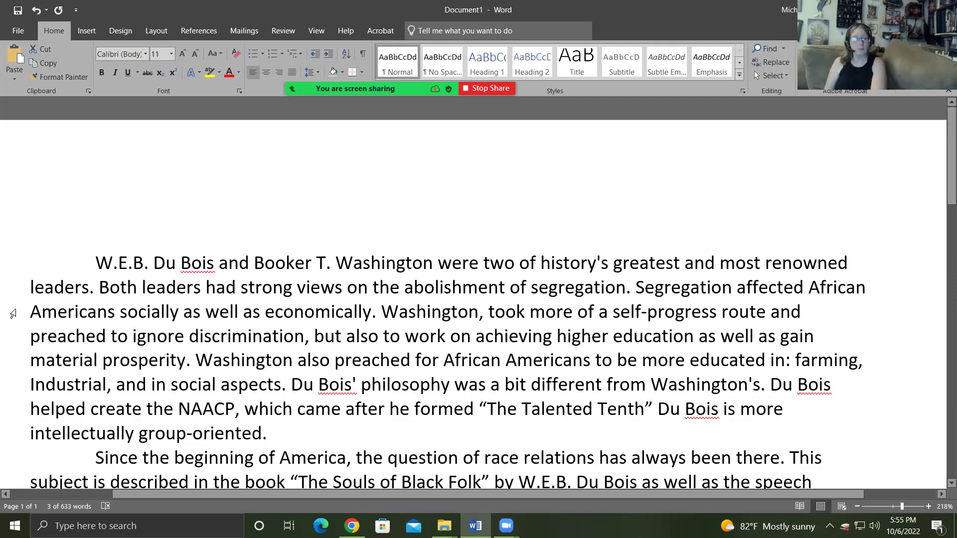
# Step: Examine the first paragraph's opening sentence and its sentence on how segregation affected African Americans, selecting each in turn
pyautogui.keyDown('ctrl'); pyautogui.click(86, 273); pyautogui.keyUp('ctrl')
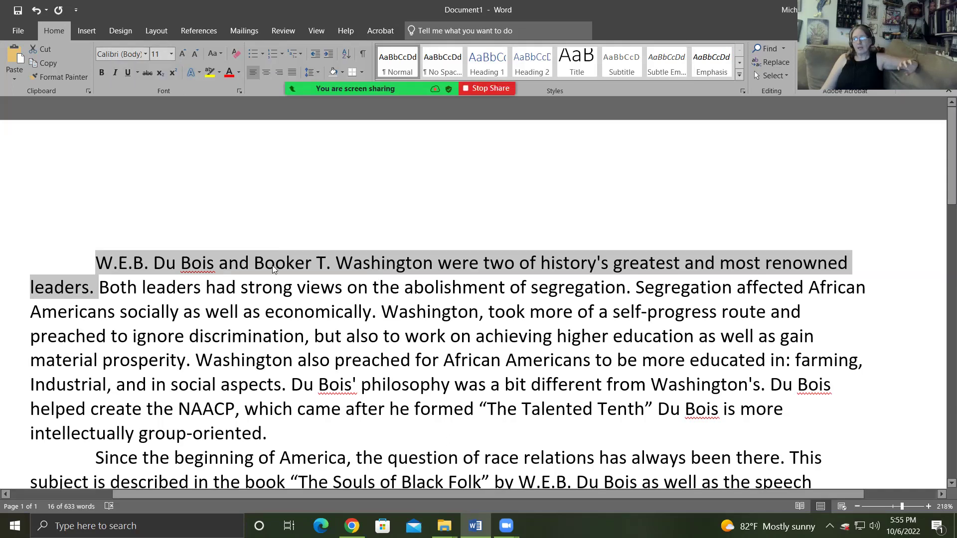
pyautogui.click(123, 295)
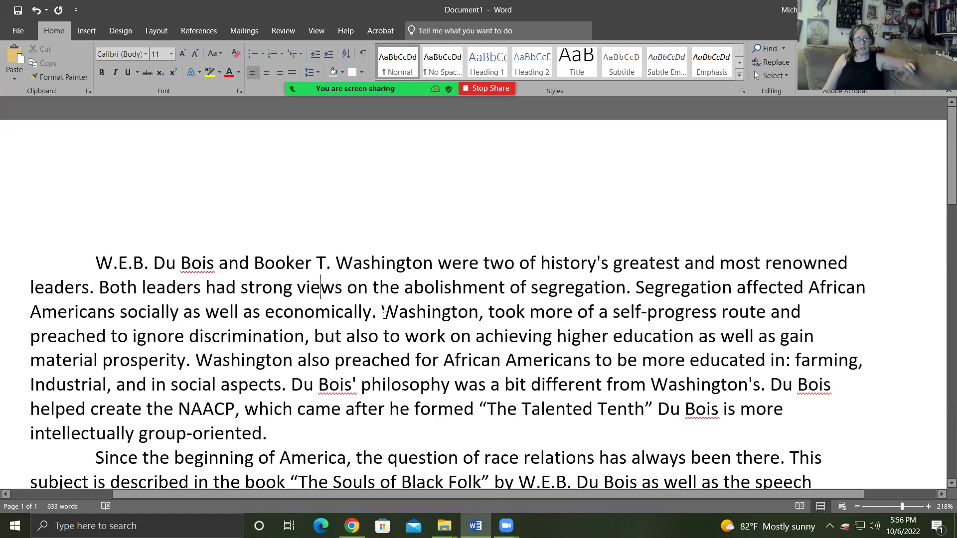
pyautogui.moveTo(379, 315); pyautogui.dragTo(632, 286)
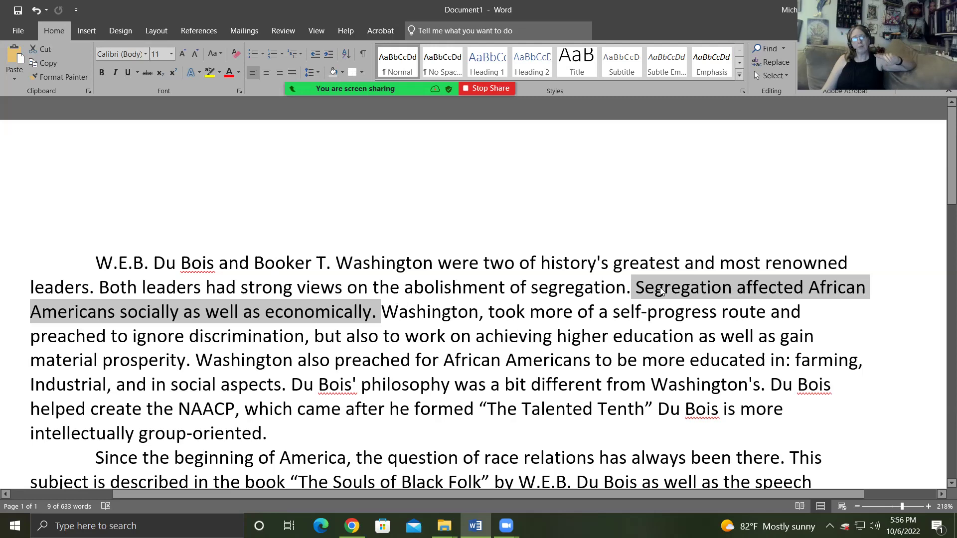
pyautogui.click(378, 315)
pyautogui.moveTo(637, 287); pyautogui.dragTo(382, 311)
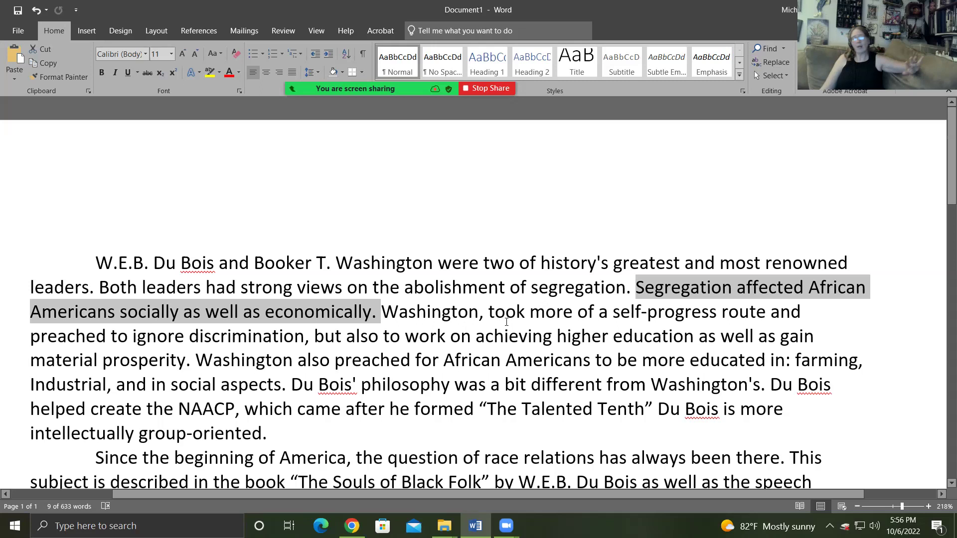
pyautogui.click(417, 313)
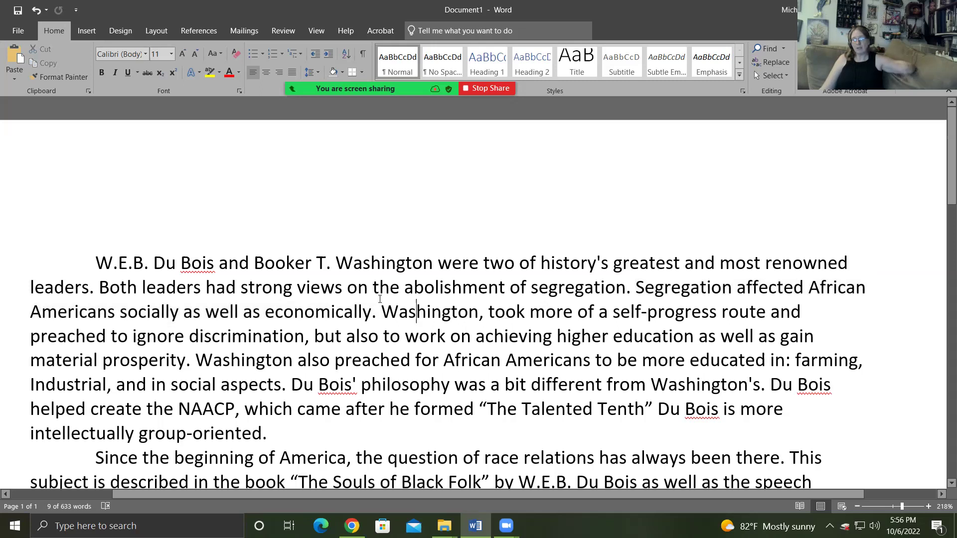
# Step: Examine the first paragraph's sentence on Washington's self-progress route, checking the punctuation after "discrimination" and "prosperity"
pyautogui.moveTo(383, 313); pyautogui.dragTo(192, 349)
pyautogui.click(190, 365)
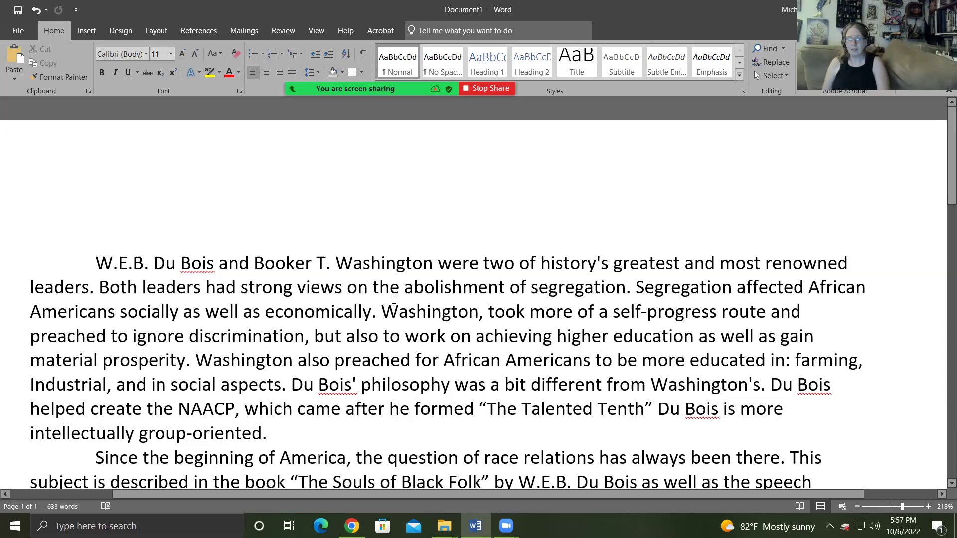
pyautogui.moveTo(381, 311); pyautogui.dragTo(191, 366)
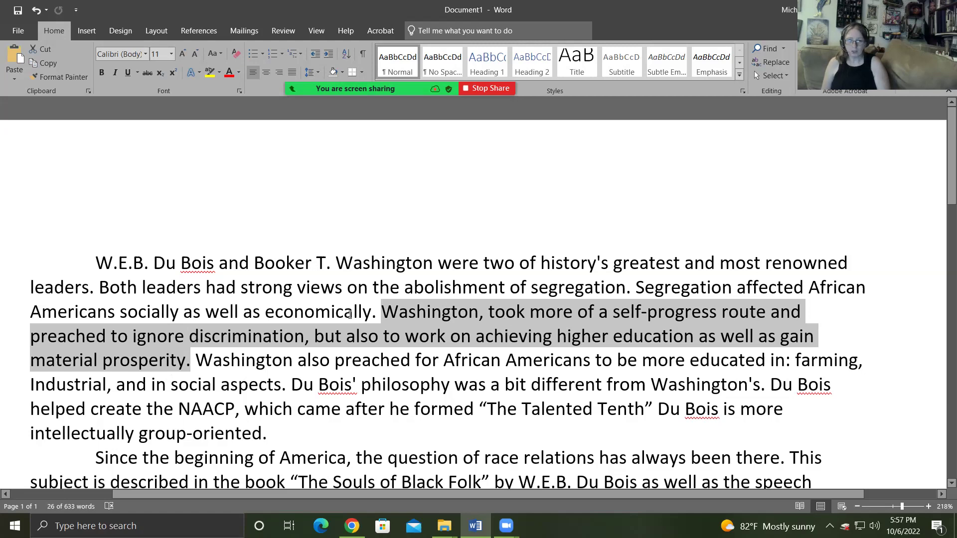
pyautogui.click(187, 363)
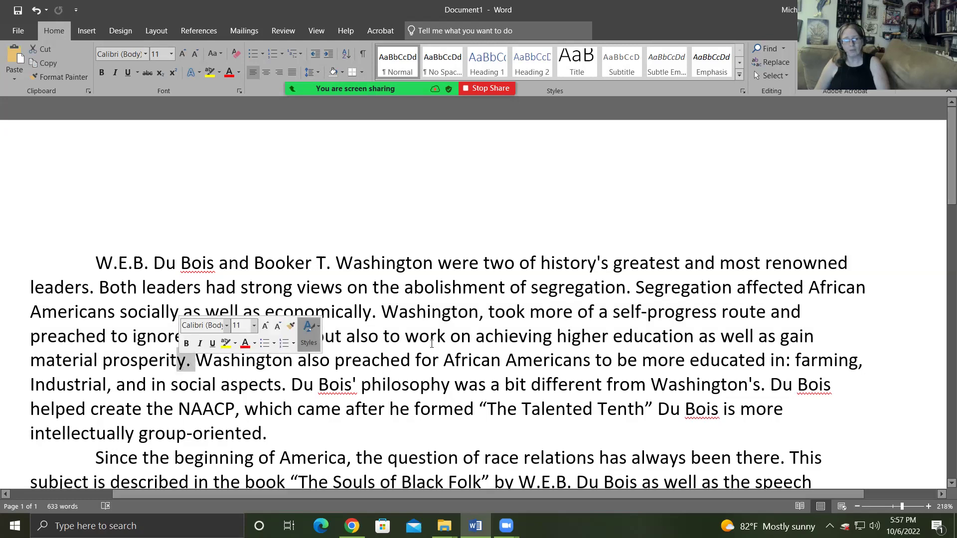
pyautogui.click(446, 336)
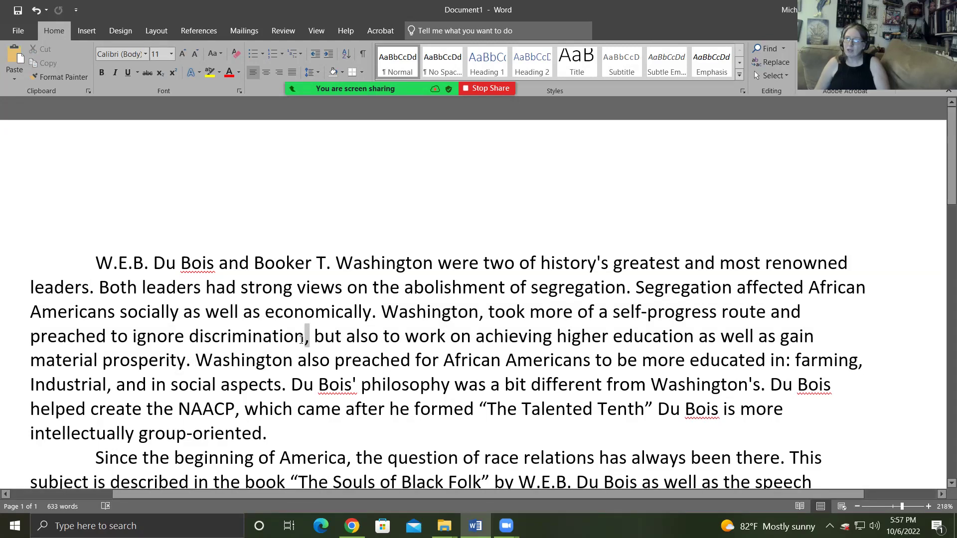
pyautogui.doubleClick(307, 339)
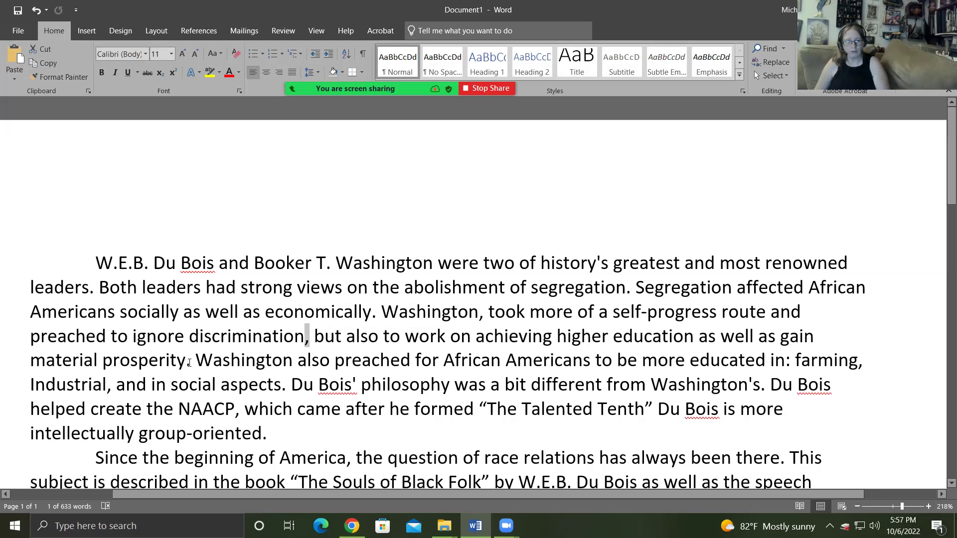
# Step: Insert a footnote directly after the period of "material prosperity." in the first paragraph
pyautogui.click(189, 361)
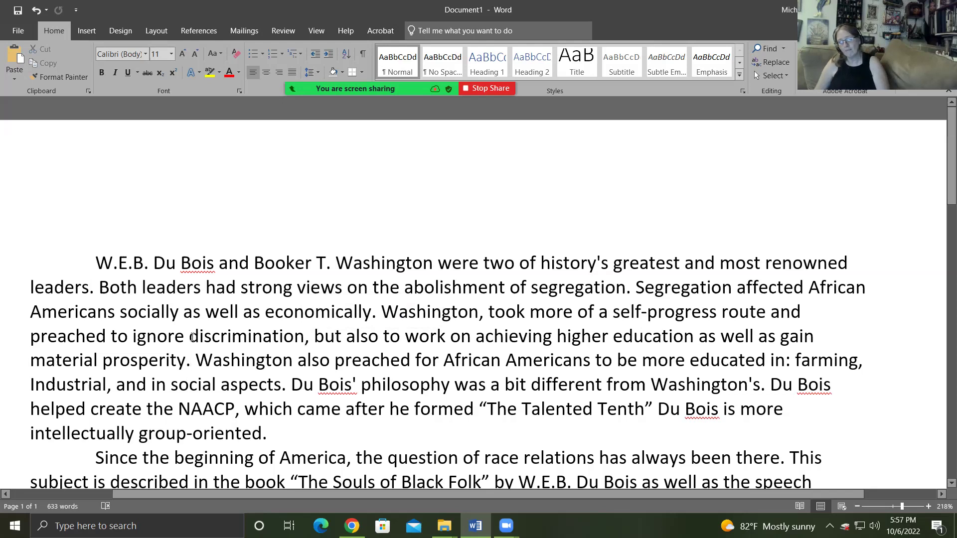
pyautogui.moveTo(260, 4)
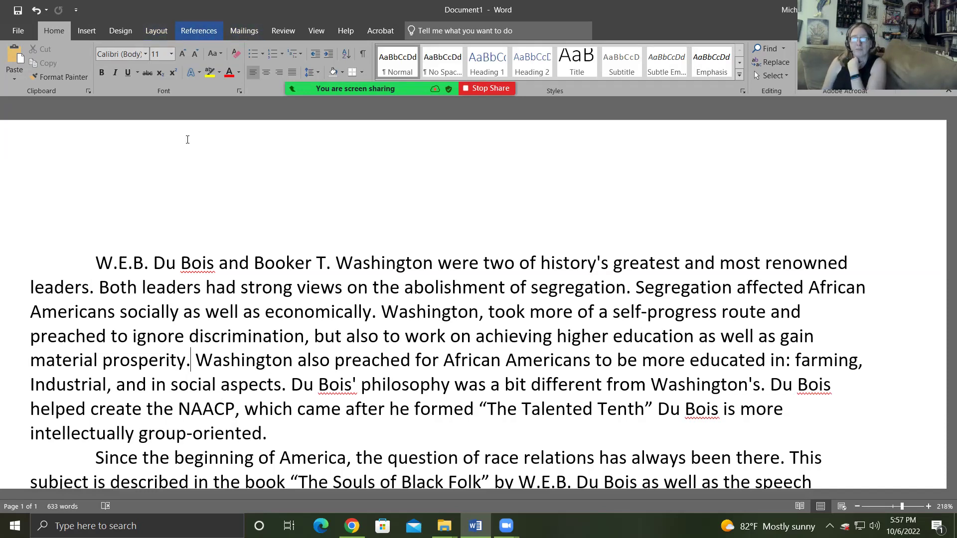
pyautogui.click(212, 34)
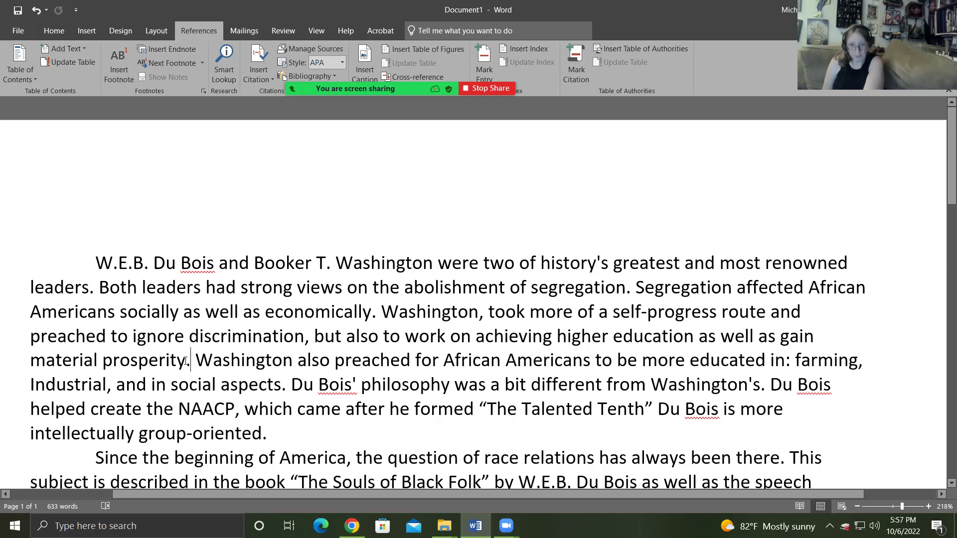
pyautogui.click(120, 72)
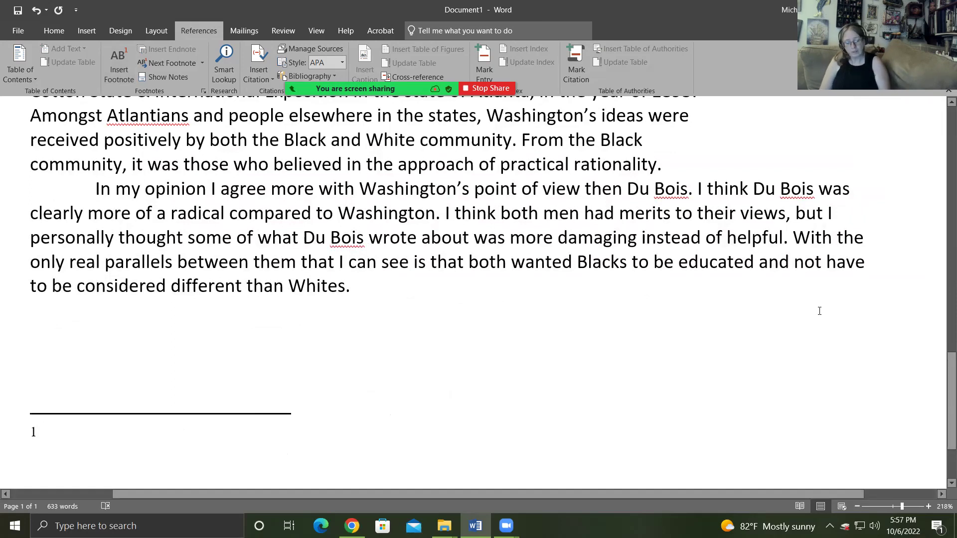
# Step: Write "Washington, Atlanta Exposition Speech." as the footnote text and start a new line beneath it
pyautogui.write('W')
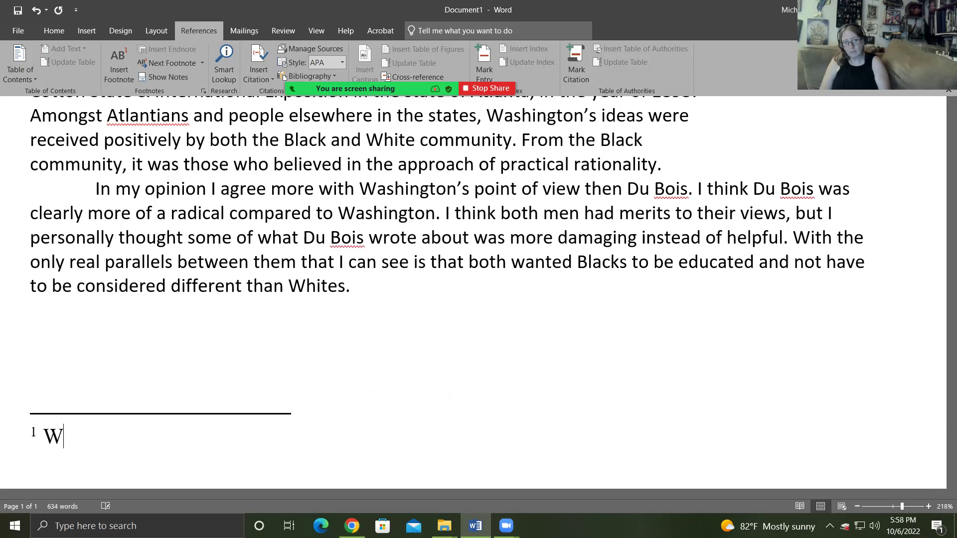
pyautogui.write('ashington,')
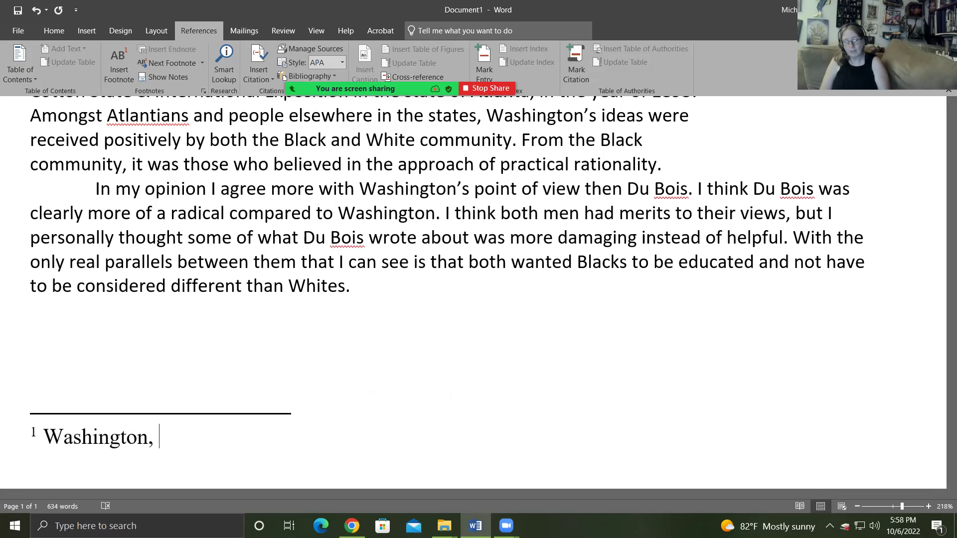
pyautogui.write('Atlanta')
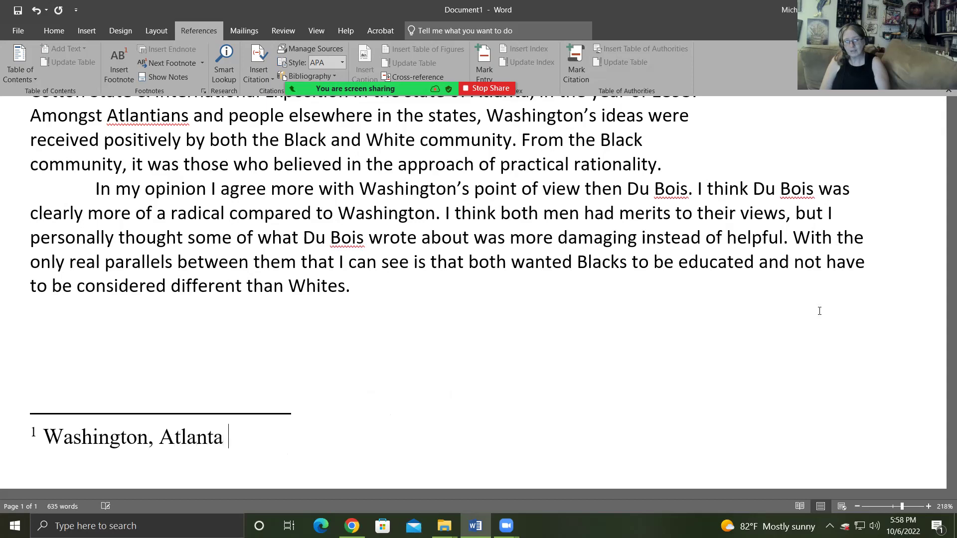
pyautogui.write(' Expositi')
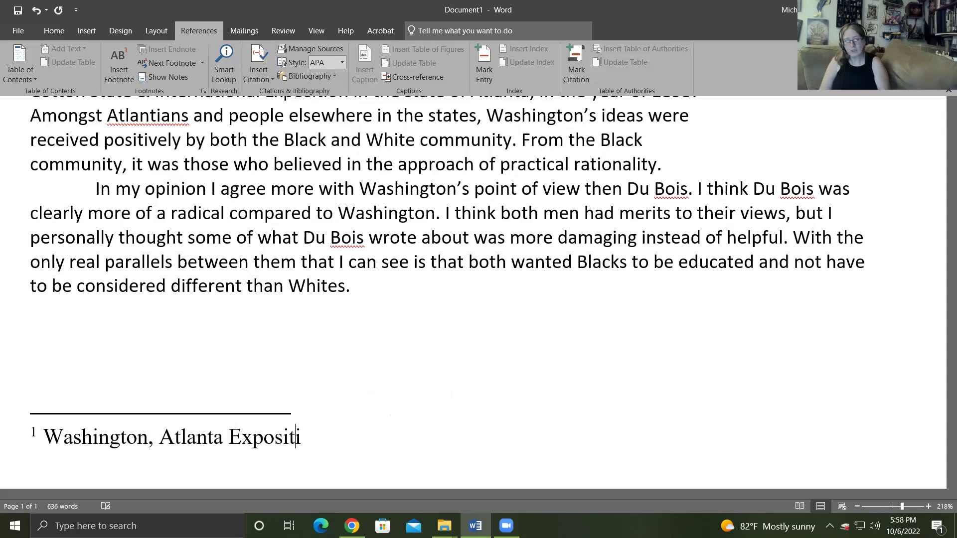
pyautogui.write('on Speech.')
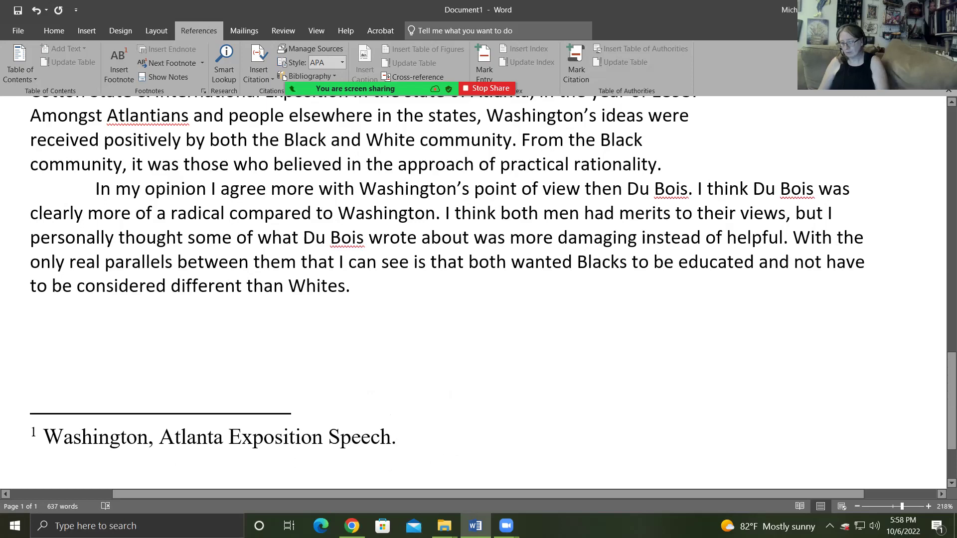
pyautogui.press('Return')
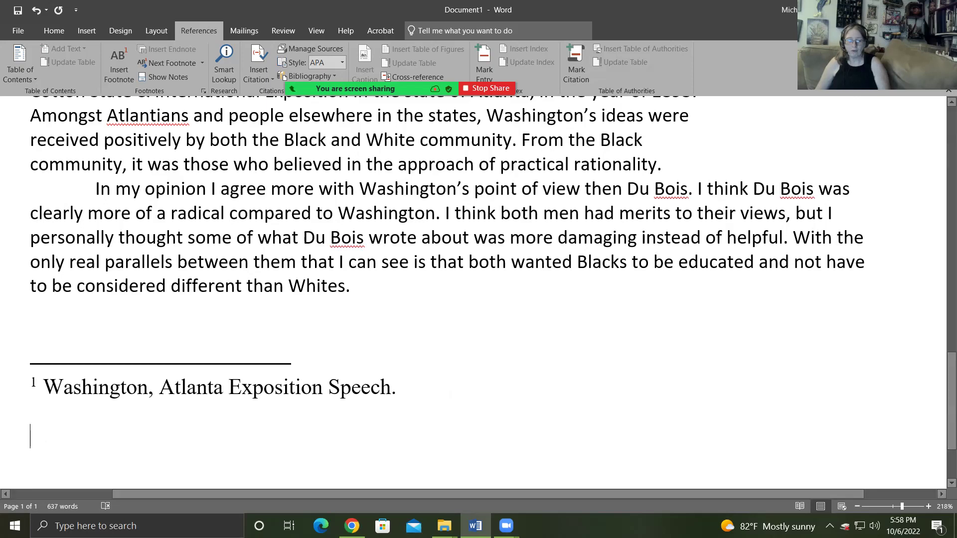
# Step: Switch to Chrome and look through the Library of Congress page with Booker T. Washington's "Atlanta Compromise" speech and transcript
pyautogui.click(352, 526)
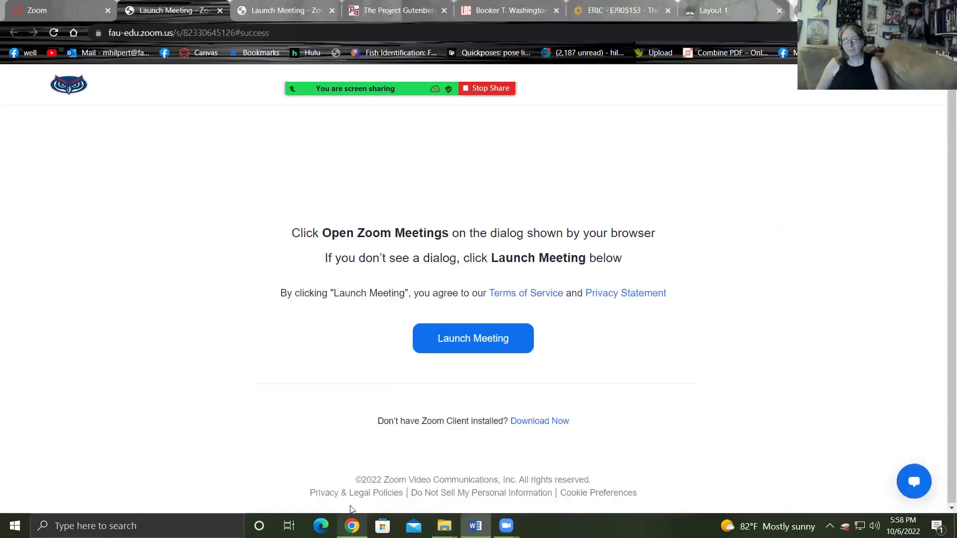
pyautogui.click(518, 10)
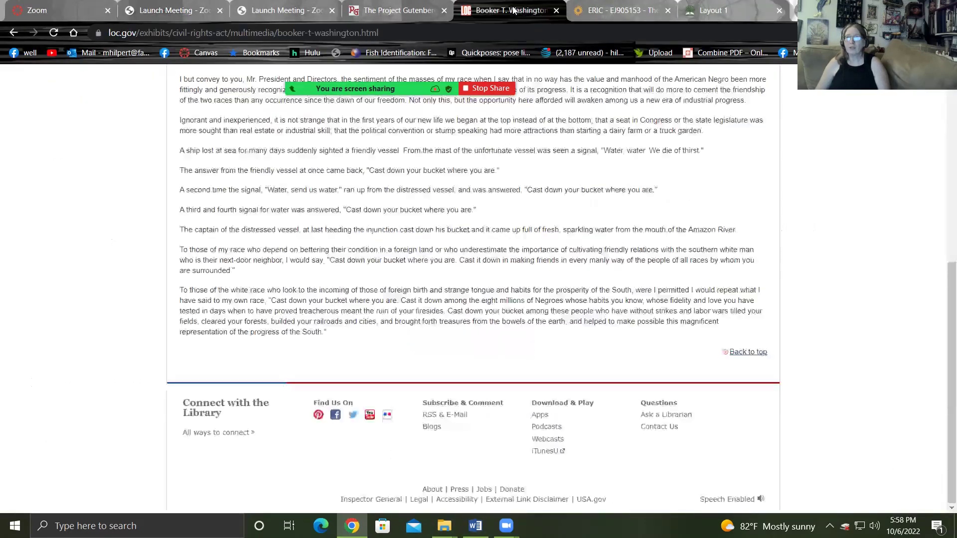
pyautogui.scroll(7, 212, 287)
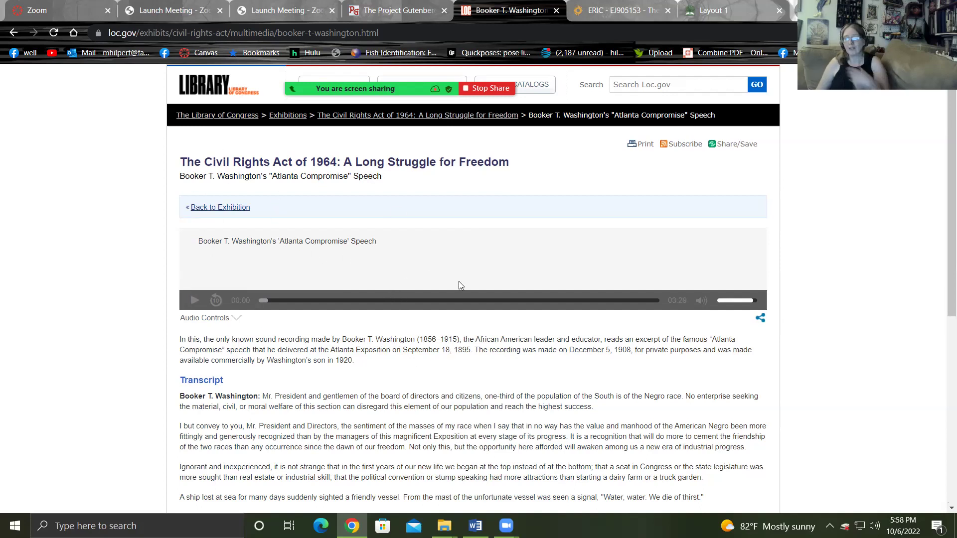
pyautogui.scroll(-1, 399, 379)
pyautogui.scroll(-7, 400, 379)
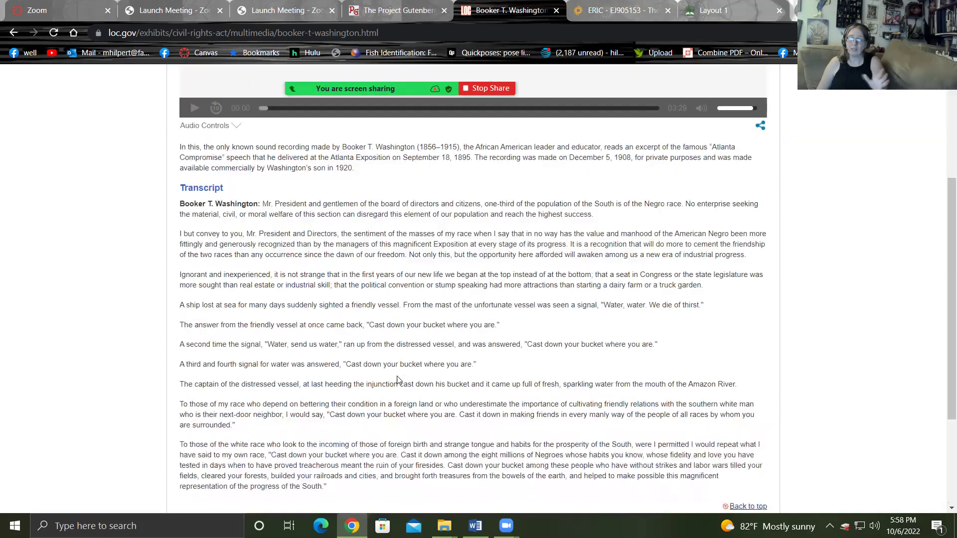
pyautogui.scroll(4, 399, 378)
pyautogui.scroll(3, 398, 376)
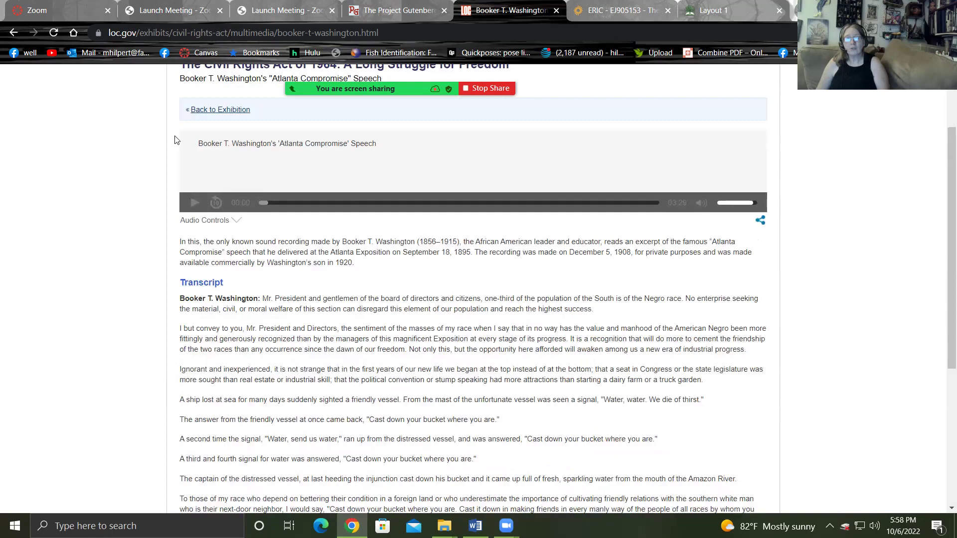
# Step: Write the citation "Washington, Booker T. 1895. Atlanta Exposition Speech." in front of the speech page's URL
pyautogui.click(116, 34)
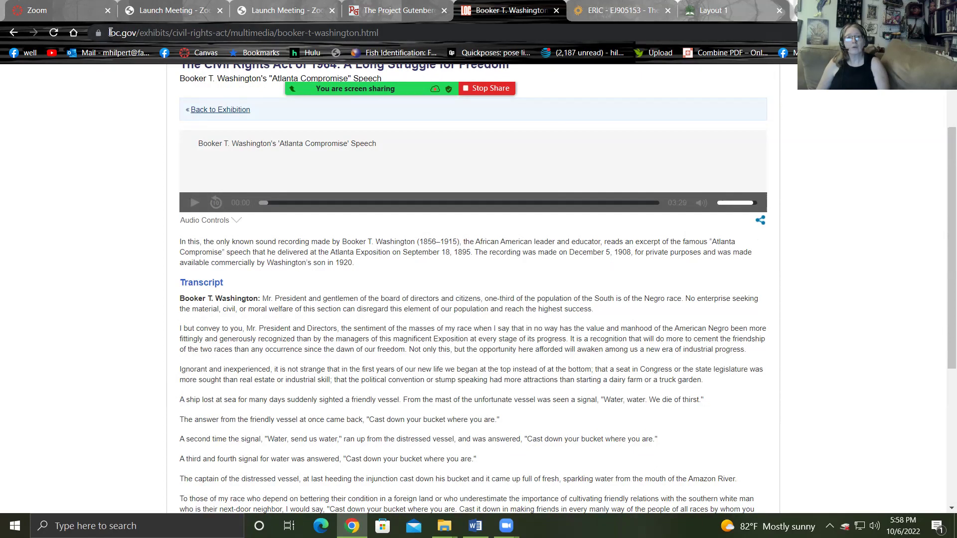
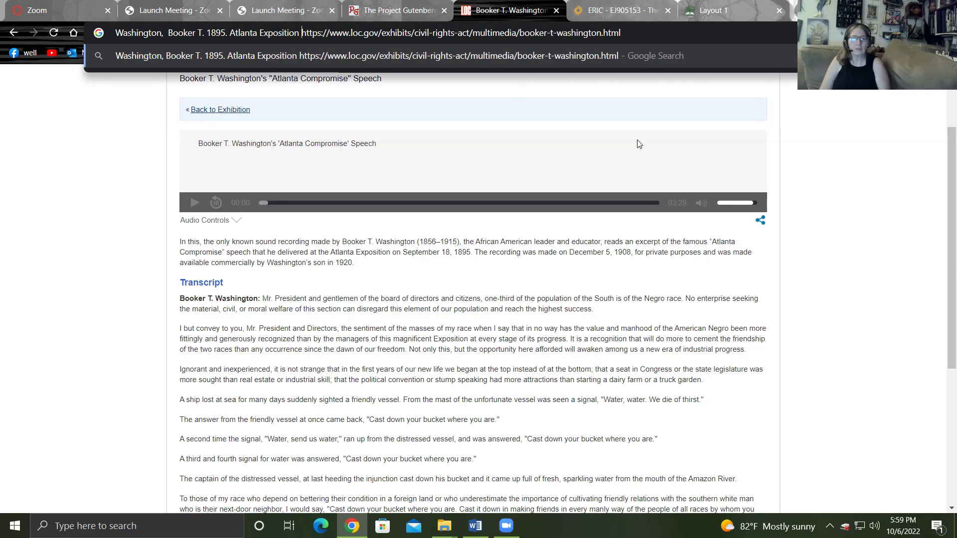
pyautogui.write('.')
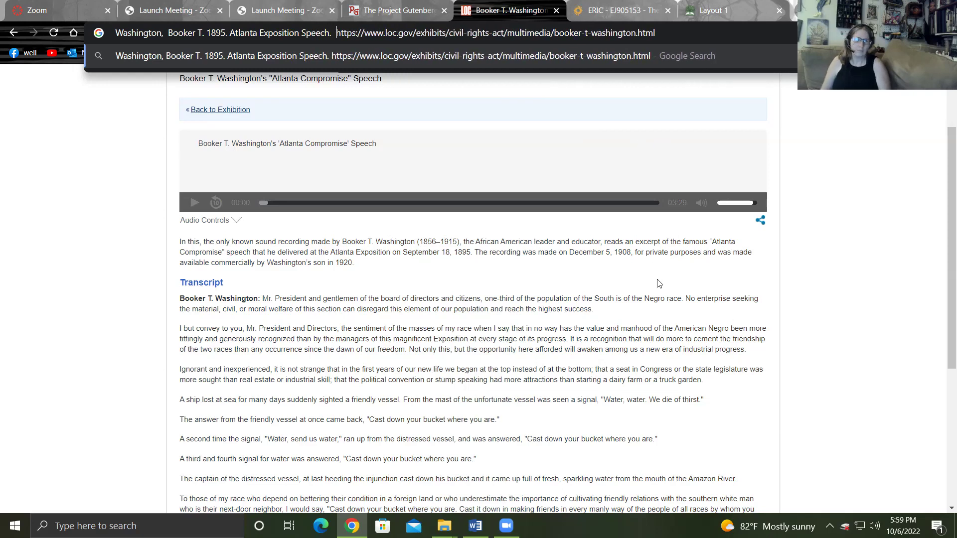
# Step: Insert "Library of Congress:" and the copied page heading "The Civil Rights Act of 1964: A Long Struggle for Freedom" before the citation's URL
pyautogui.scroll(2, 399, 210)
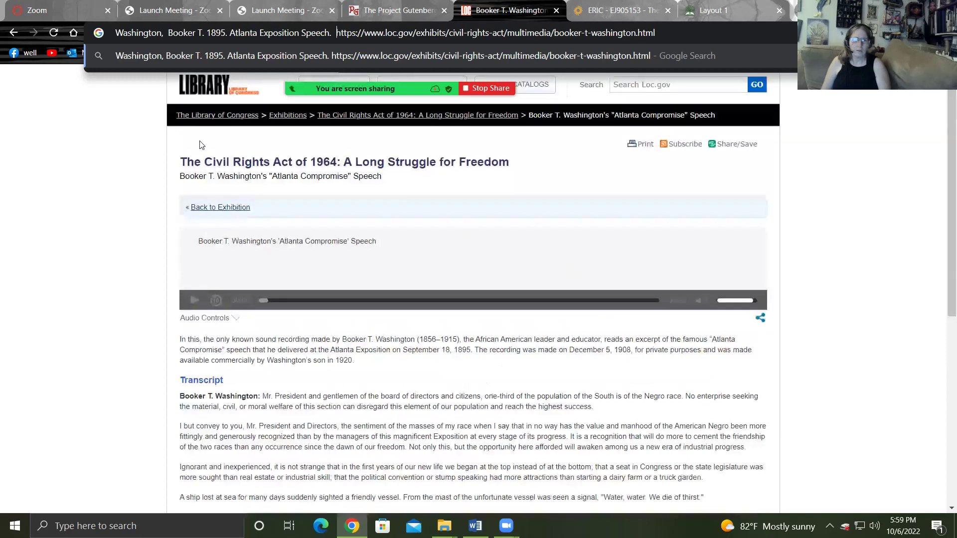
pyautogui.click(520, 164)
pyautogui.moveTo(502, 163); pyautogui.dragTo(178, 162)
pyautogui.hotkey('ctrl', 'c')
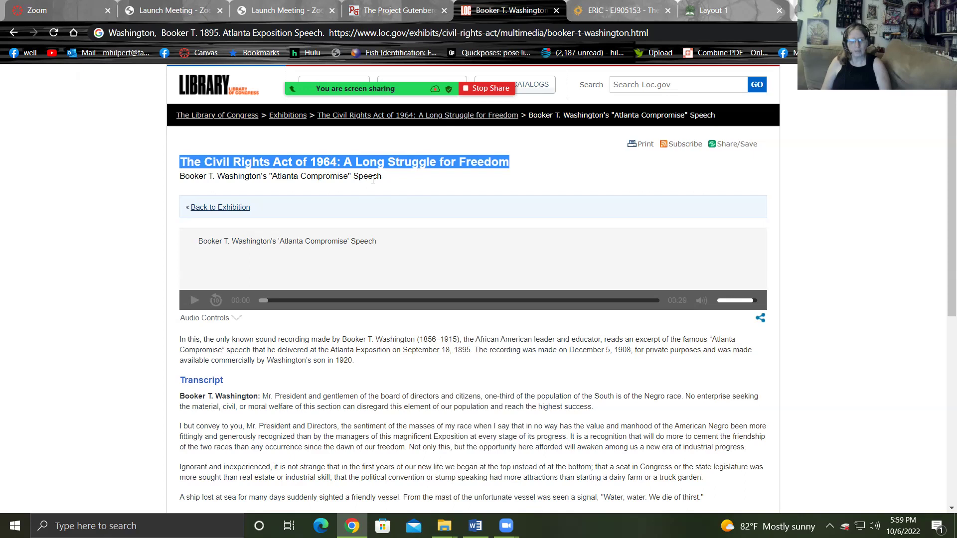
pyautogui.moveTo(405, 61)
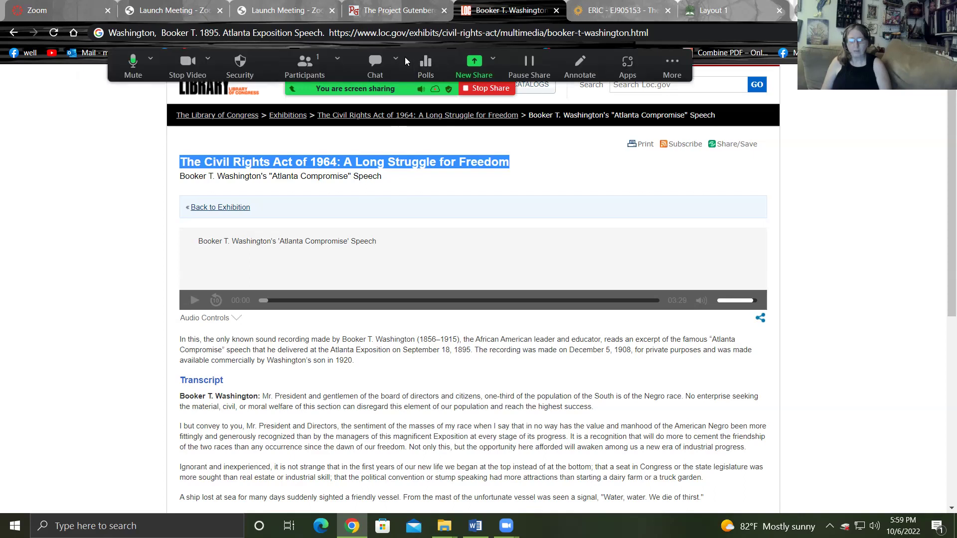
pyautogui.click(325, 32)
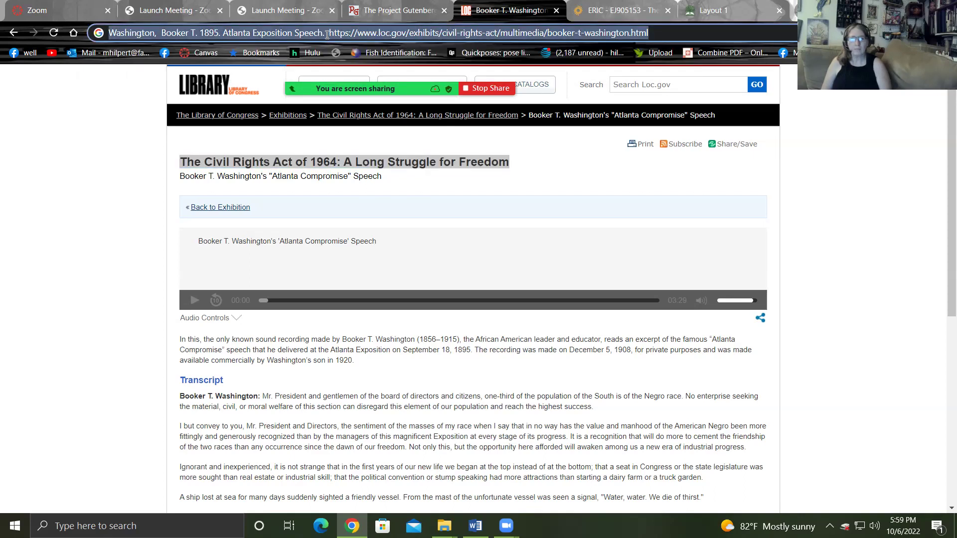
pyautogui.click(327, 34)
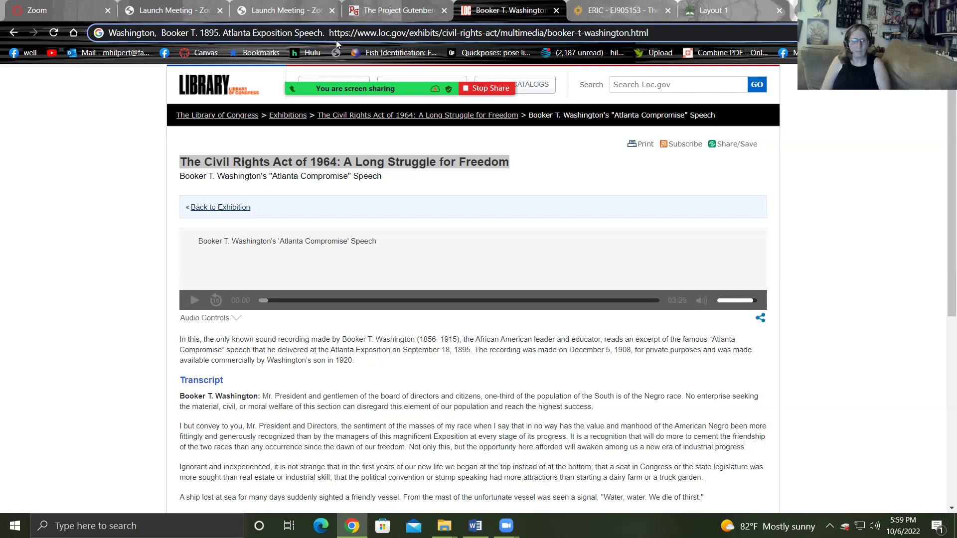
pyautogui.write('Library of Congress')
pyautogui.press('BackSpace')
pyautogui.write(':')
pyautogui.hotkey('ctrl', 'v')
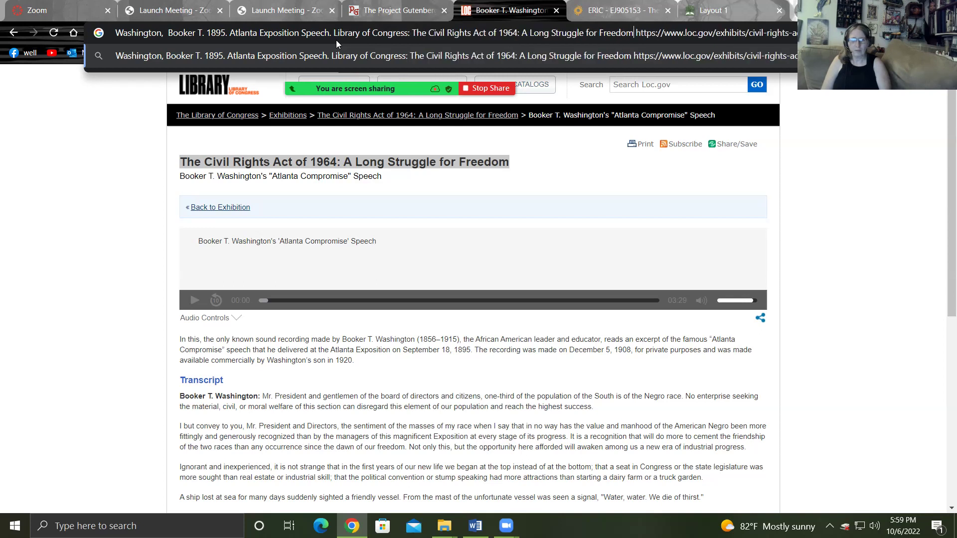
# Step: Add the access note "last accessed Oct 6 2022" between the exhibition title and the URL in the citation
pyautogui.write('last ac')
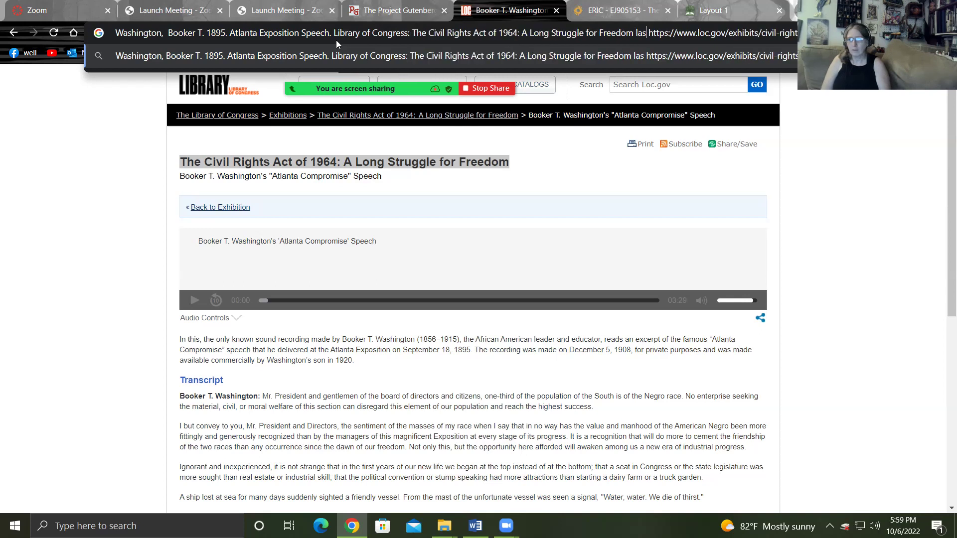
pyautogui.write('cessed ')
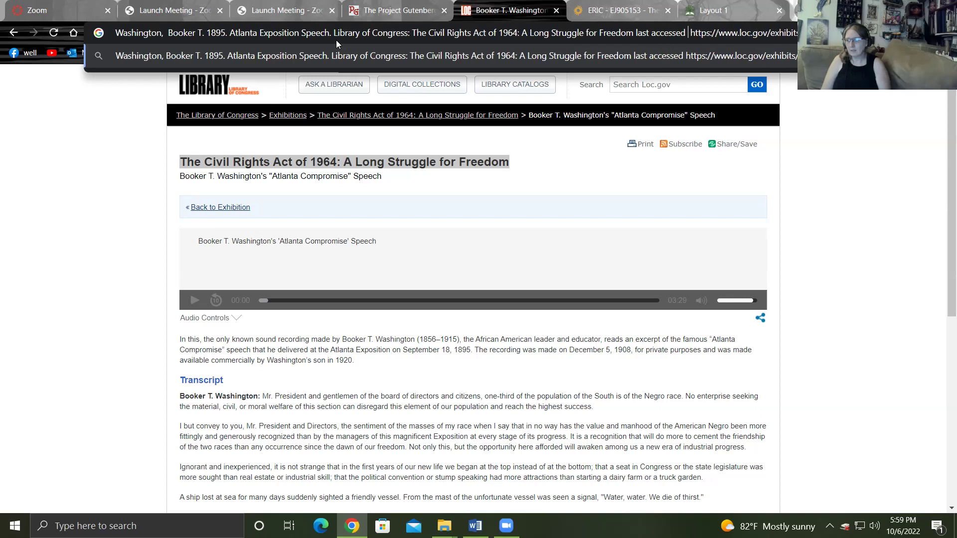
pyautogui.write('Oct ')
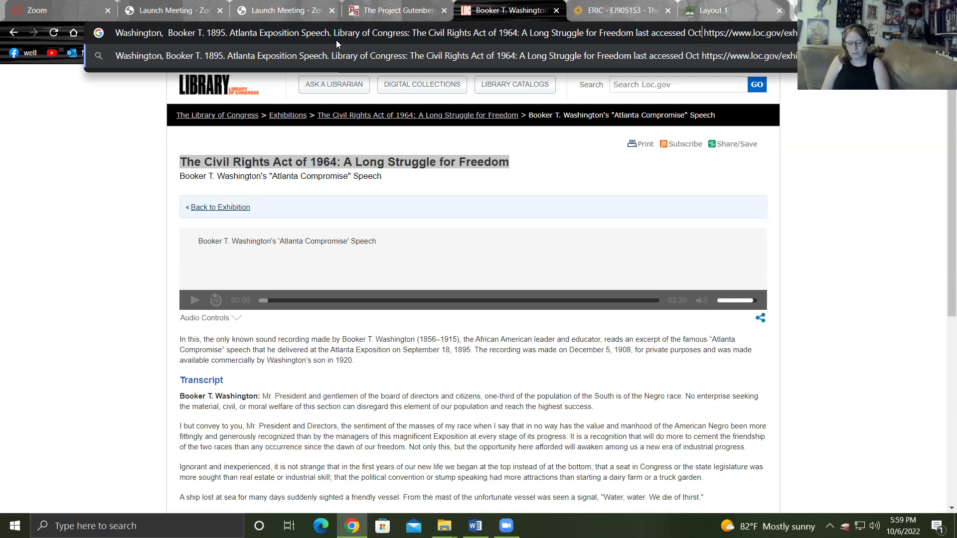
pyautogui.write('6 2022')
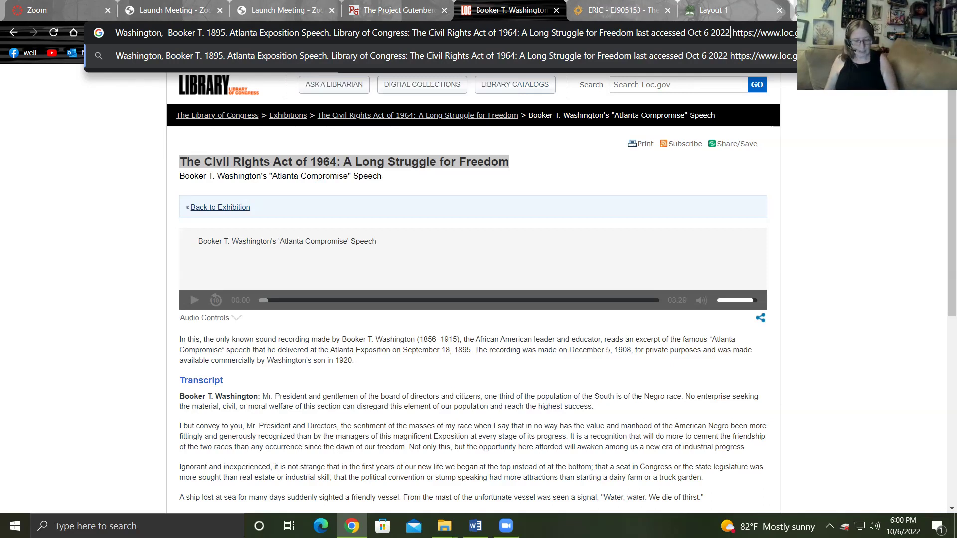
# Step: Cut the whole citation from Chrome's address field and switch to the essay in Word
pyautogui.hotkey('ctrl', 'a')
pyautogui.hotkey('ctrl', 'x')
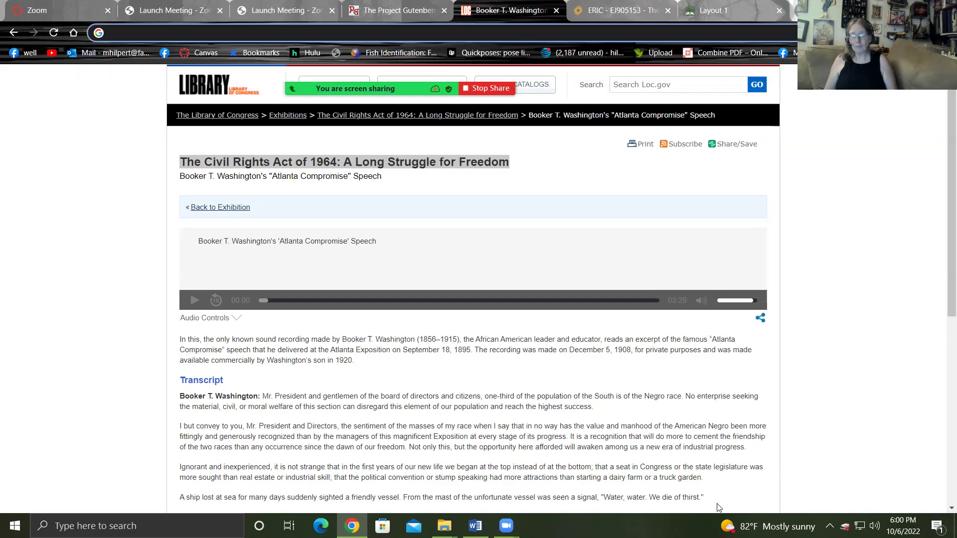
pyautogui.click(475, 526)
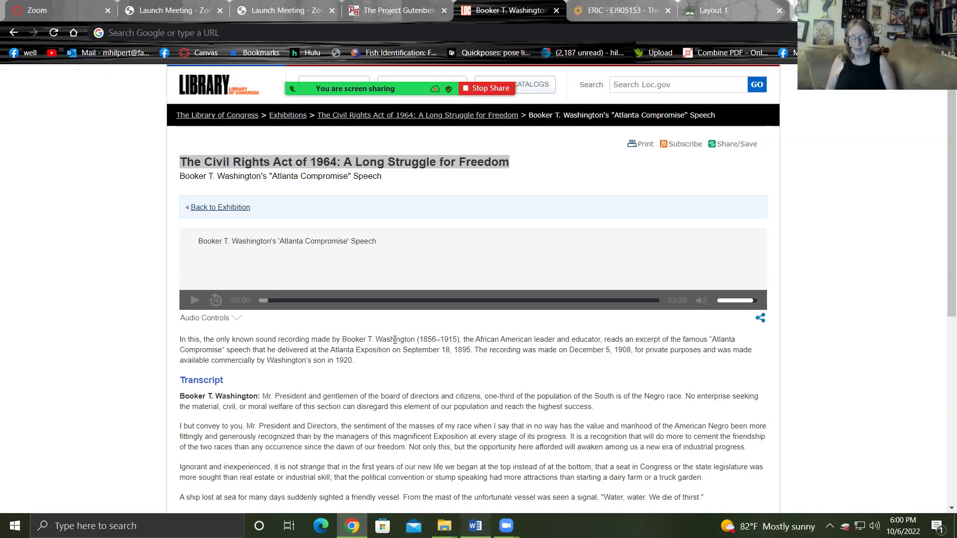
pyautogui.scroll(1, 581, 391)
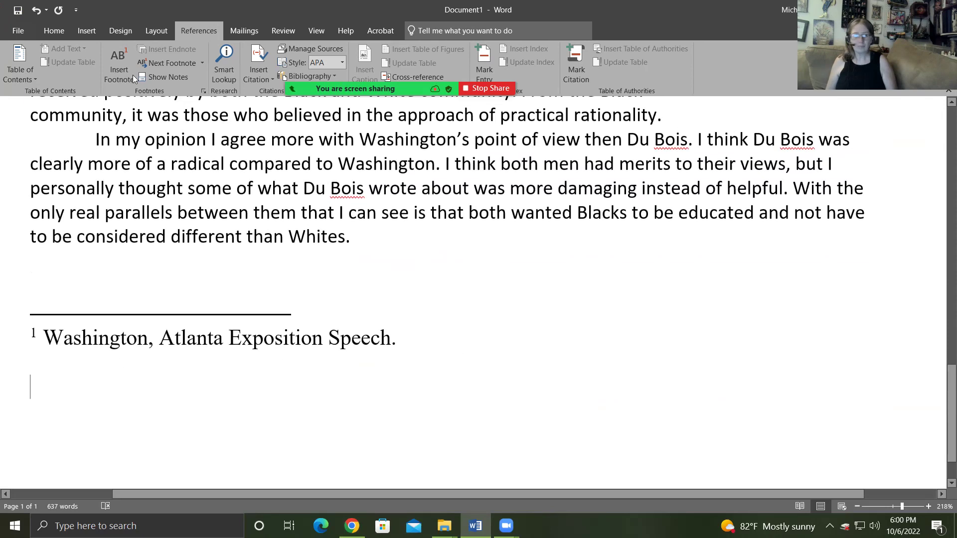
# Step: Insert a page break on the empty line below the essay's last paragraph
pyautogui.click(365, 247)
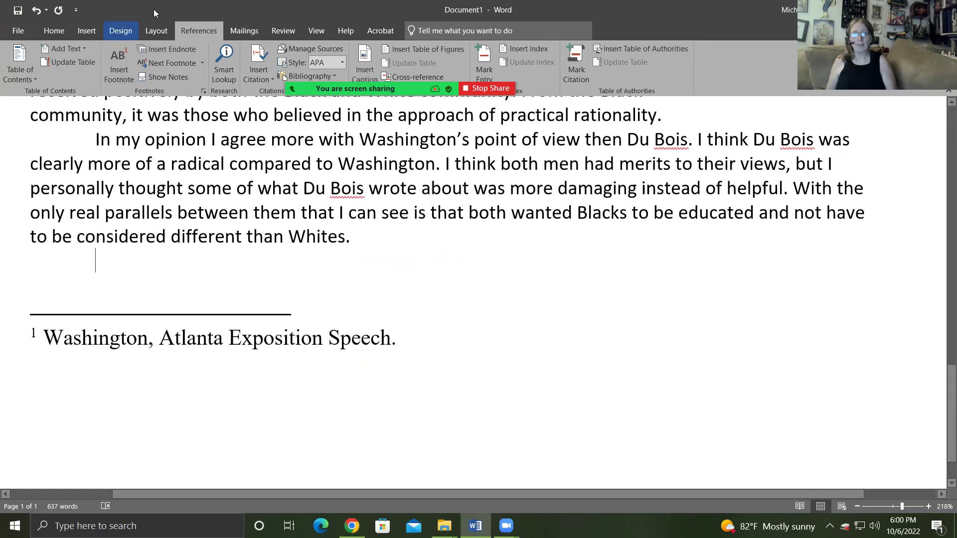
pyautogui.click(85, 32)
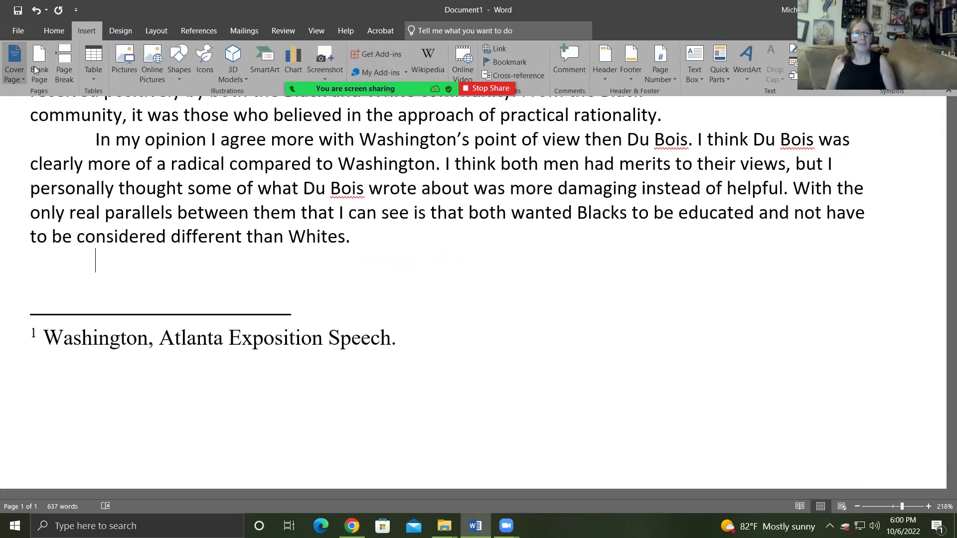
pyautogui.click(65, 72)
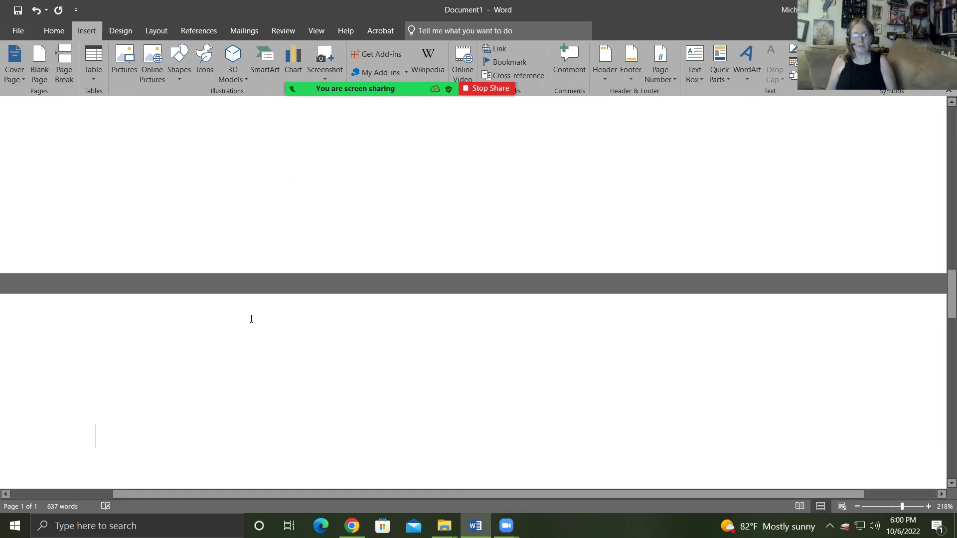
# Step: Write the heading "Works Cited" on the new page and paste the Washington citation below it
pyautogui.write('Wo')
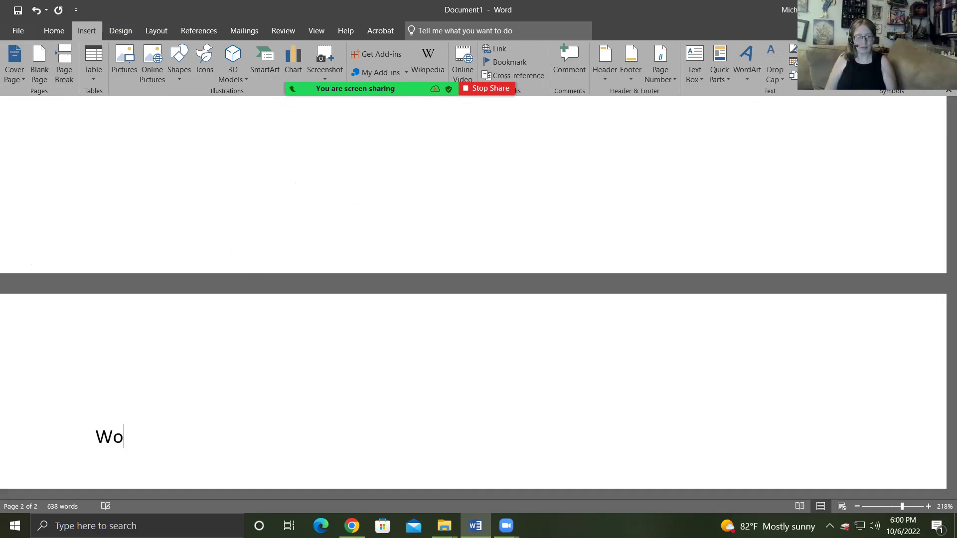
pyautogui.write('rks Cited')
pyautogui.press('Return')
pyautogui.hotkey('ctrl', 'v')
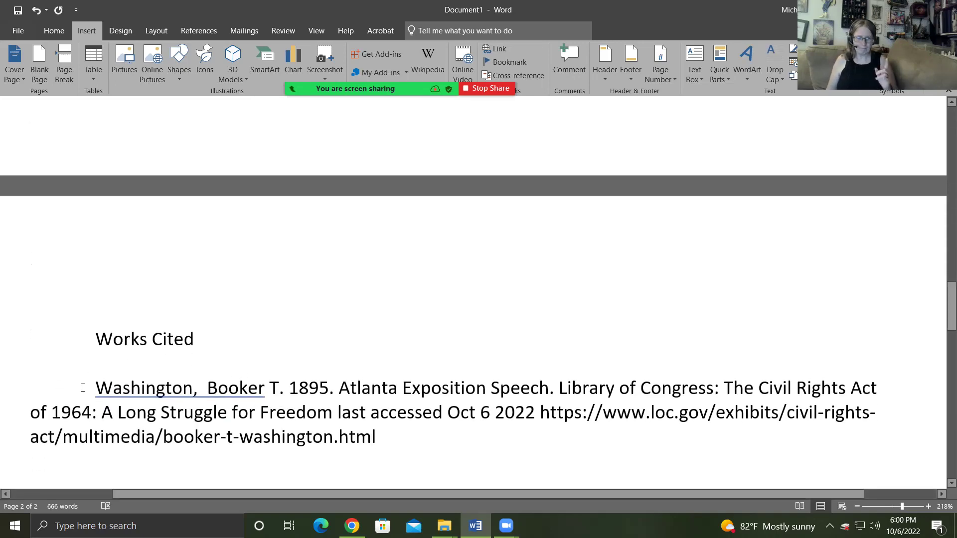
# Step: Select the entire Washington entry under "Works Cited" and bring up the font and paragraph formatting options
pyautogui.moveTo(392, 436); pyautogui.dragTo(47, 391)
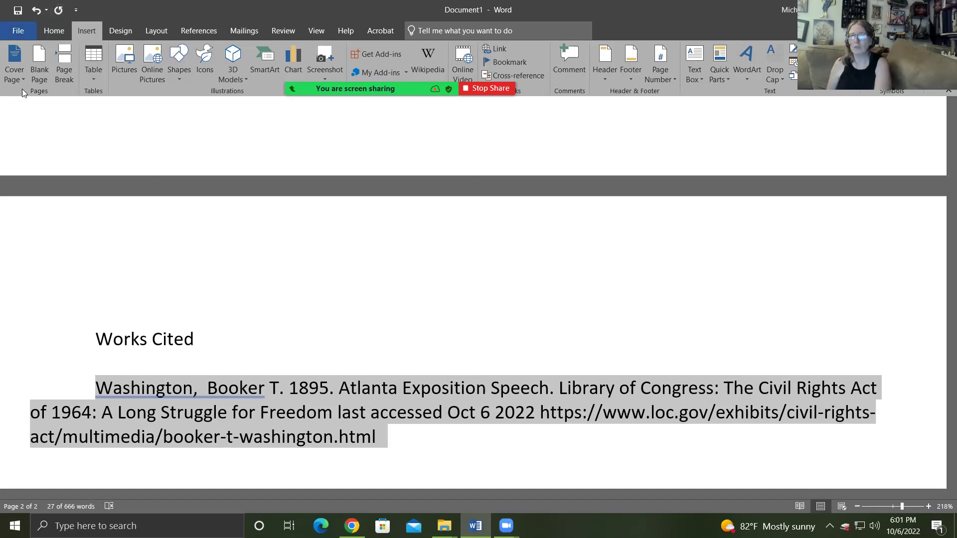
pyautogui.click(53, 31)
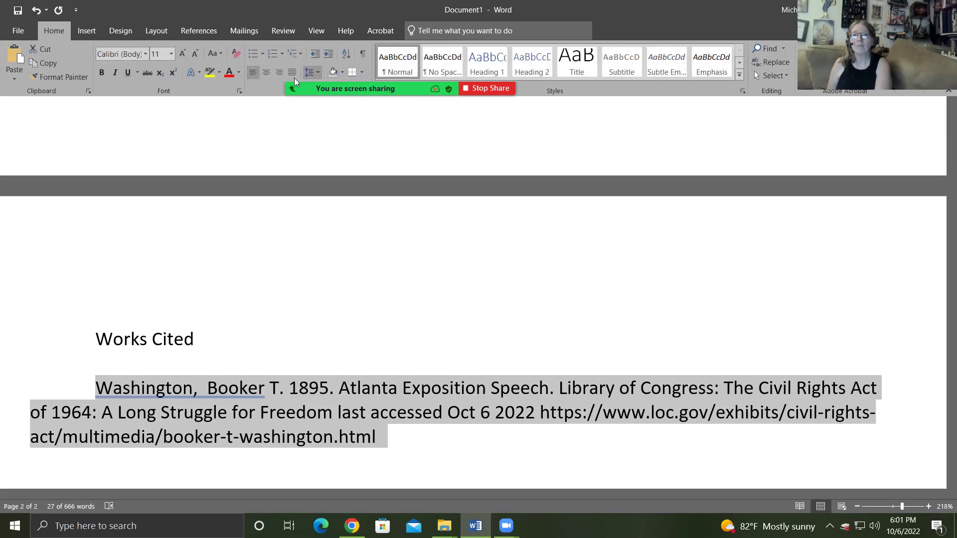
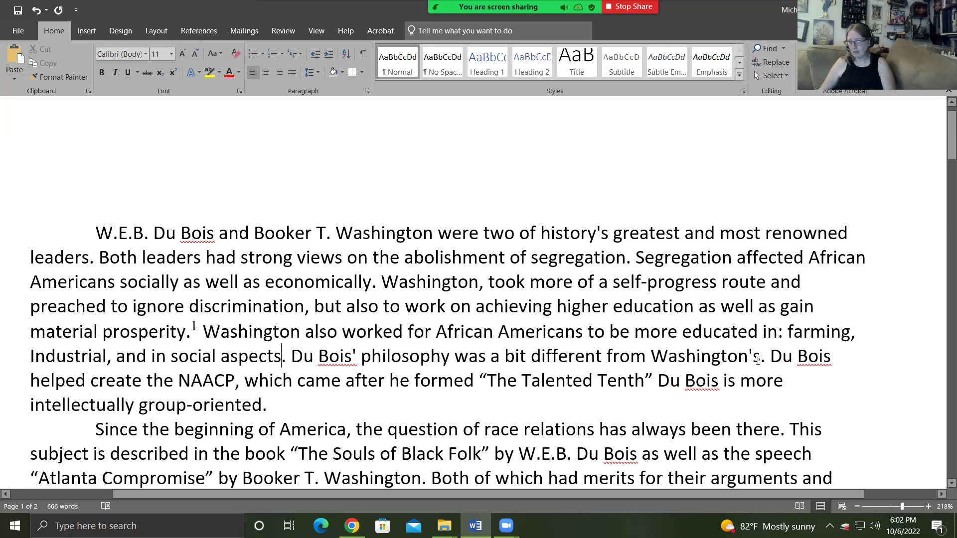
# Step: Replace the period after "different from Washington's" in the first paragraph with a comma
pyautogui.moveTo(766, 359); pyautogui.dragTo(761, 359)
pyautogui.write(',')
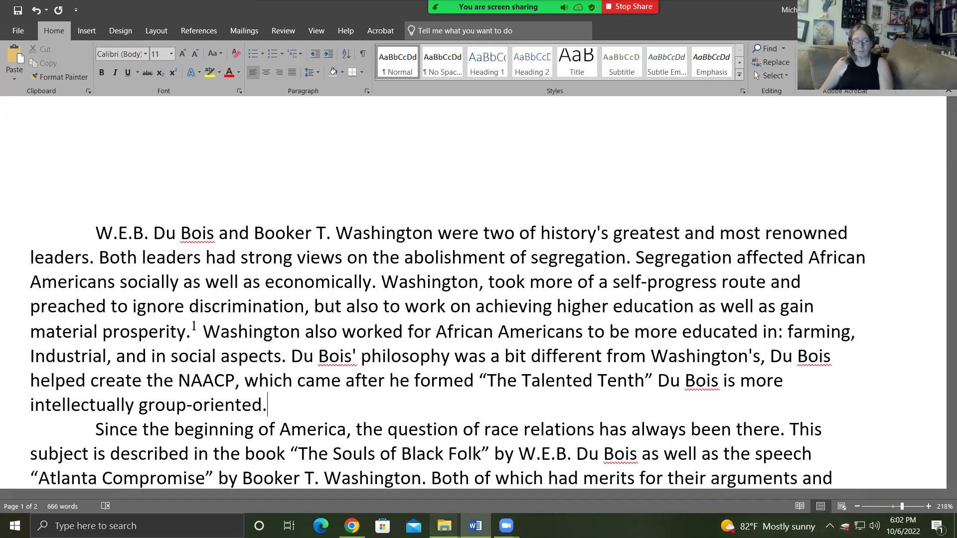
# Step: Switch to Chrome and open naacp.org in a new tab
pyautogui.click(352, 526)
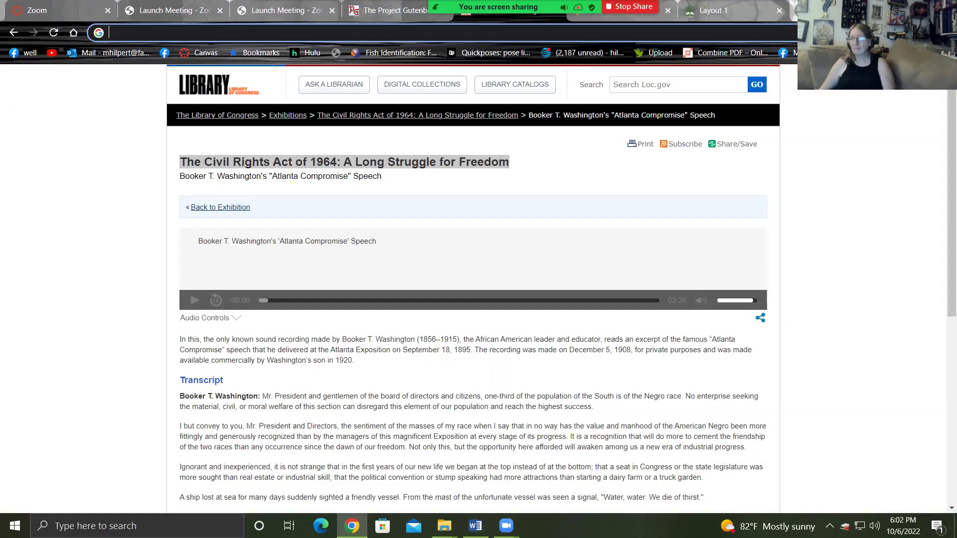
pyautogui.hotkey('ctrl', 't')
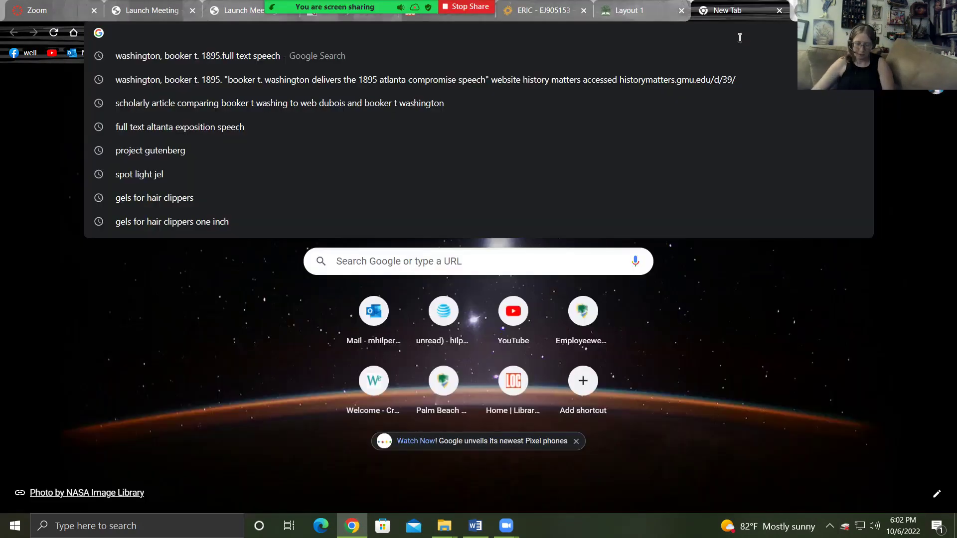
pyautogui.write('n')
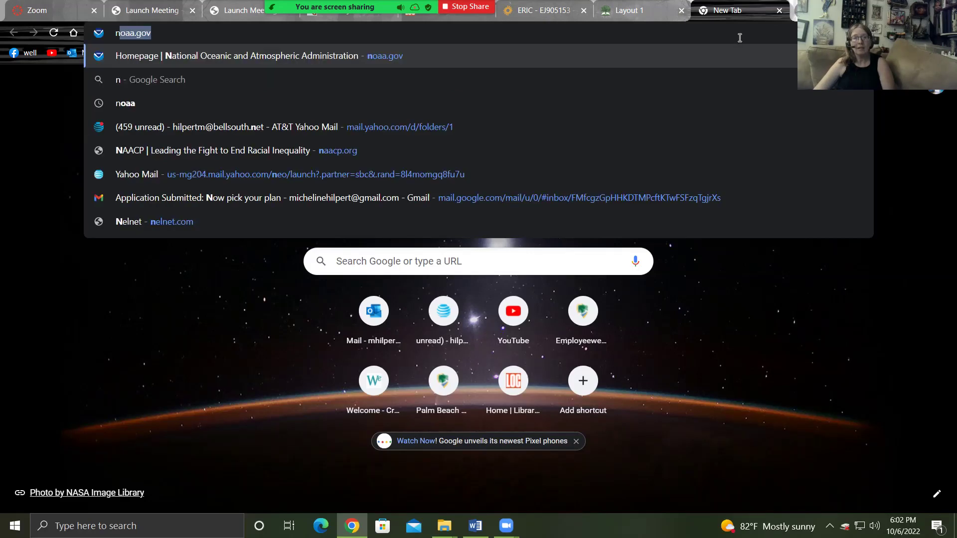
pyautogui.write('aacp.org')
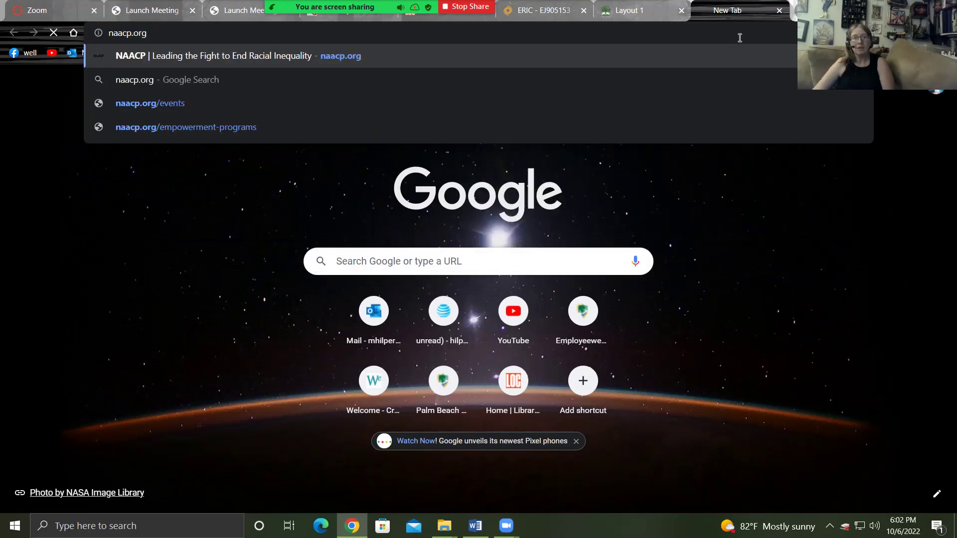
pyautogui.press('Return')
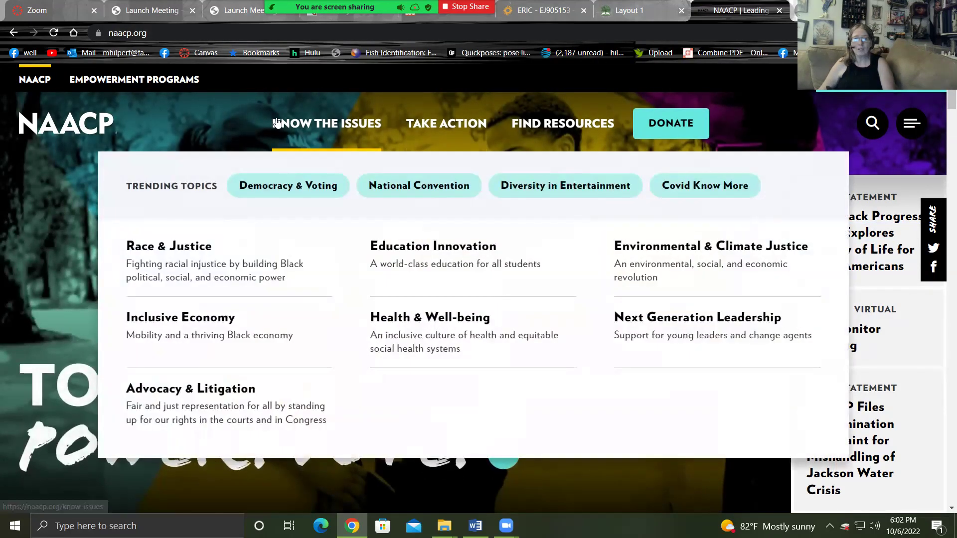
# Step: Look through the NAACP home page and its topic menus for information about the organization's history
pyautogui.moveTo(495, 141)
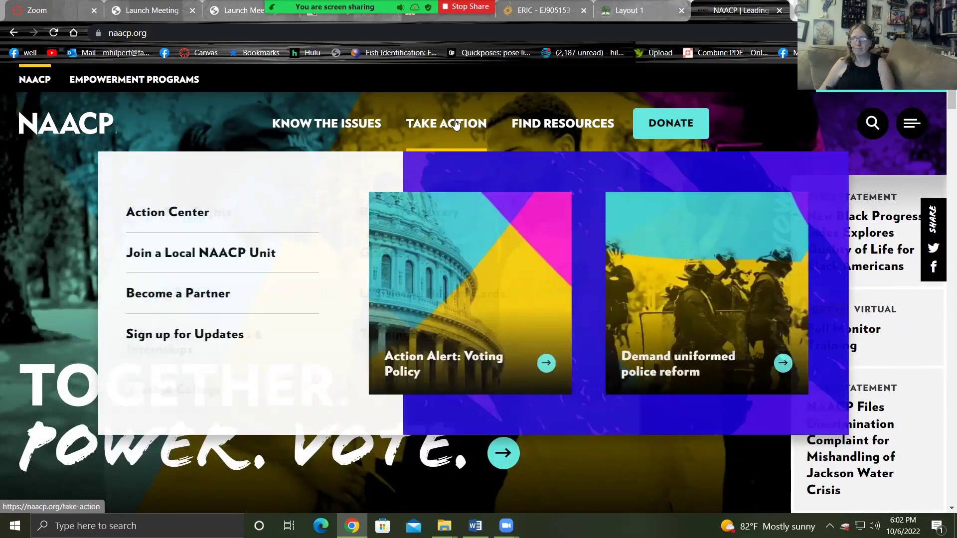
pyautogui.moveTo(351, 125)
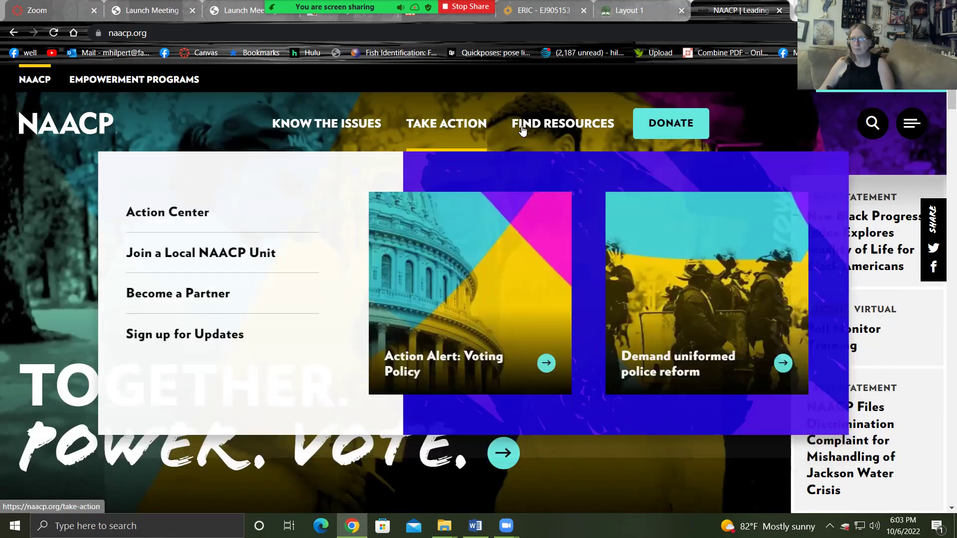
pyautogui.moveTo(523, 129)
pyautogui.scroll(-15, 414, 434)
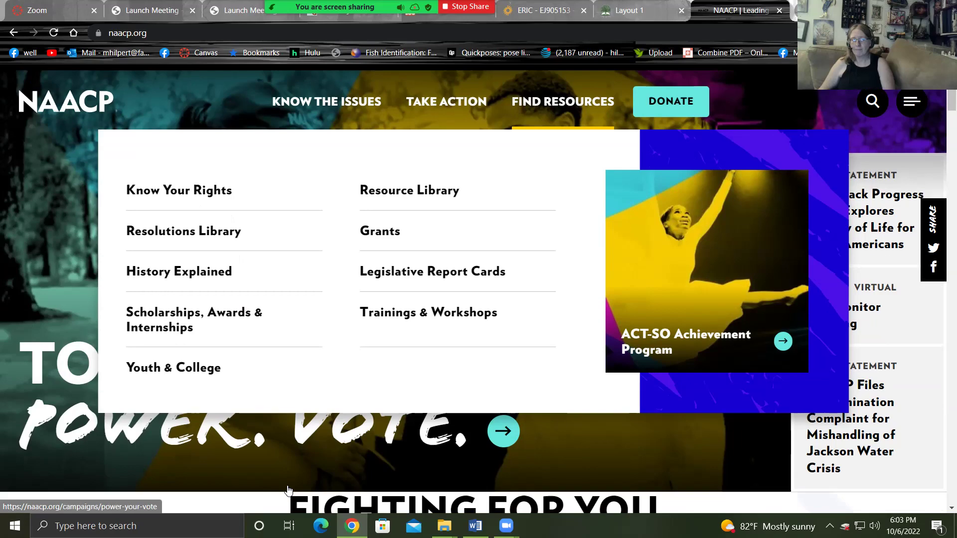
pyautogui.scroll(-20, 413, 438)
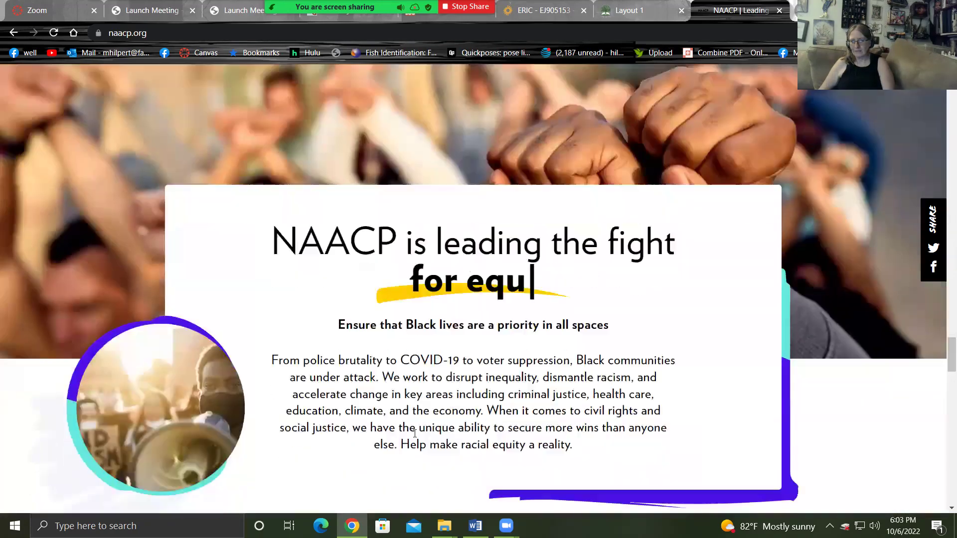
pyautogui.scroll(-2, 585, 437)
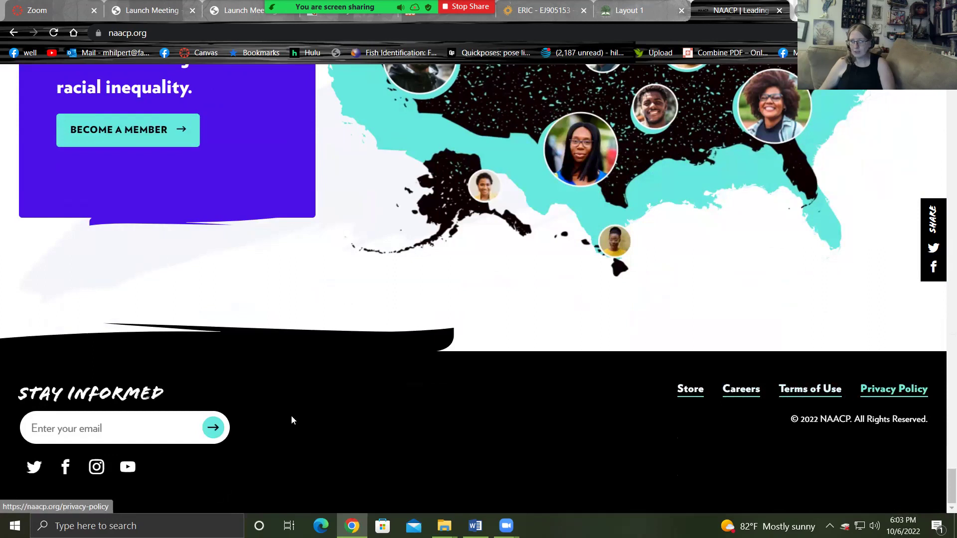
pyautogui.moveTo(952, 499); pyautogui.dragTo(945, 88)
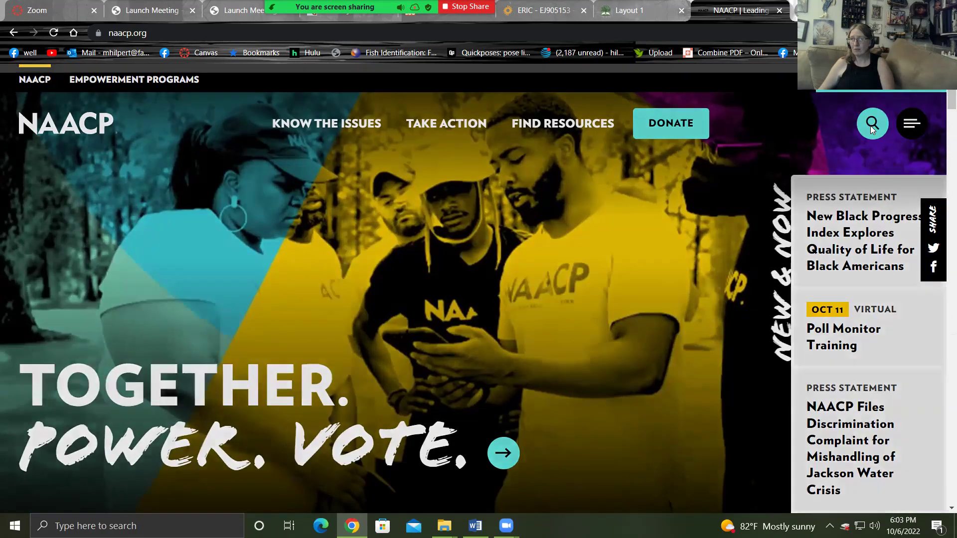
# Step: Search the NAACP site for "about" and look through the results
pyautogui.click(871, 126)
pyautogui.write('about')
pyautogui.click(221, 145)
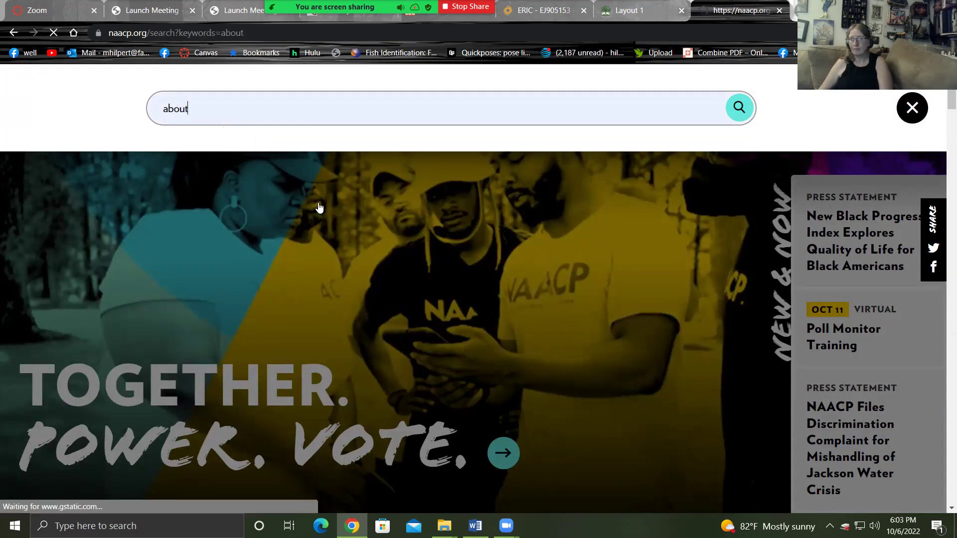
pyautogui.scroll(-5, 281, 347)
pyautogui.scroll(-10, 282, 347)
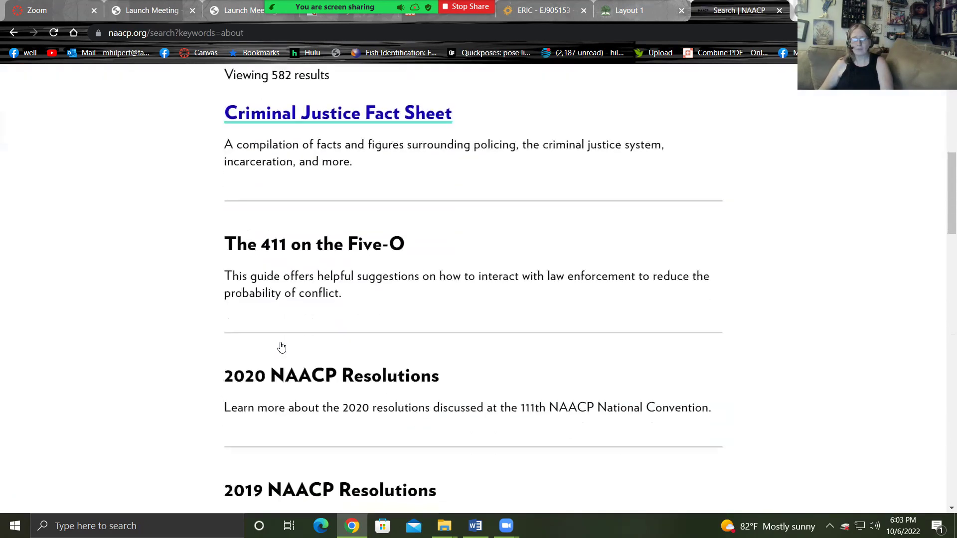
# Step: Search the NAACP site for "du bois" instead of "about"
pyautogui.scroll(-7, 282, 348)
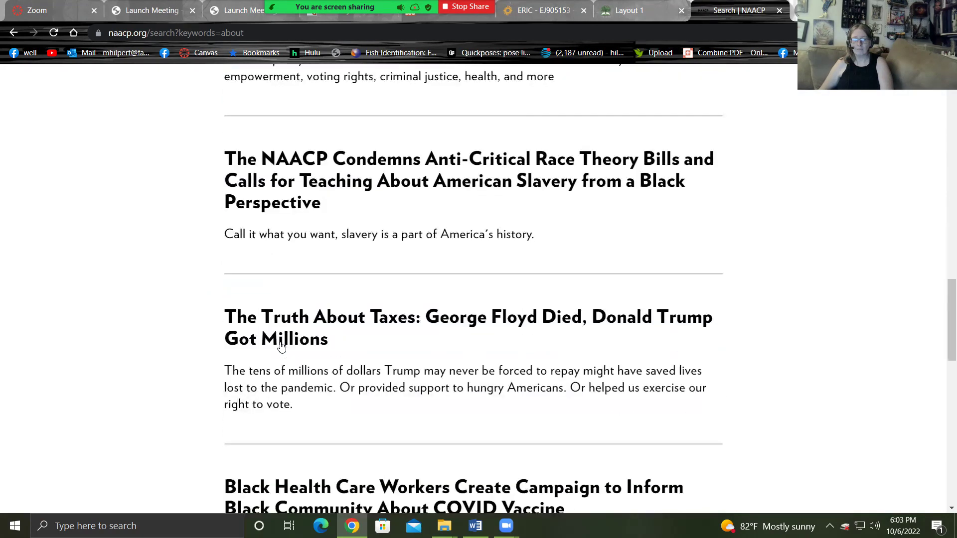
pyautogui.scroll(20, 313, 289)
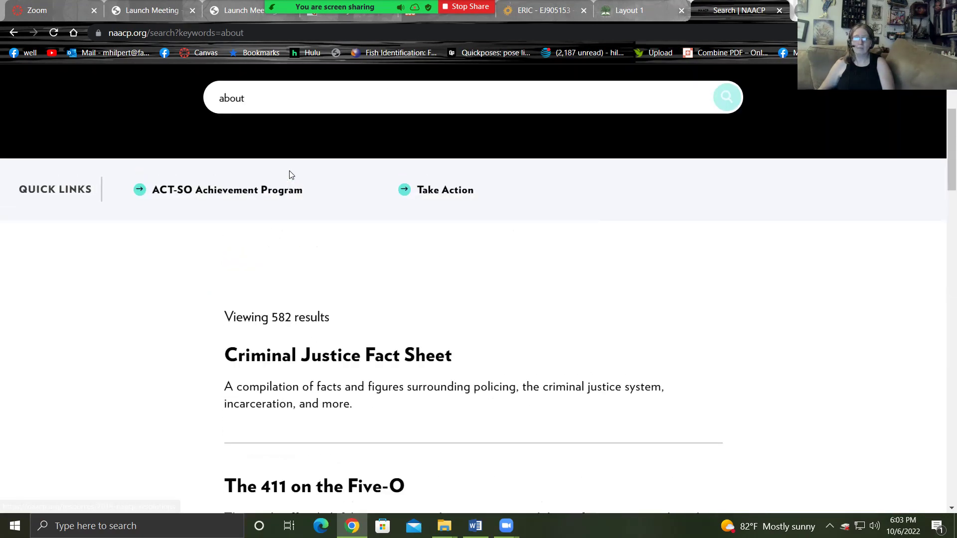
pyautogui.moveTo(293, 289); pyautogui.dragTo(1, 264)
pyautogui.write('du bois')
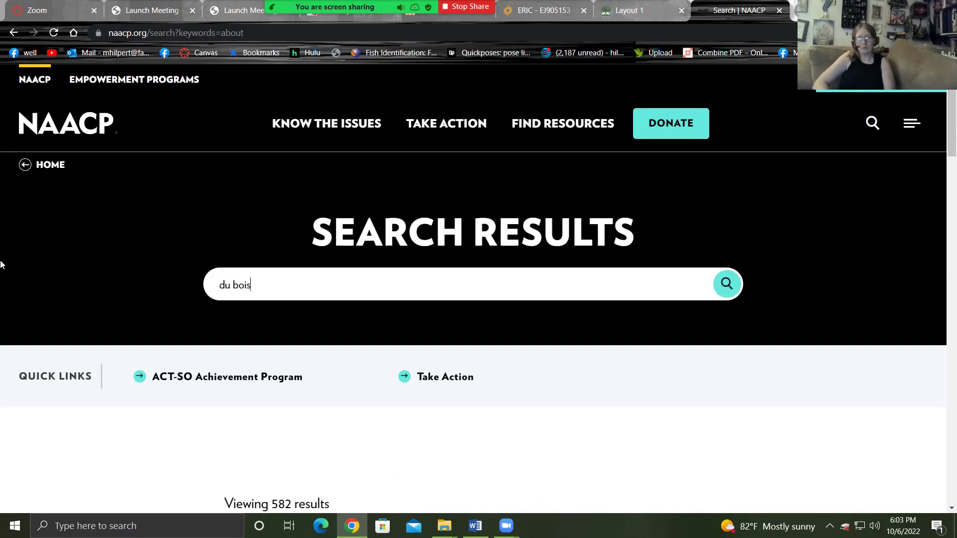
pyautogui.press('Return')
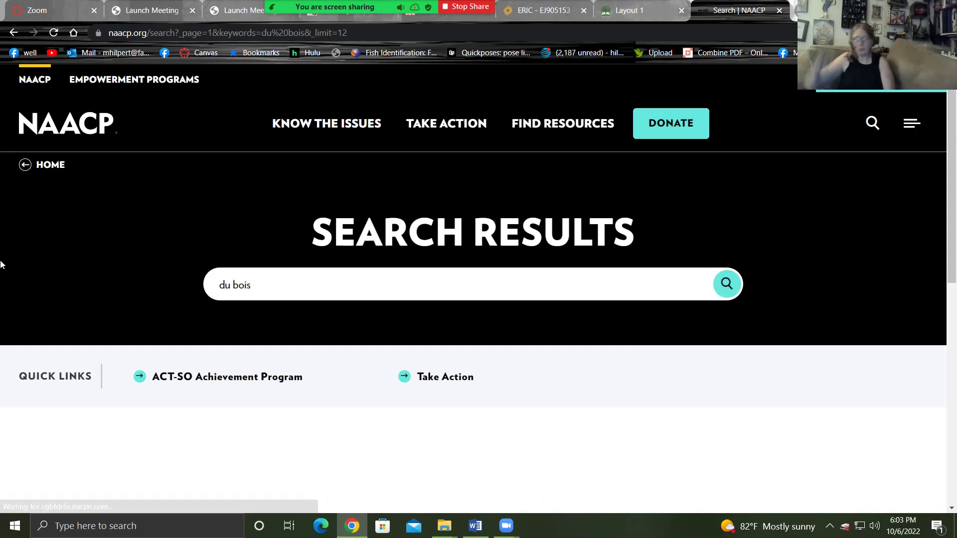
# Step: Find the civil rights leaders page on W.E.B. Du Bois in the search results, open it and skim its text
pyautogui.scroll(-8, 1, 261)
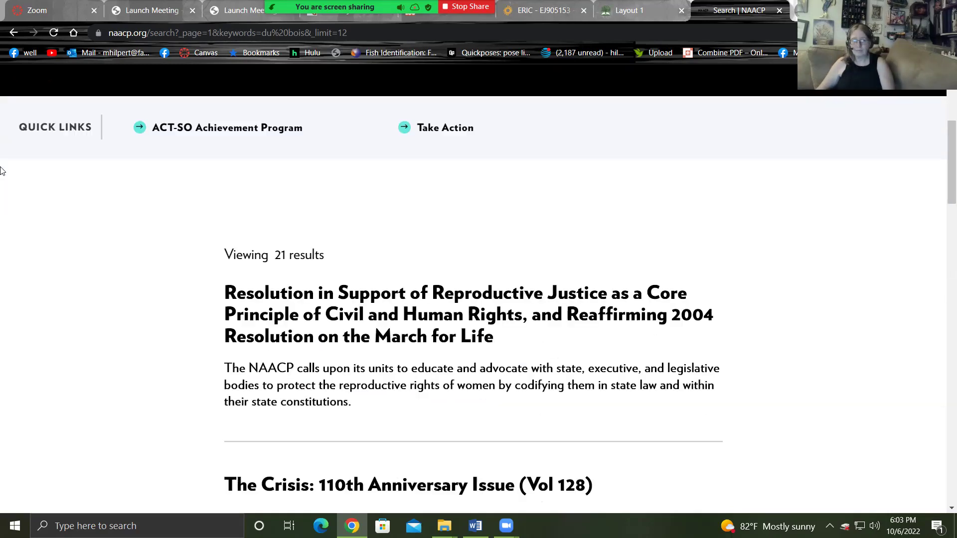
pyautogui.scroll(-1, 498, 339)
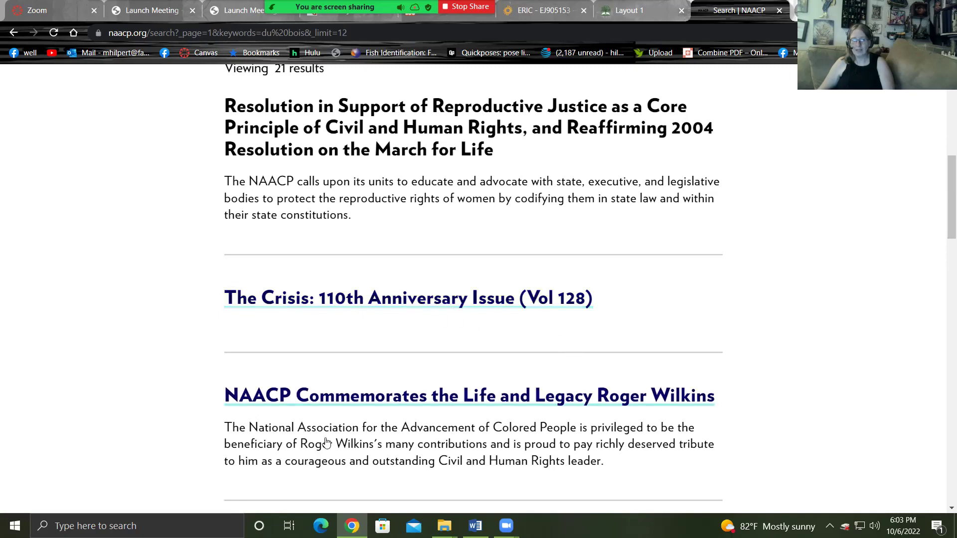
pyautogui.scroll(-5, 370, 408)
pyautogui.scroll(-7, 371, 409)
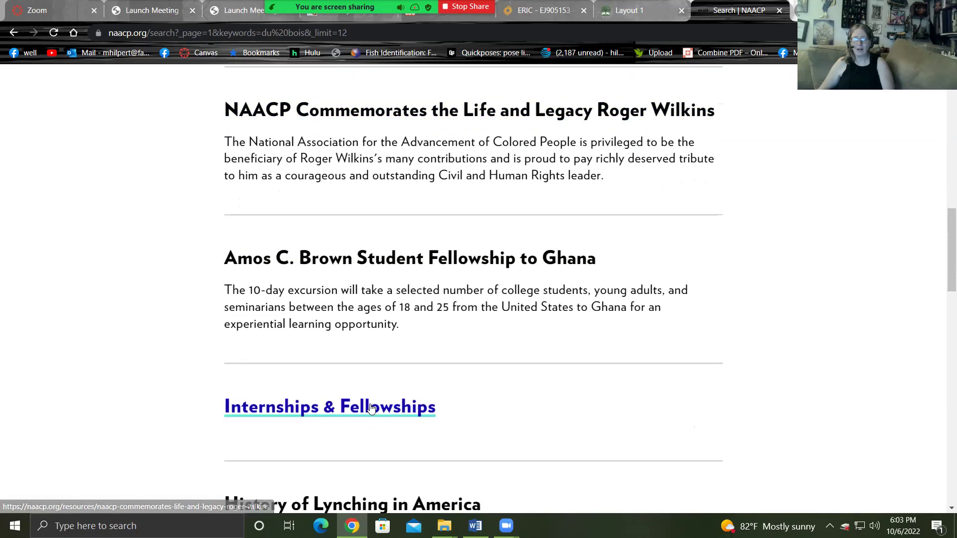
pyautogui.scroll(-5, 343, 384)
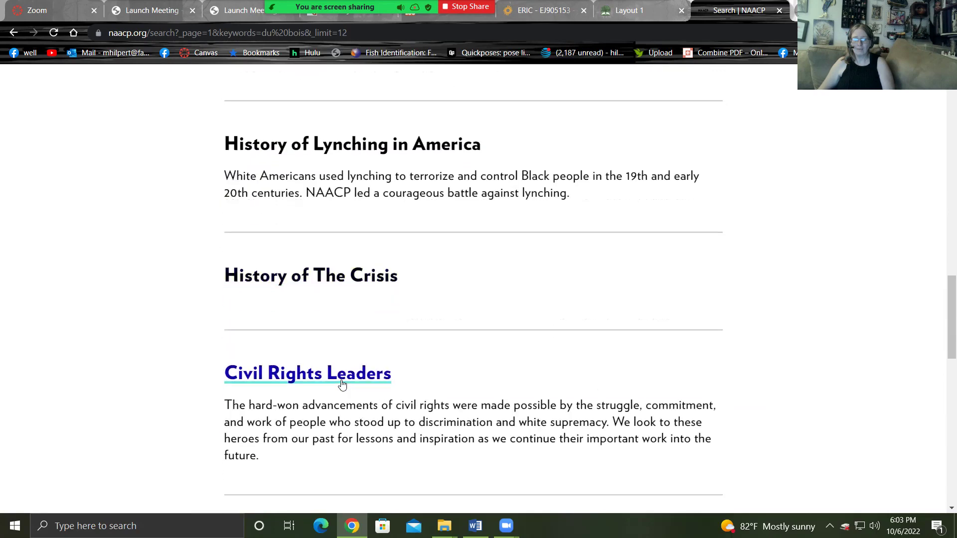
pyautogui.click(299, 320)
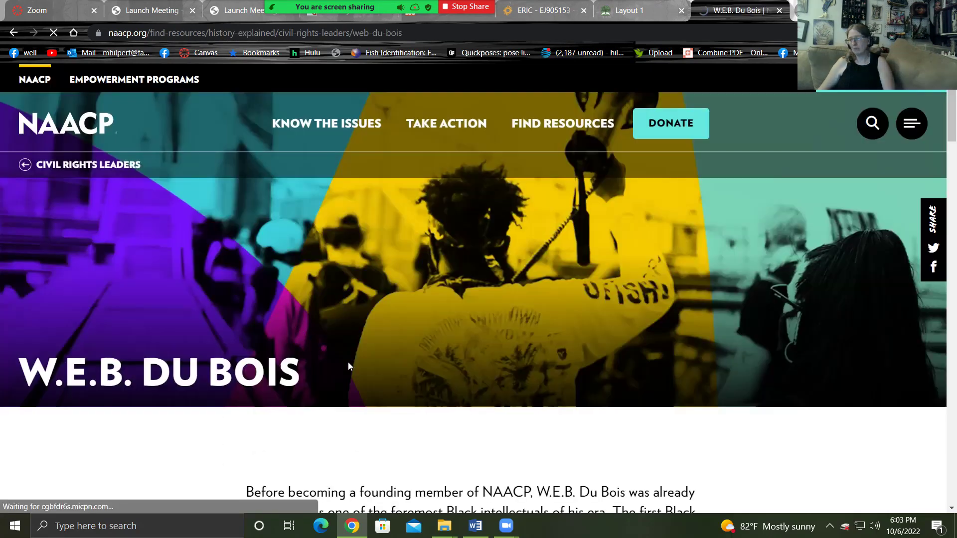
pyautogui.scroll(-7, 406, 379)
pyautogui.scroll(-6, 405, 380)
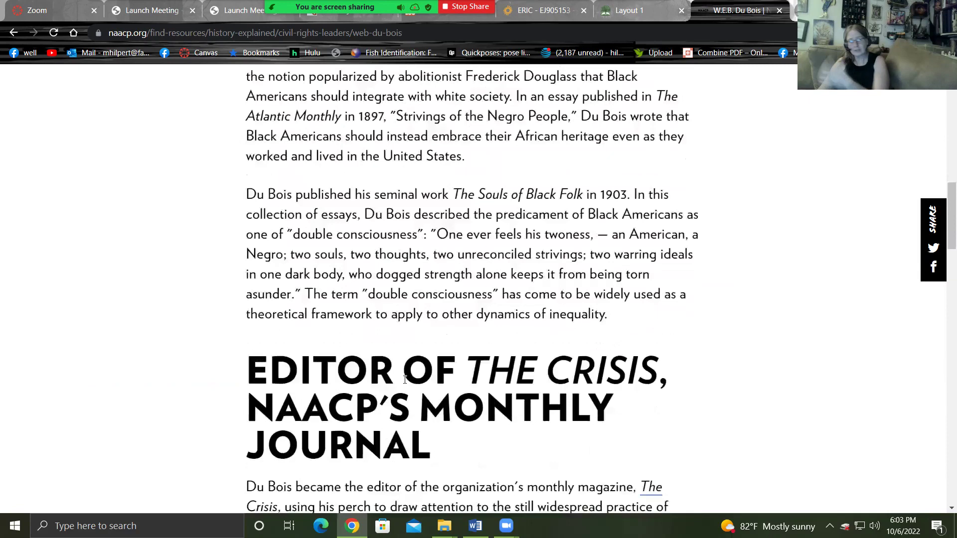
pyautogui.scroll(13, 361, 346)
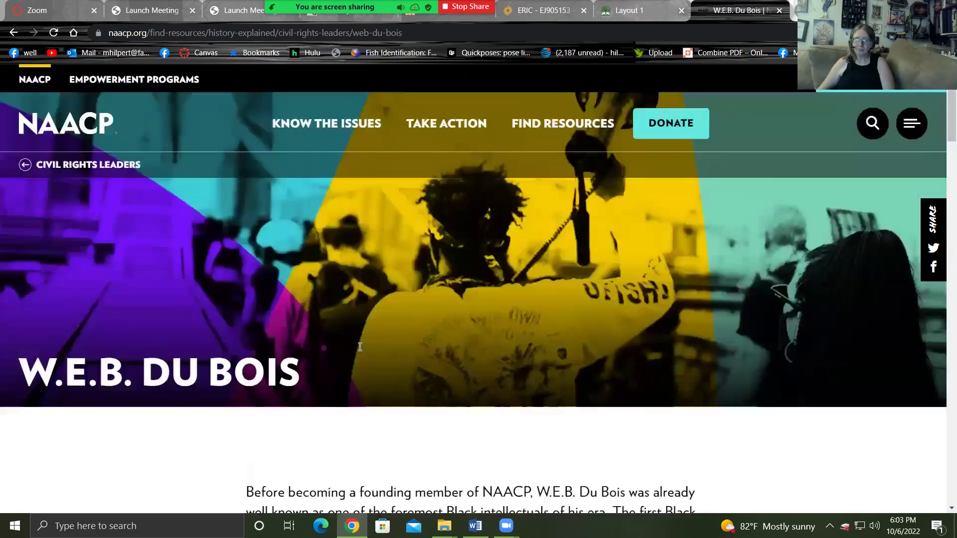
# Step: Start a citation in front of the page's web address with the author NAACP. and the quoted title "W.E.B. Du Bois"
pyautogui.click(110, 36)
pyautogui.moveTo(471, 104)
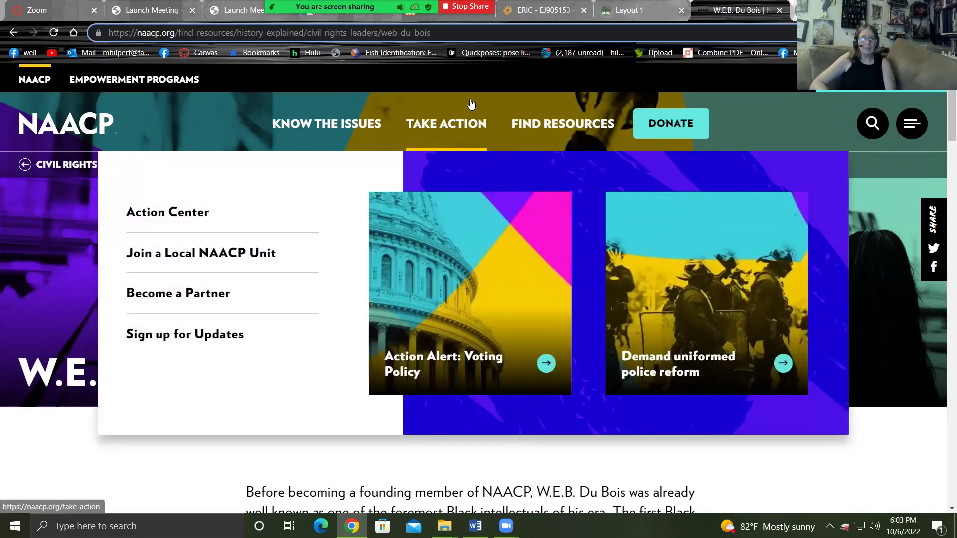
pyautogui.write('NAACP')
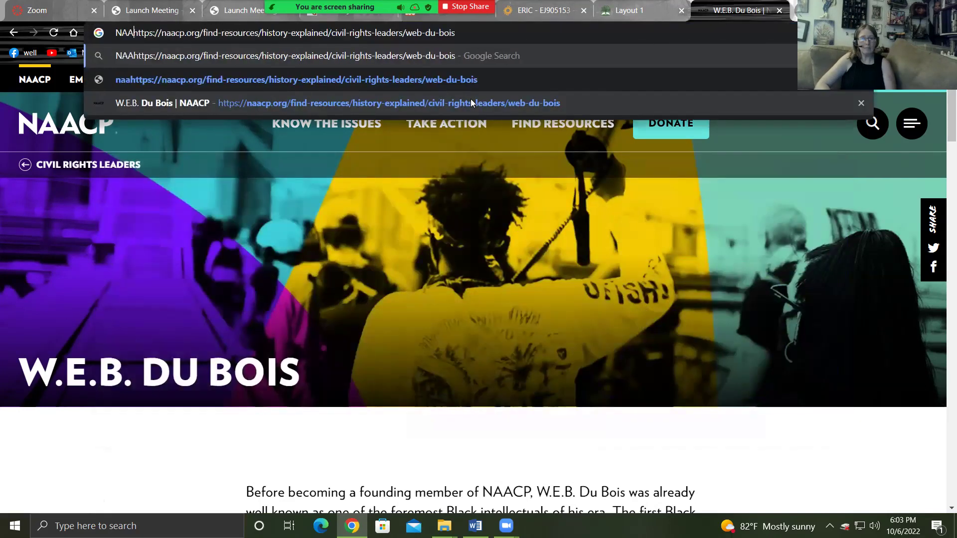
pyautogui.write('. ')
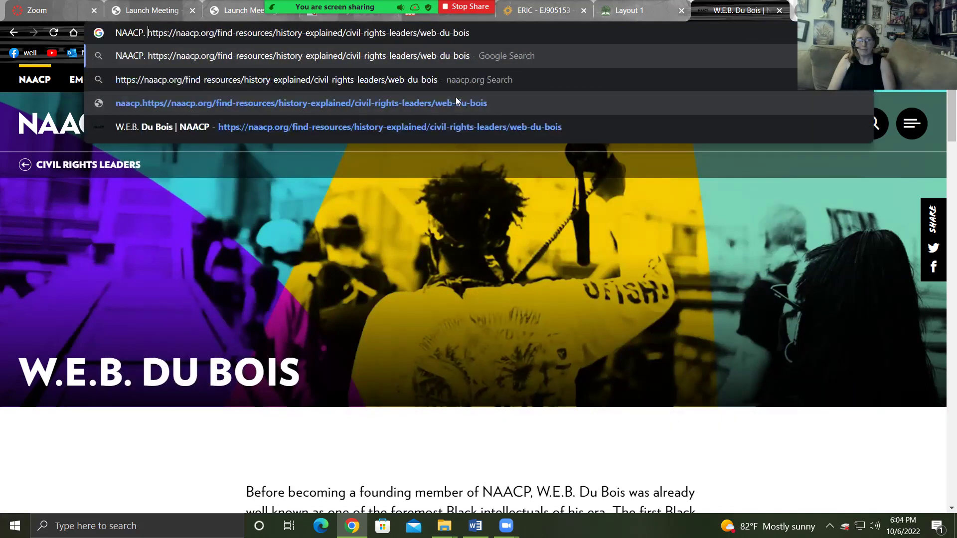
pyautogui.write('"W.')
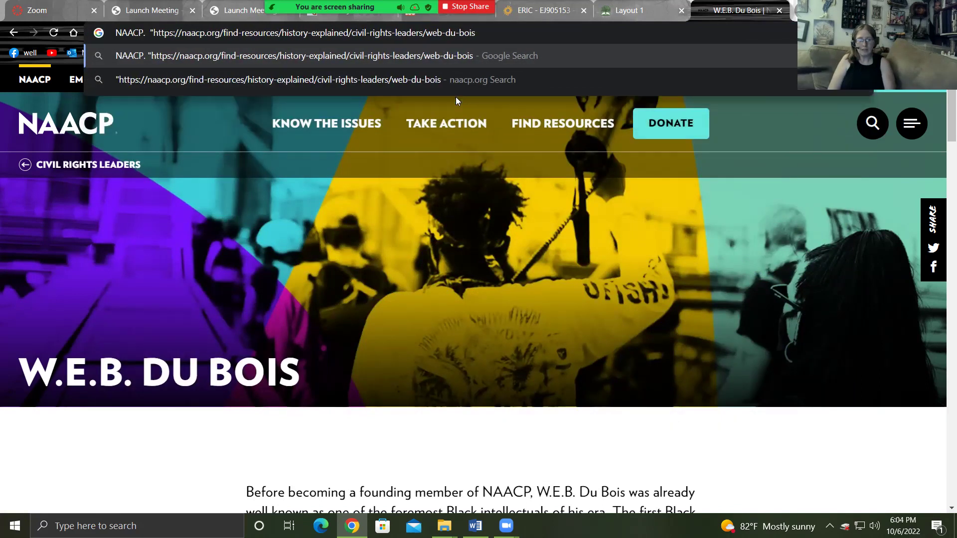
pyautogui.write('E.')
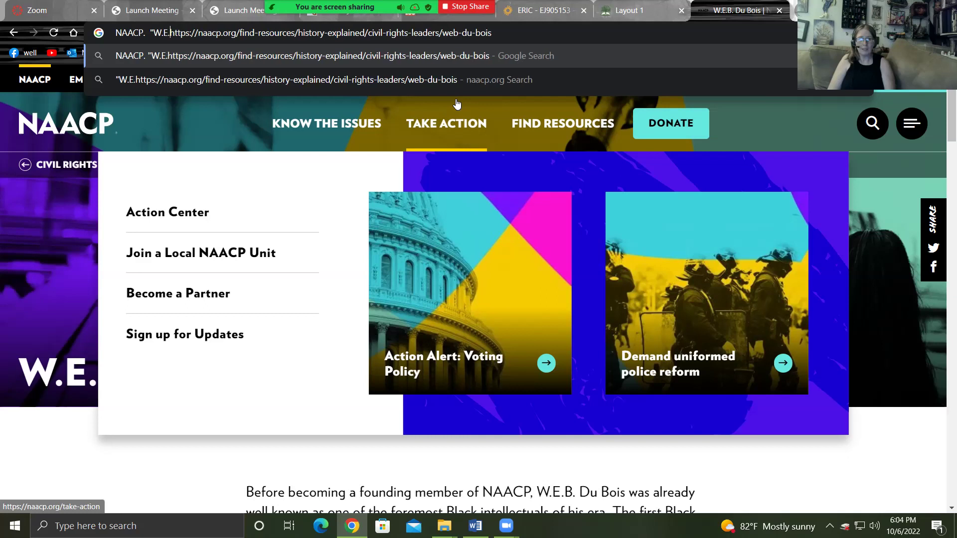
pyautogui.write('B. Du B')
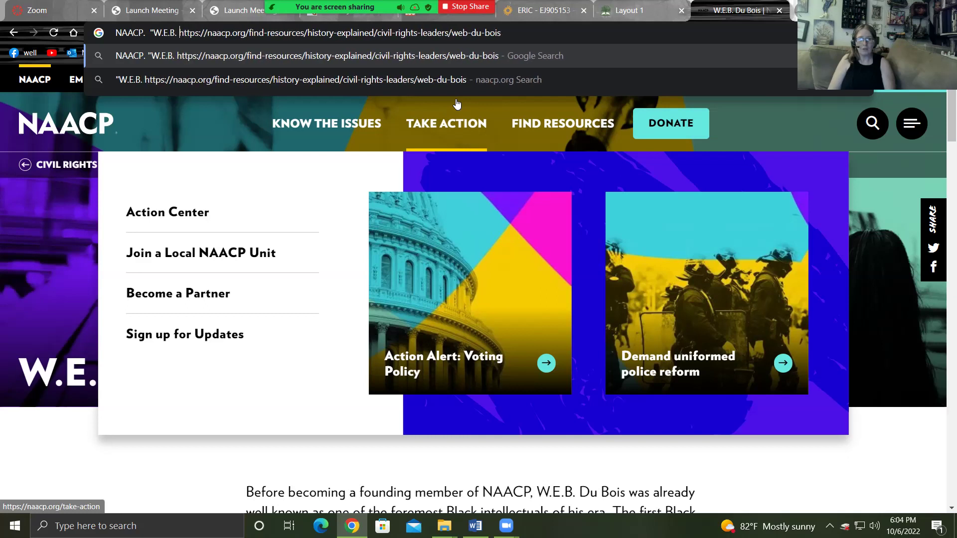
pyautogui.write('ois')
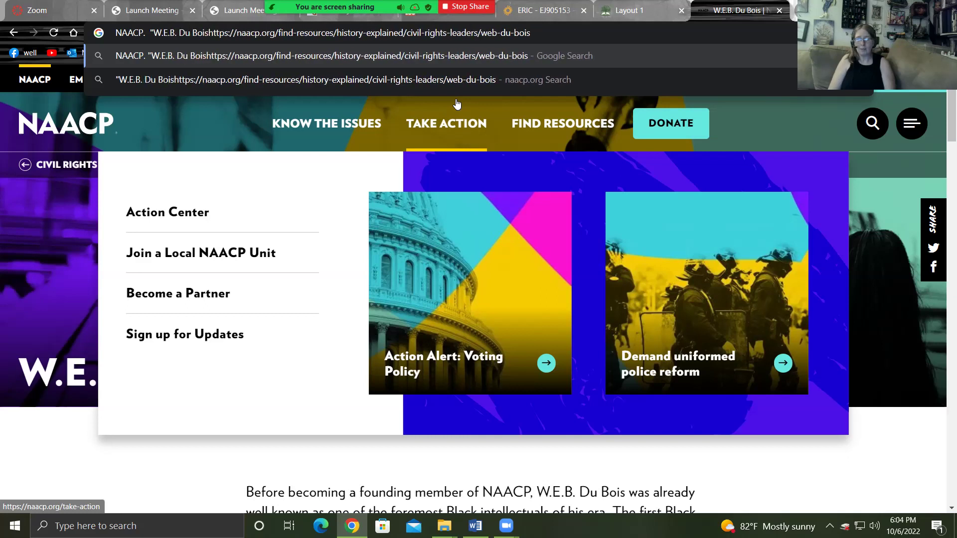
pyautogui.write('"')
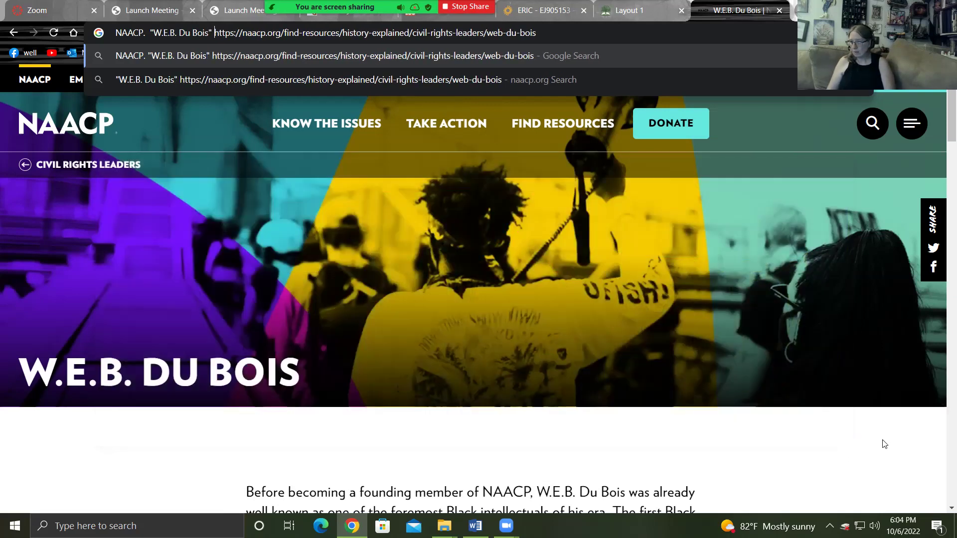
# Step: Look through the whole W.E.B. Du Bois page for publication details such as a date
pyautogui.click(843, 426)
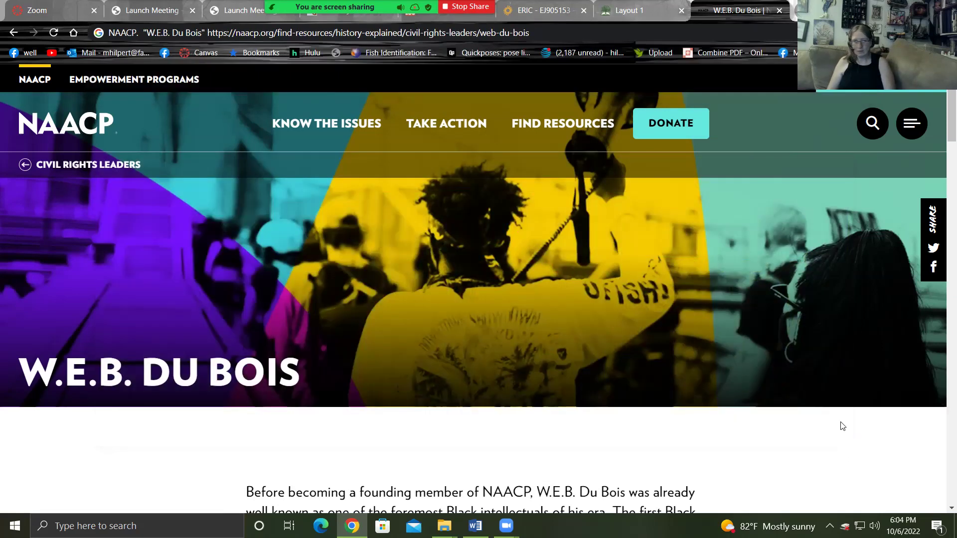
pyautogui.scroll(-20, 842, 427)
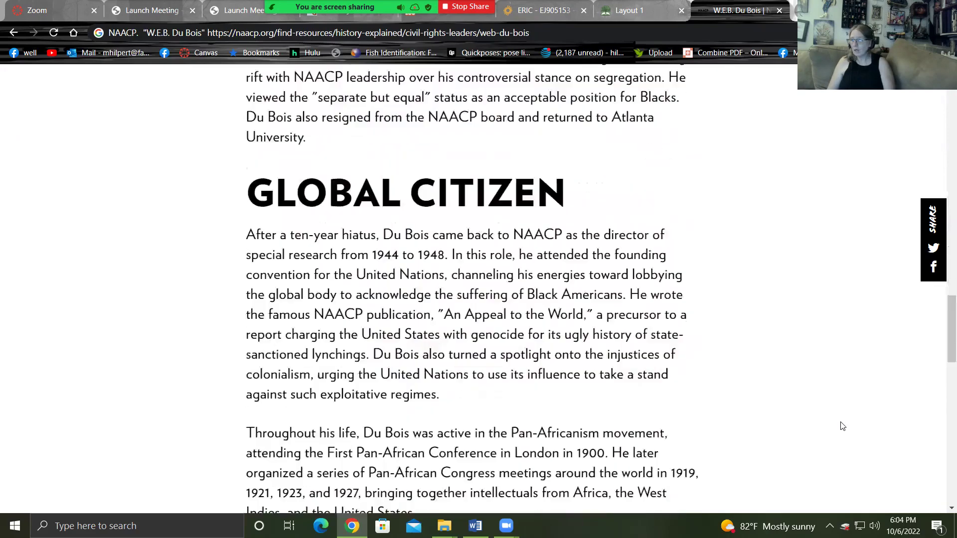
pyautogui.scroll(-20, 841, 426)
pyautogui.scroll(12, 842, 426)
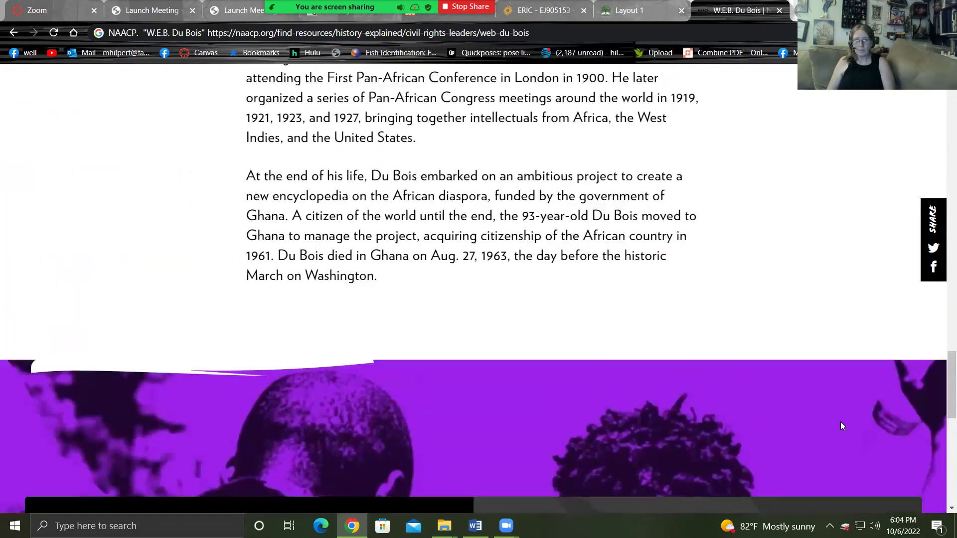
pyautogui.scroll(15, 841, 423)
pyautogui.scroll(15, 680, 459)
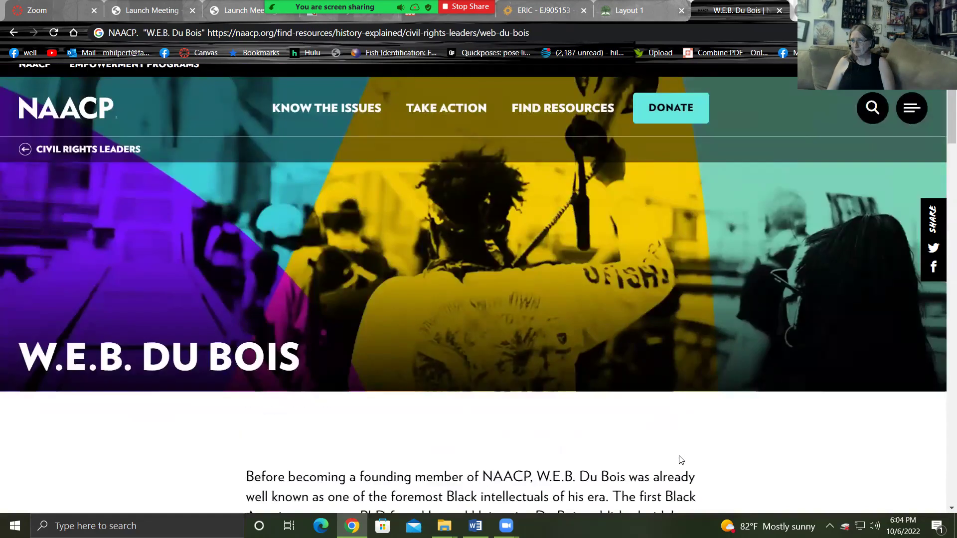
pyautogui.scroll(-1, 128, 395)
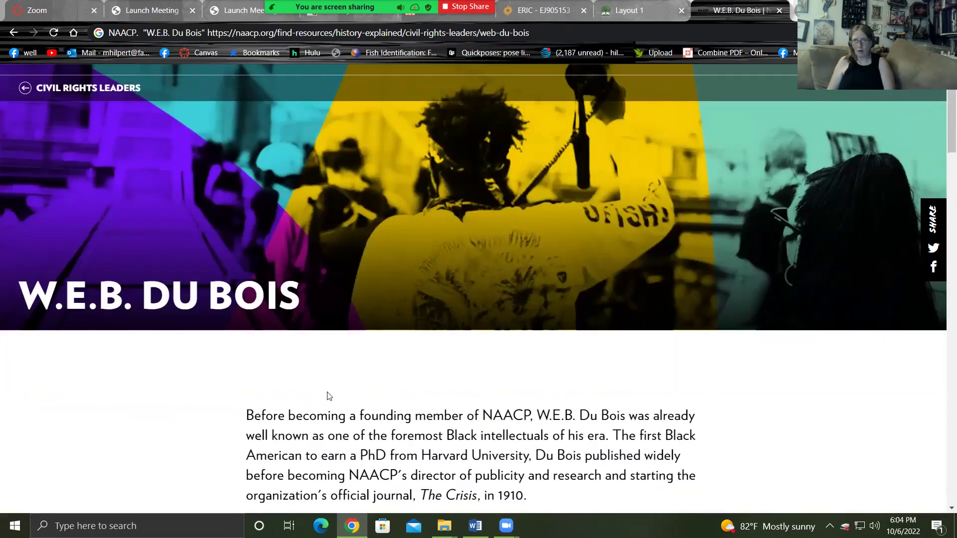
pyautogui.scroll(2, 327, 396)
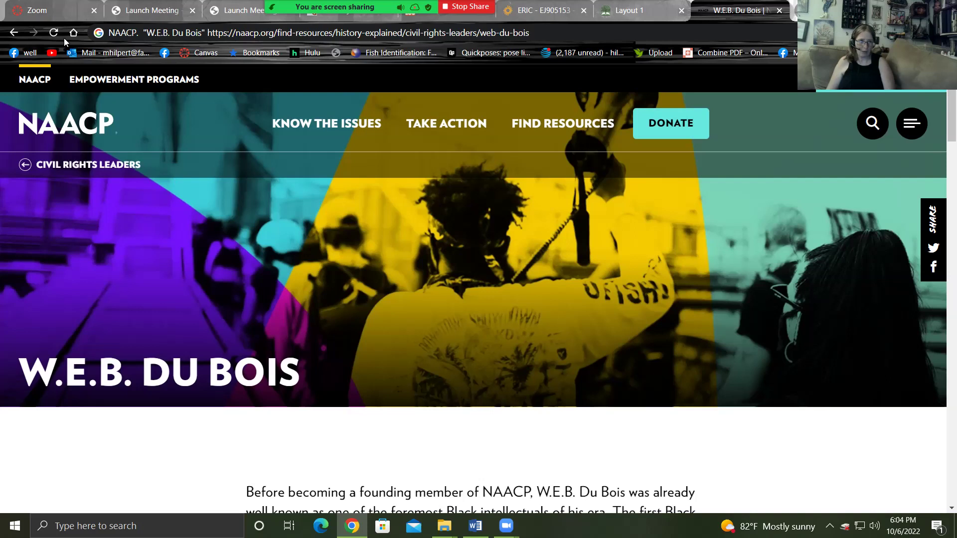
pyautogui.scroll(-7, 434, 315)
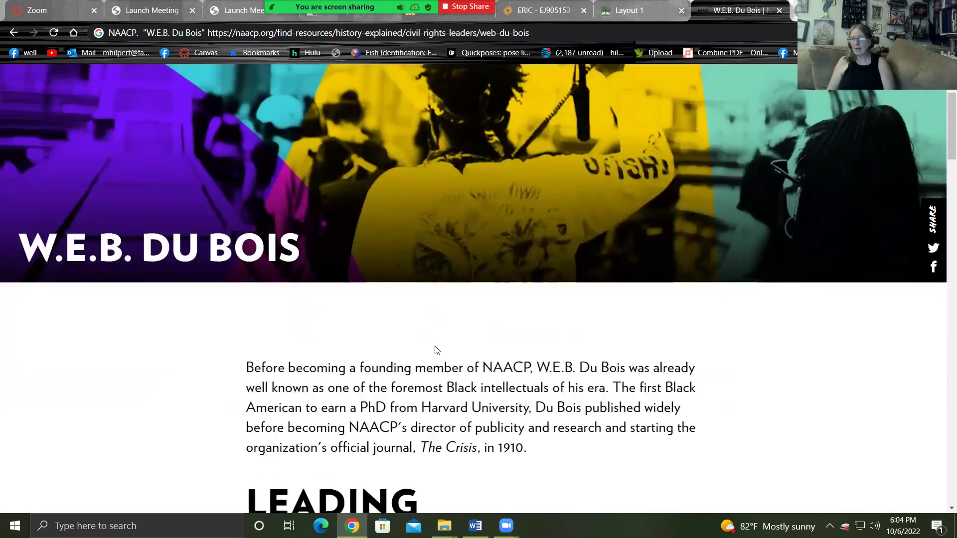
pyautogui.scroll(7, 442, 398)
# Step: Insert "Last accessed Oct. 6, 2022." between the quoted title and the web address, and cut the complete citation
pyautogui.write('"')
pyautogui.click(141, 33)
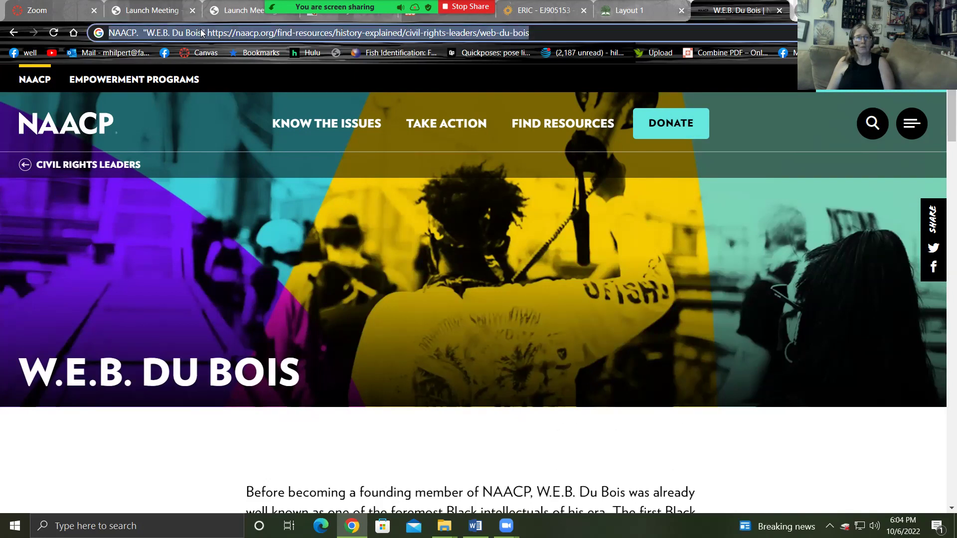
pyautogui.click(207, 32)
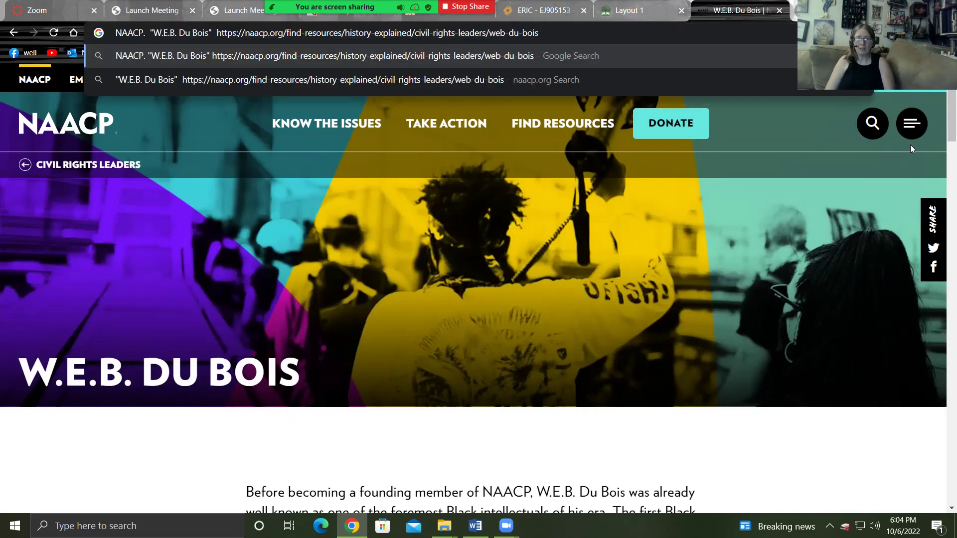
pyautogui.write('Last acc')
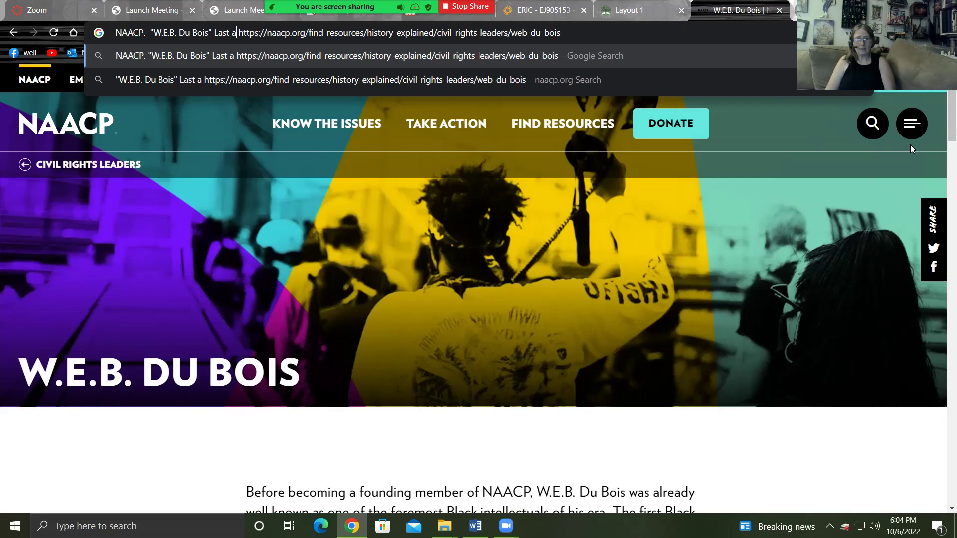
pyautogui.write('essed 10/')
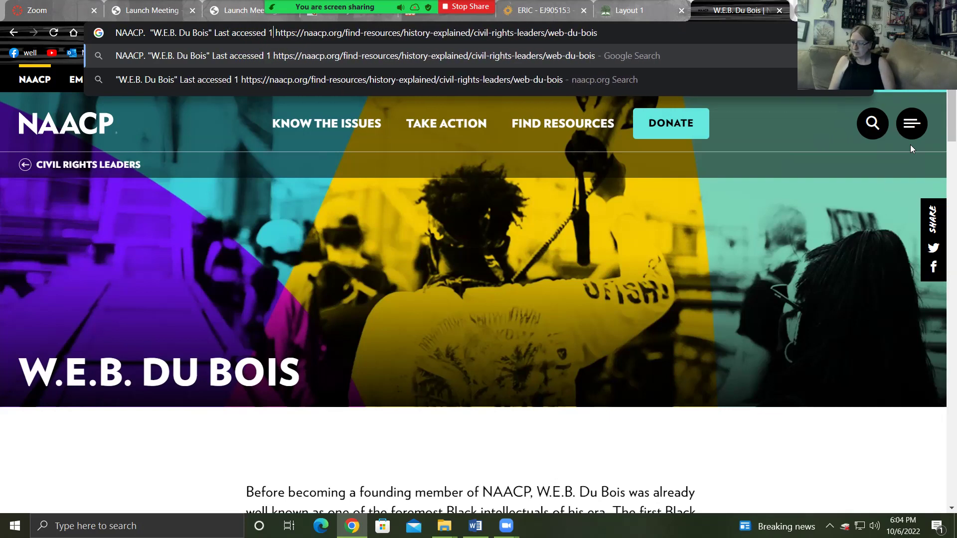
pyautogui.press('BackSpace')
pyautogui.press('BackSpace')
pyautogui.press('BackSpace')
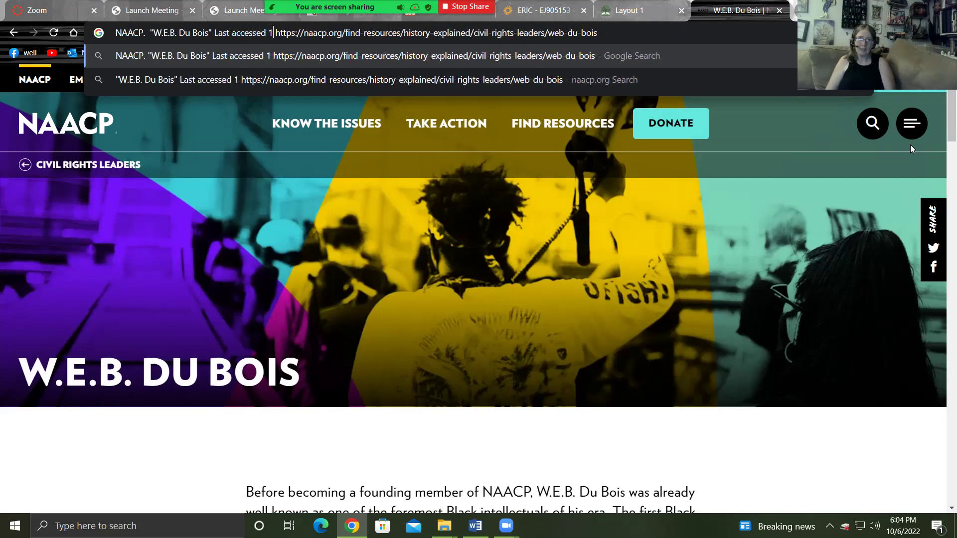
pyautogui.write('Oct. 6')
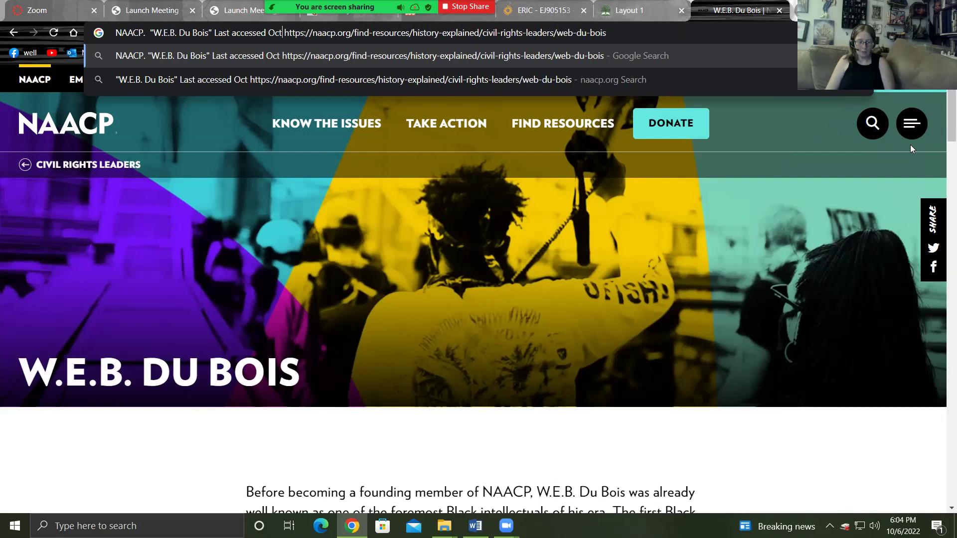
pyautogui.press('BackSpace')
pyautogui.write(', 20')
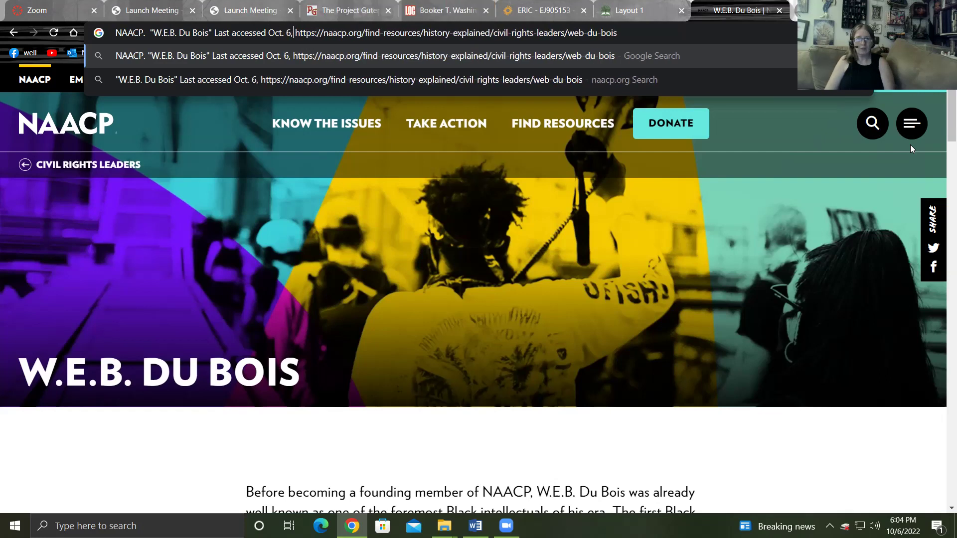
pyautogui.write('22.')
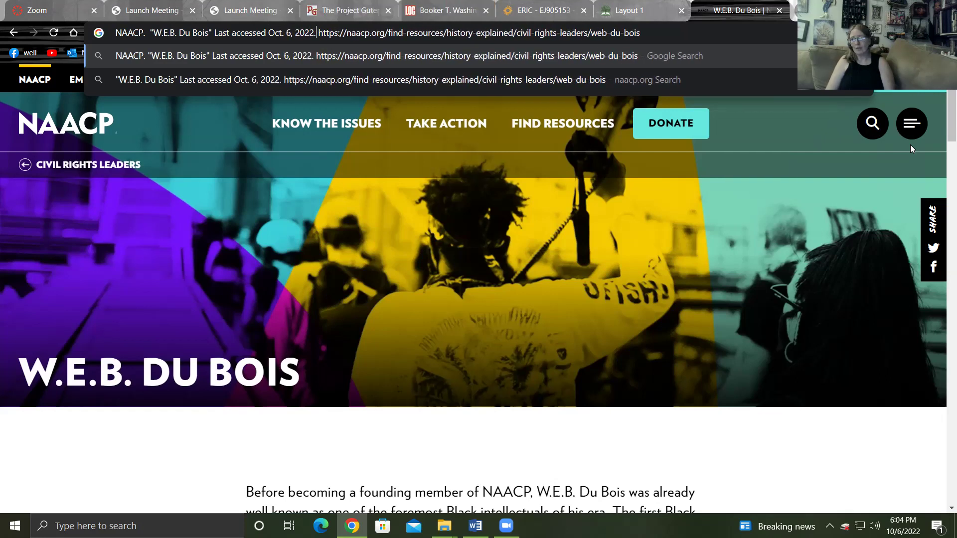
pyautogui.hotkey('ctrl', 'a')
pyautogui.hotkey('ctrl', 'x')
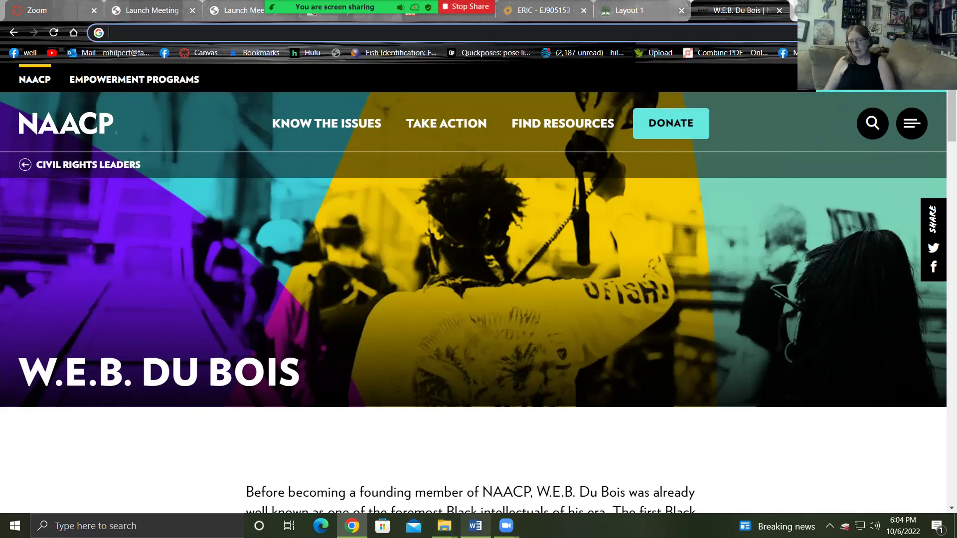
# Step: Switch to the Word essay and paste the NAACP citation above the Washington entry in the Works Cited list
pyautogui.click(475, 526)
pyautogui.scroll(-15, 152, 264)
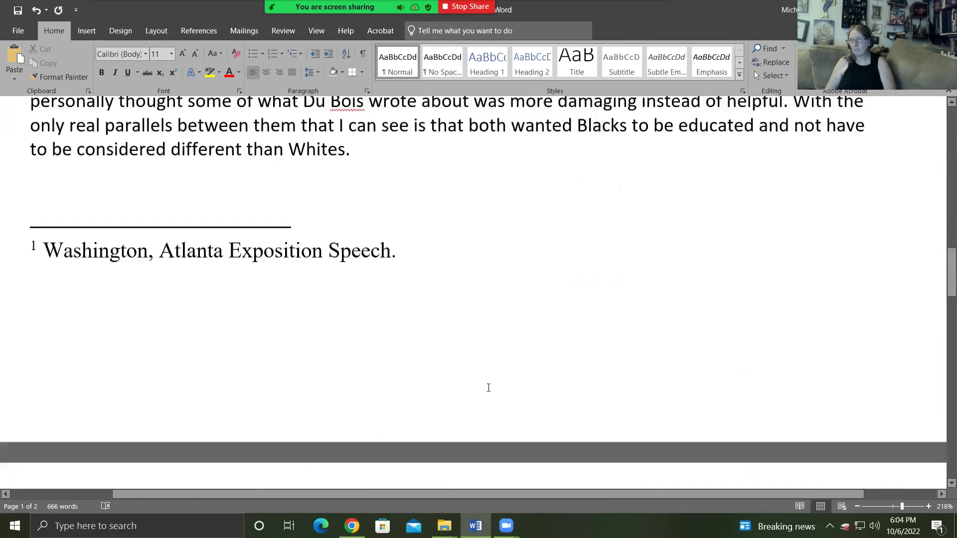
pyautogui.scroll(5, 345, 351)
pyautogui.scroll(-5, 381, 392)
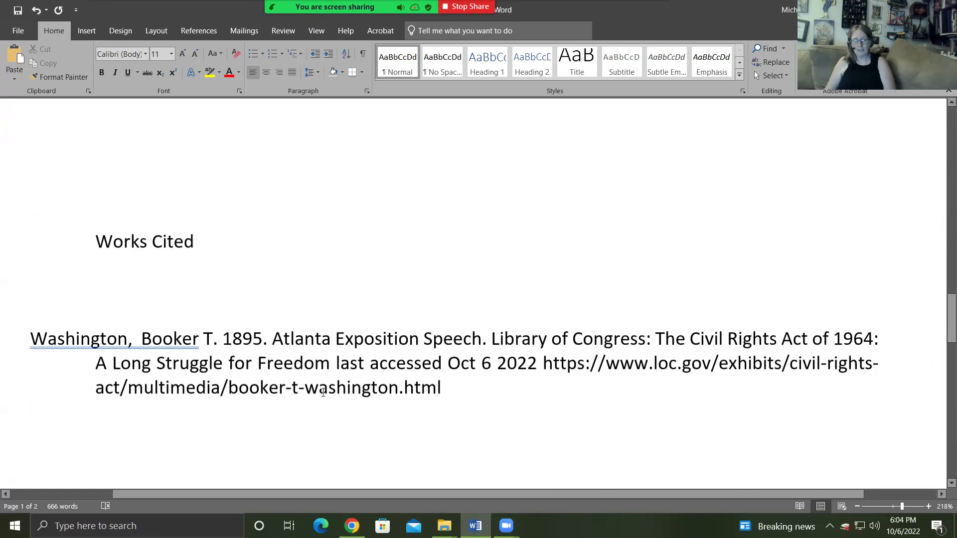
pyautogui.click(60, 269)
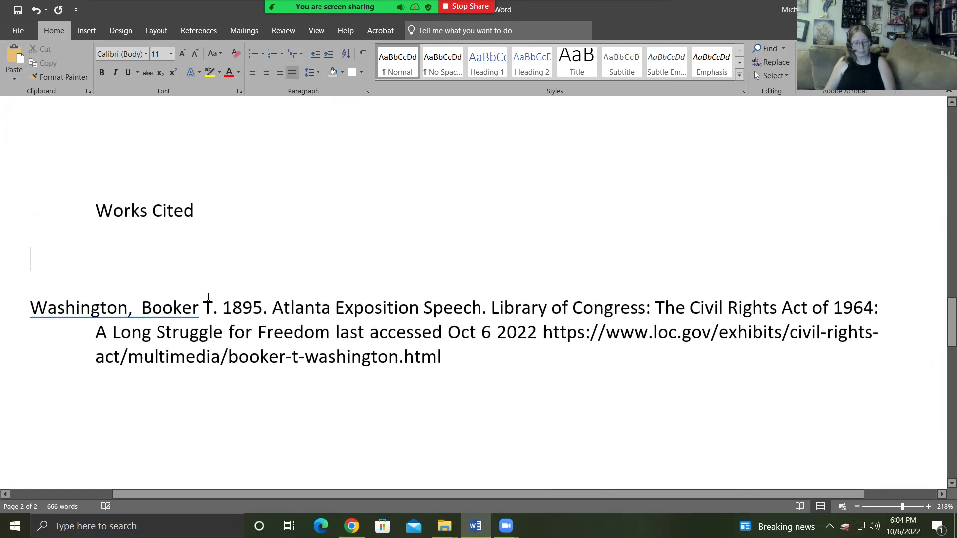
pyautogui.hotkey('ctrl', 'v')
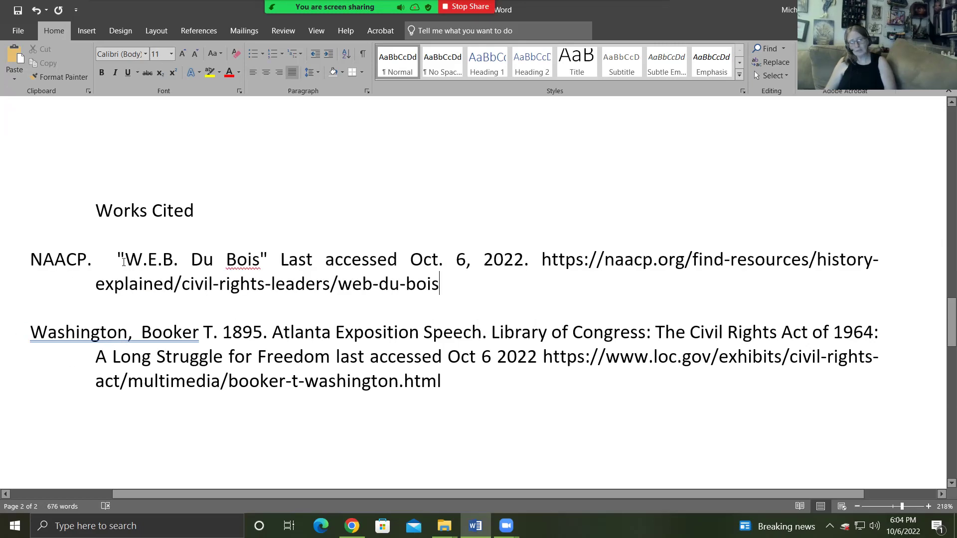
# Step: Left-align both Works Cited entries to remove the stretched word spacing
pyautogui.moveTo(117, 263); pyautogui.dragTo(106, 262)
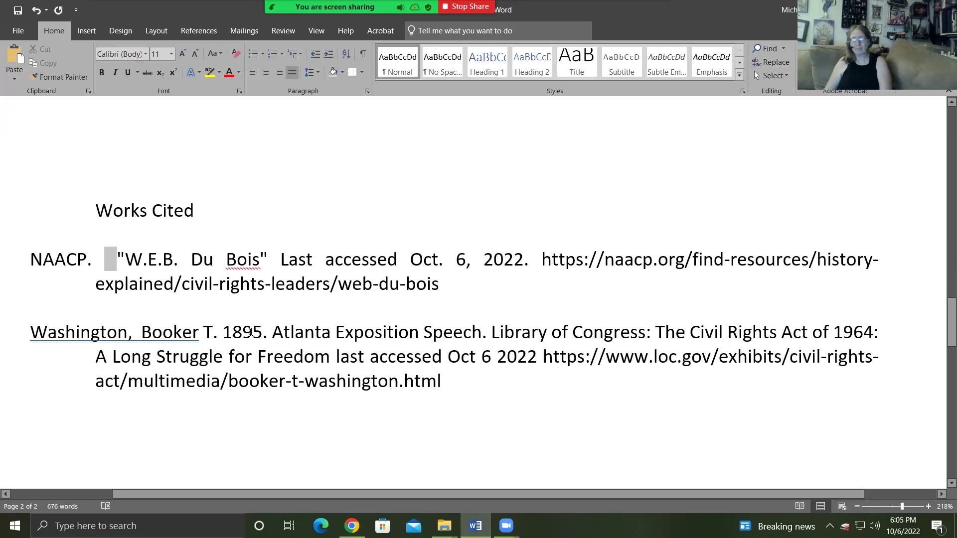
pyautogui.moveTo(10, 392); pyautogui.dragTo(6, 235)
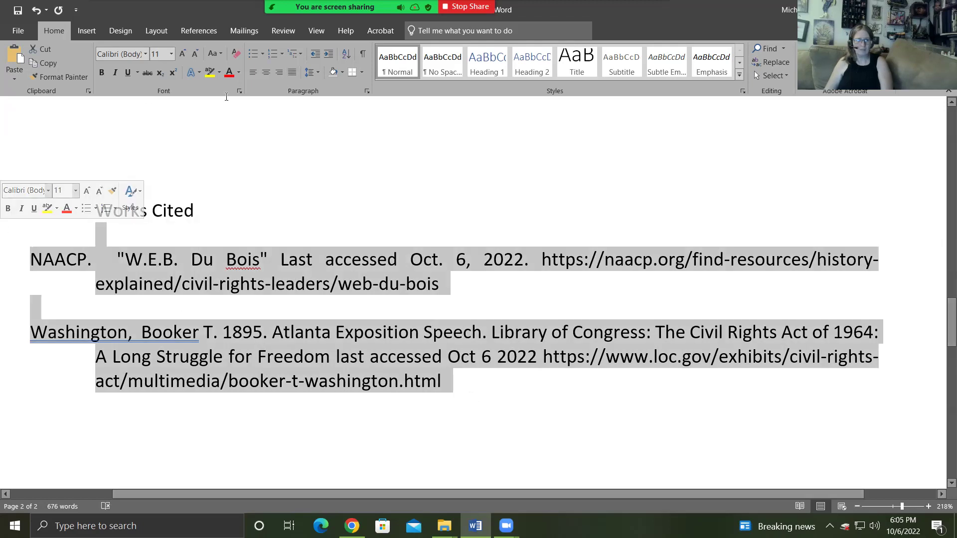
pyautogui.click(254, 72)
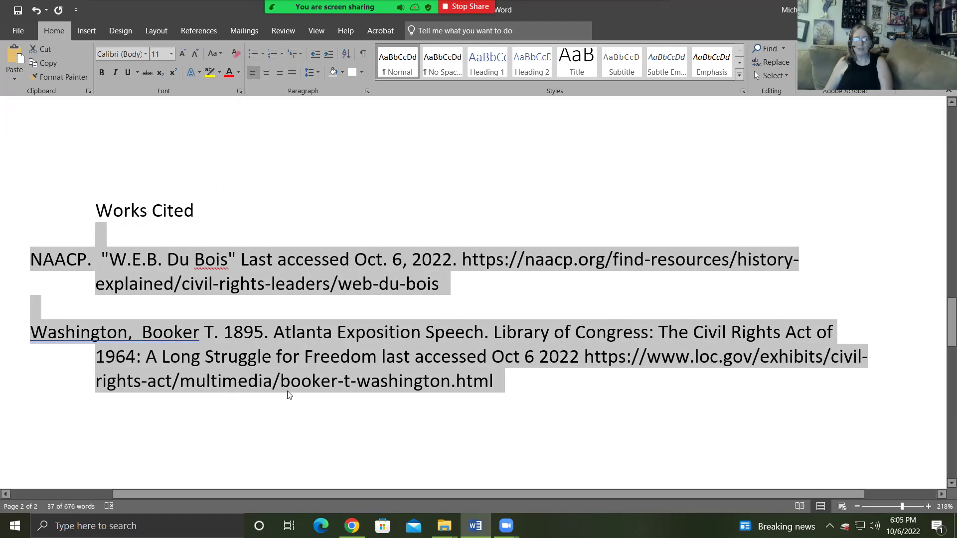
pyautogui.click(678, 376)
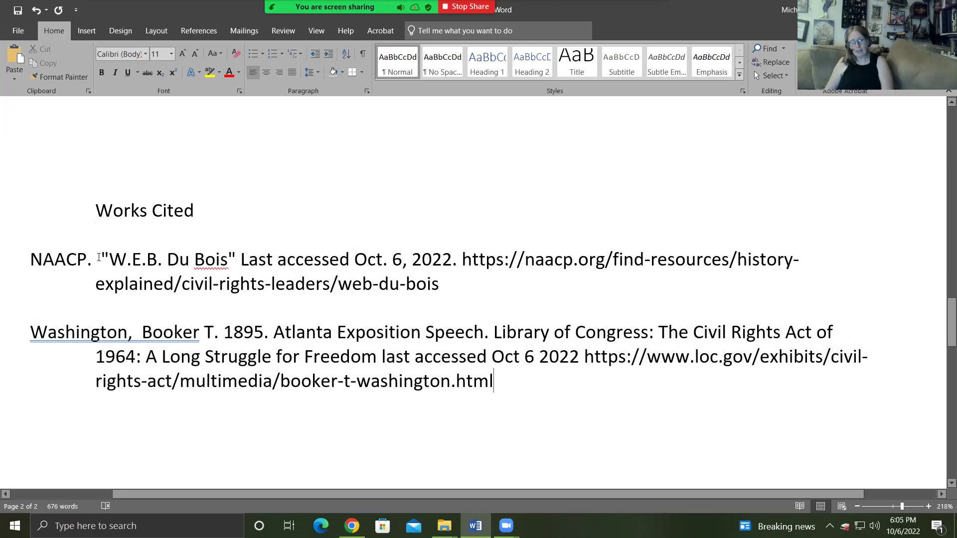
# Step: Add a period after the web address at the end of both Works Cited entries
pyautogui.moveTo(29, 258); pyautogui.dragTo(87, 259)
pyautogui.click(28, 339)
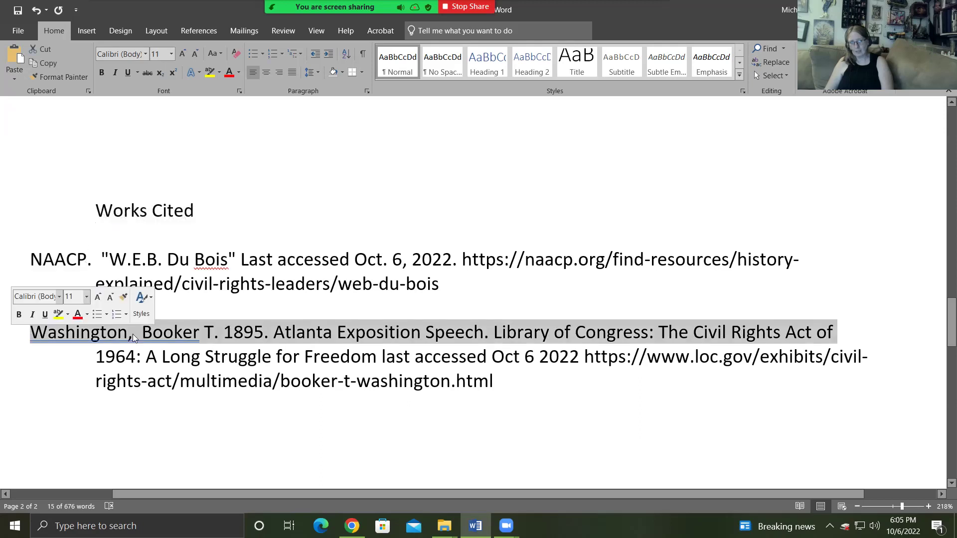
pyautogui.click(163, 333)
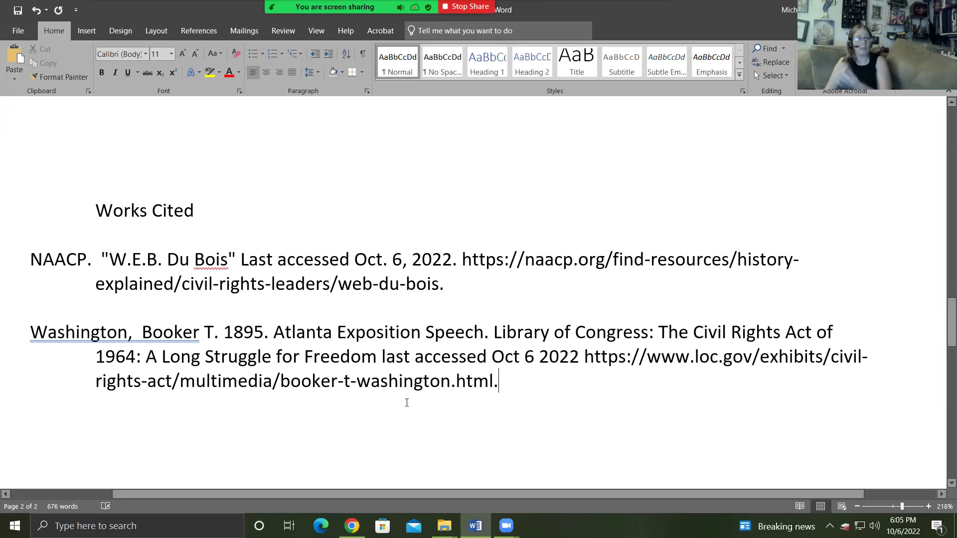
# Step: Insert a footnote after "intellectually group-oriented." in the first paragraph, reading NAACP. “W.E.B. Du Bois”
pyautogui.scroll(2, 404, 391)
pyautogui.scroll(10, 404, 391)
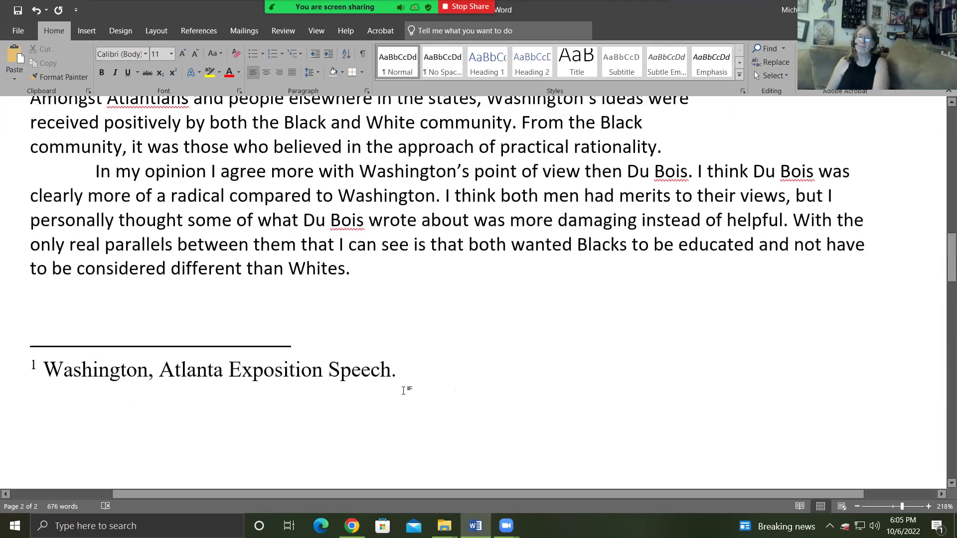
pyautogui.scroll(4, 382, 372)
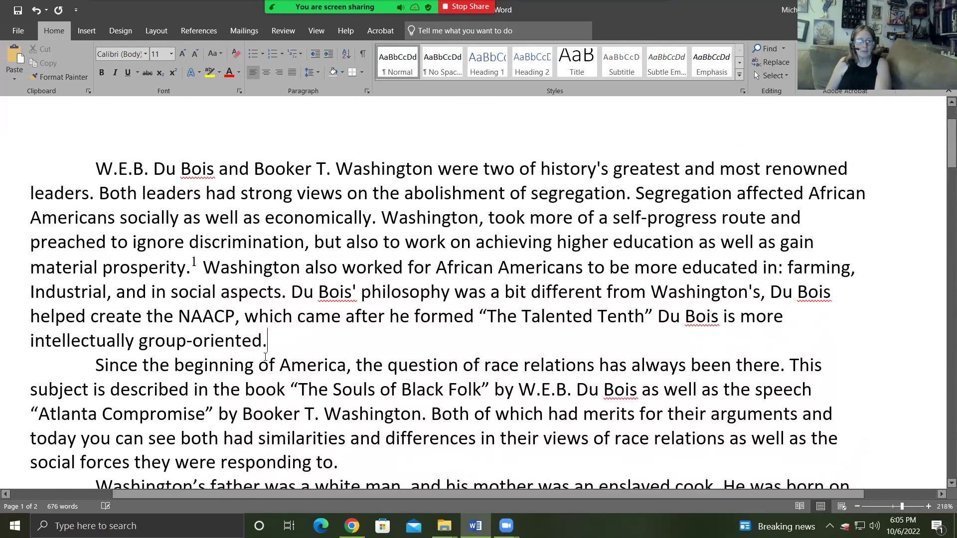
pyautogui.click(265, 334)
pyautogui.click(199, 31)
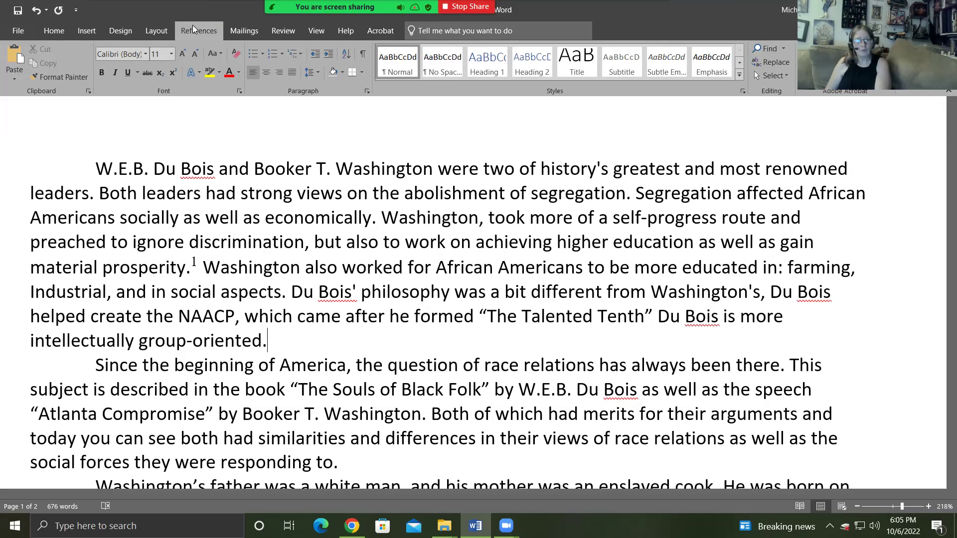
pyautogui.click(124, 70)
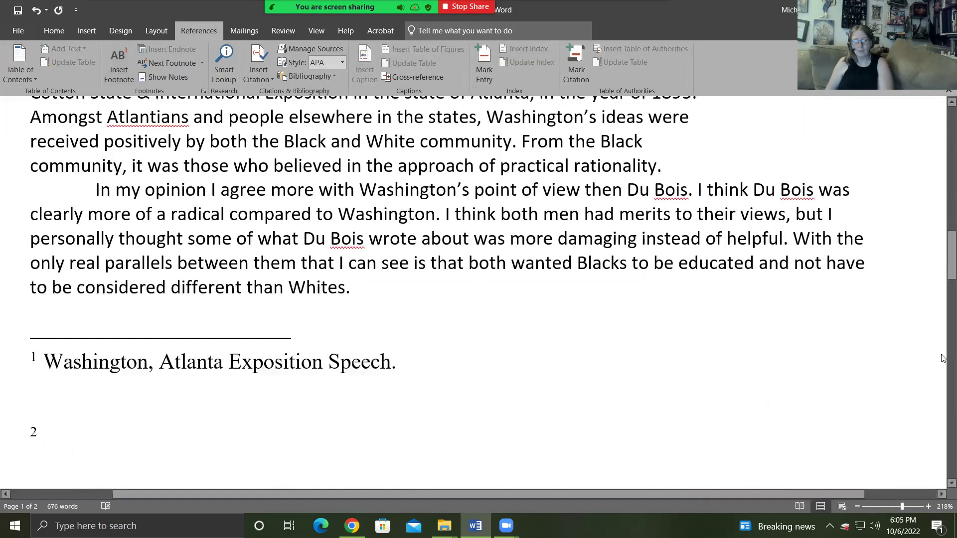
pyautogui.write('NAACP. ')
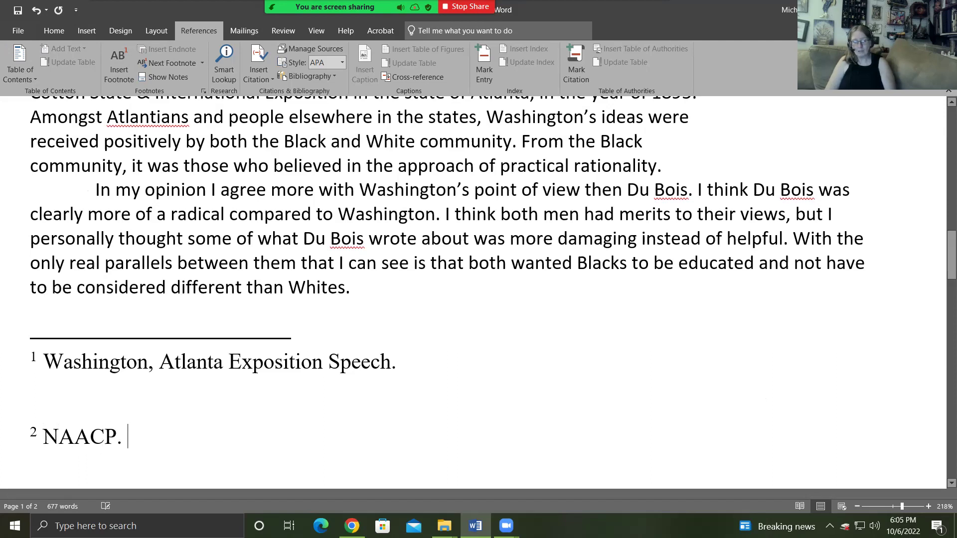
pyautogui.write('"W')
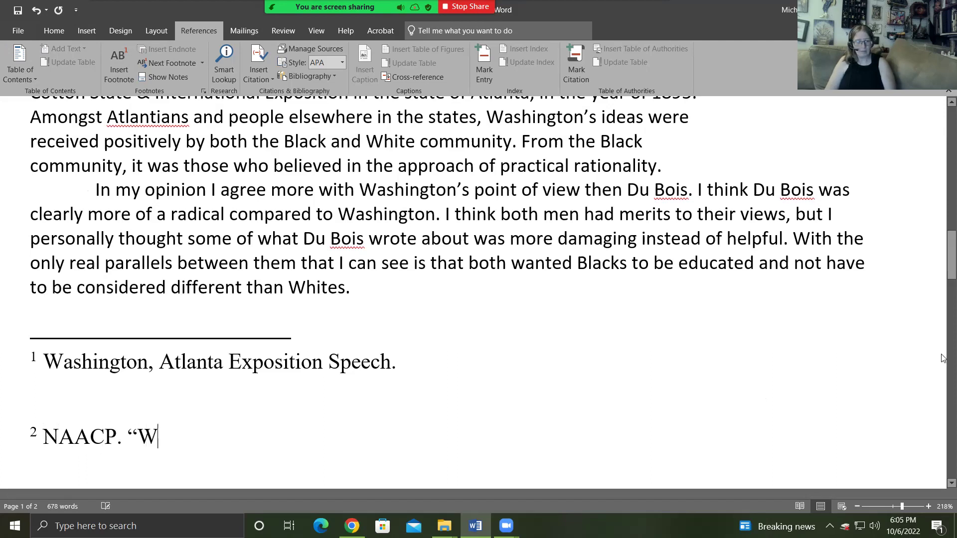
pyautogui.write('.E.B. Du ')
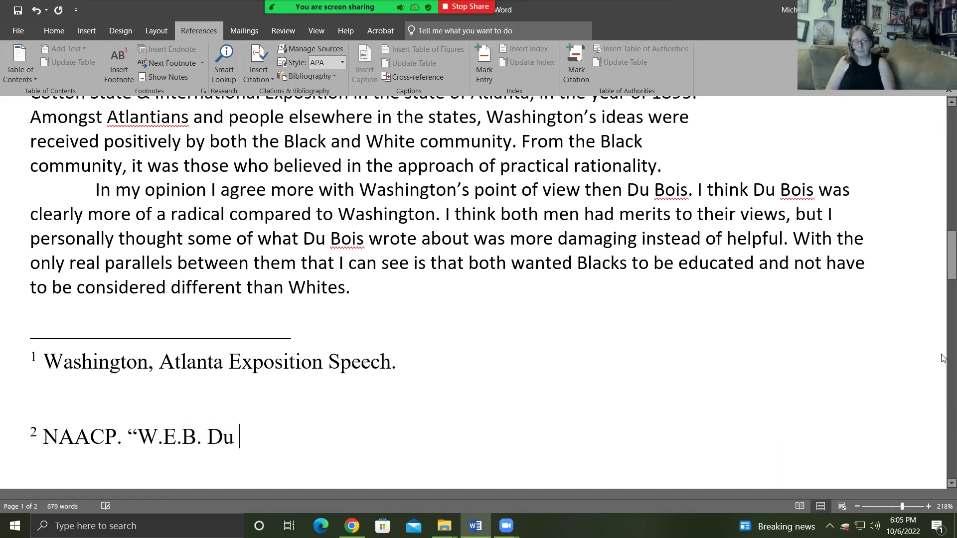
pyautogui.write('Bois".')
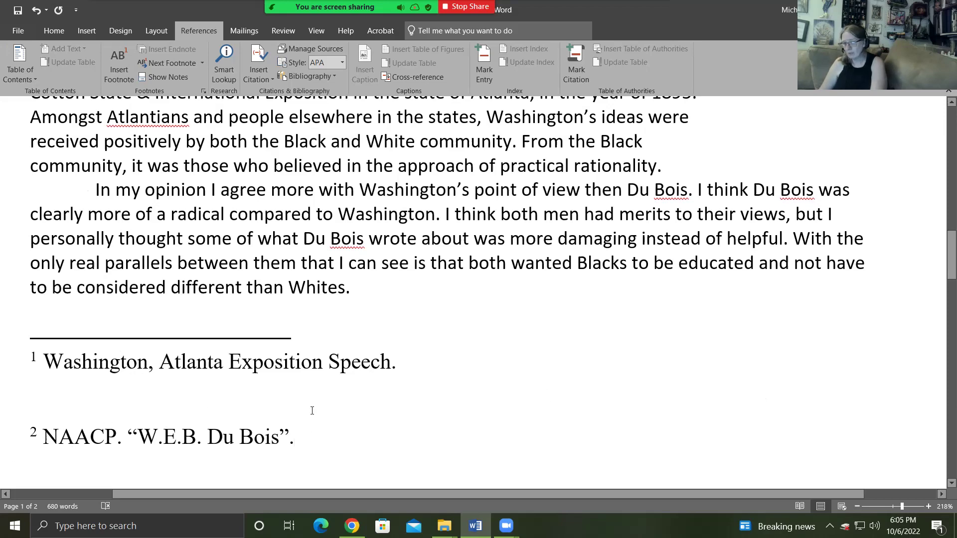
# Step: Compare the new footnote with the Works Cited page and examine the order and wording of its entries
pyautogui.scroll(-5, 354, 410)
pyautogui.scroll(5, 354, 410)
pyautogui.scroll(-9, 359, 424)
pyautogui.scroll(-7, 361, 439)
pyautogui.scroll(7, 171, 387)
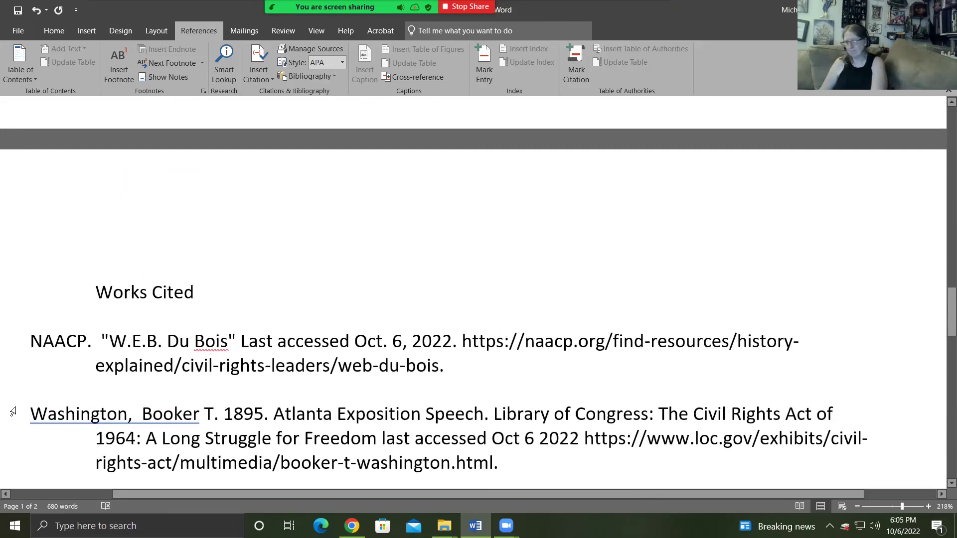
pyautogui.scroll(-3, 676, 415)
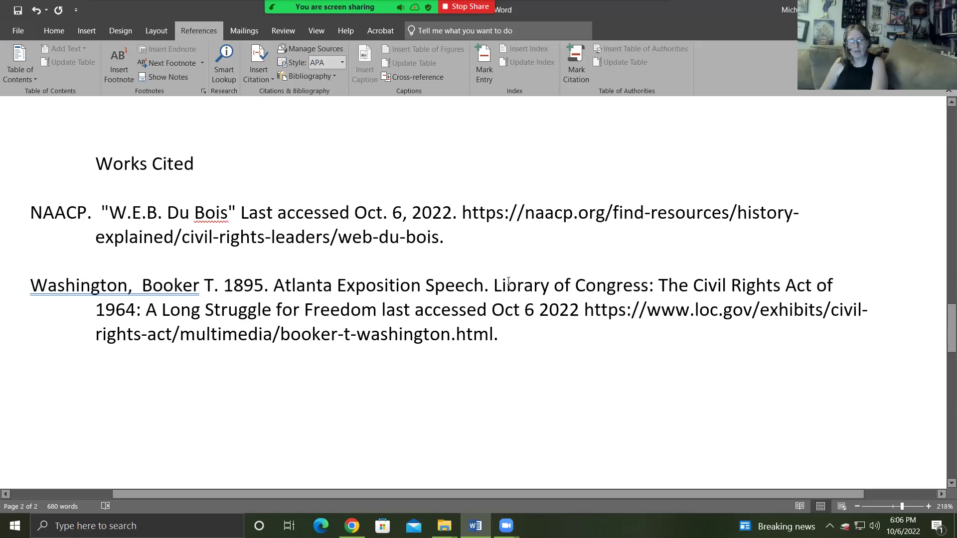
pyautogui.moveTo(644, 291); pyautogui.dragTo(555, 290)
pyautogui.click(502, 335)
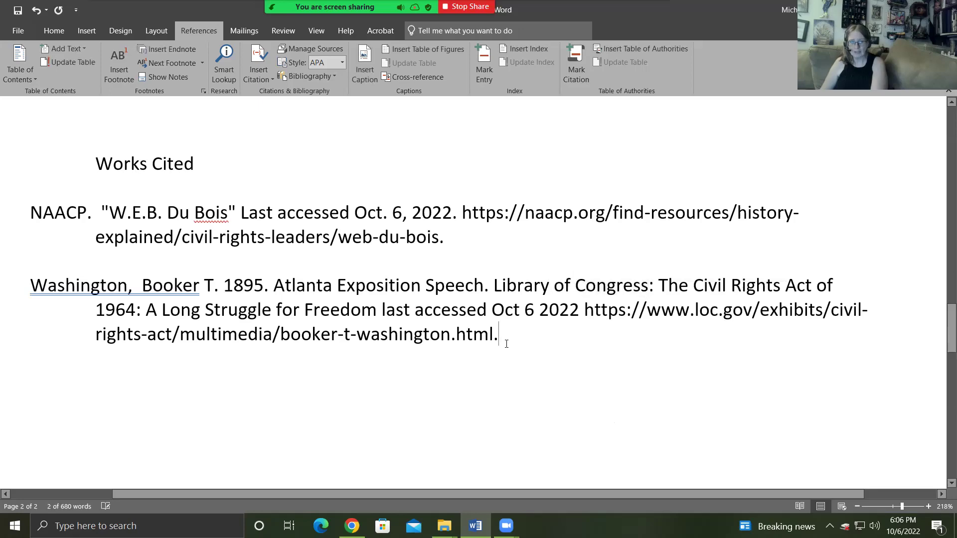
# Step: Move the text from "Washington also worked" through "group-oriented." with its footnote to the essay's beginning, and check the order of the footnotes
pyautogui.scroll(5, 418, 362)
pyautogui.scroll(10, 418, 362)
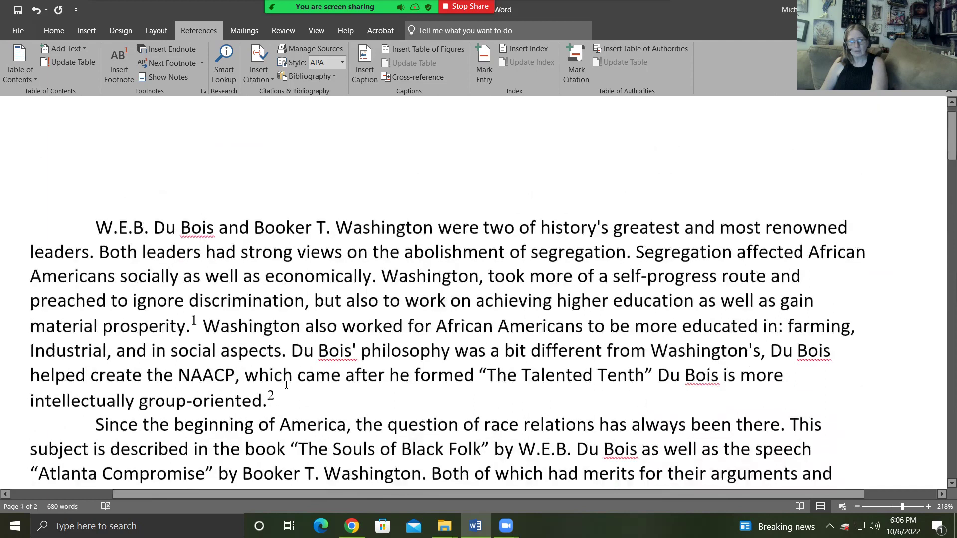
pyautogui.scroll(-2, 349, 324)
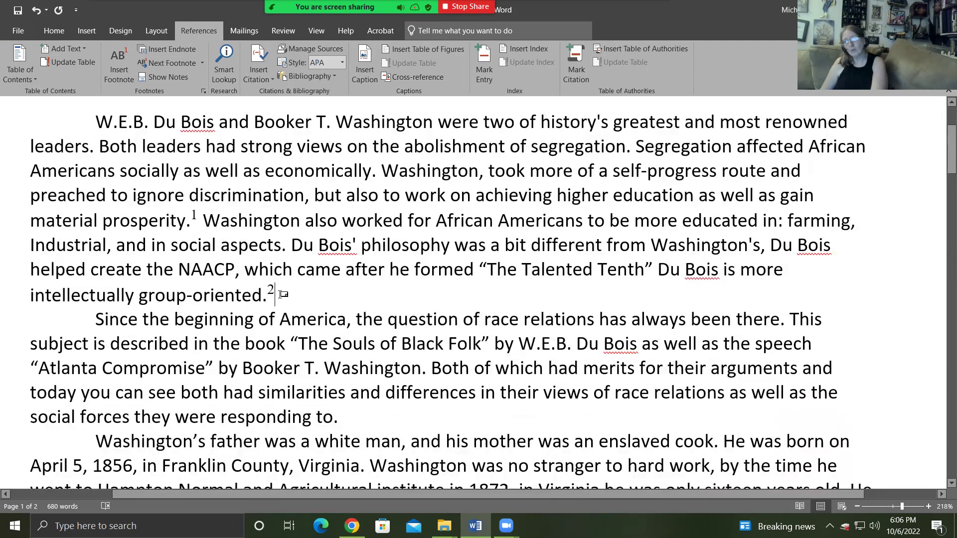
pyautogui.moveTo(283, 294); pyautogui.dragTo(96, 130)
pyautogui.scroll(-15, 302, 332)
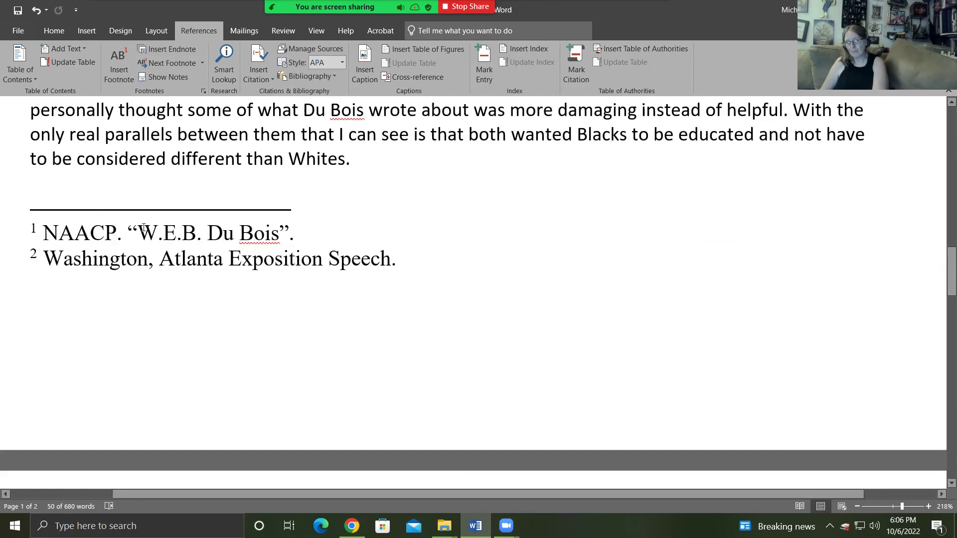
pyautogui.scroll(15, 370, 280)
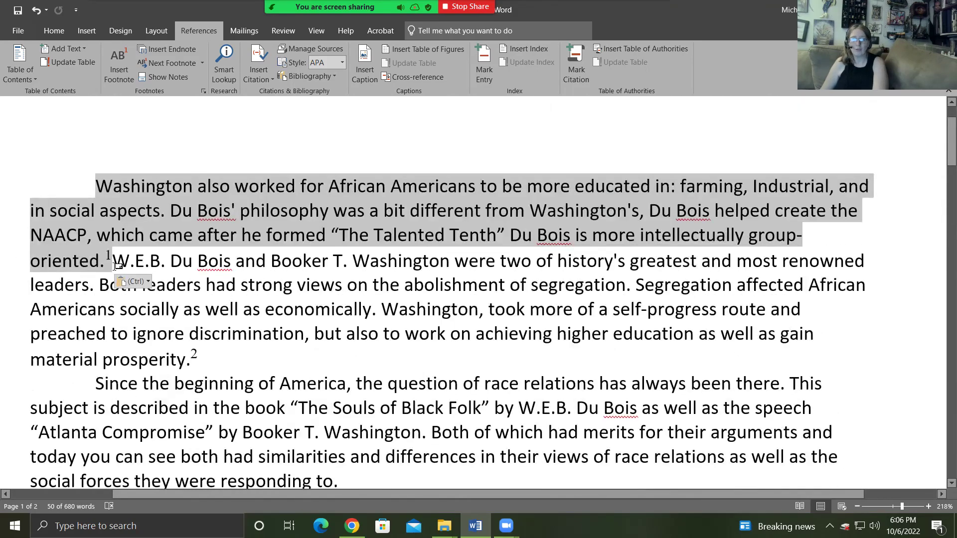
# Step: Separate the moved text's footnote mark from "W.E.B. Du Bois" with a space, keeping both parts in one paragraph
pyautogui.click(116, 266)
pyautogui.press('Return')
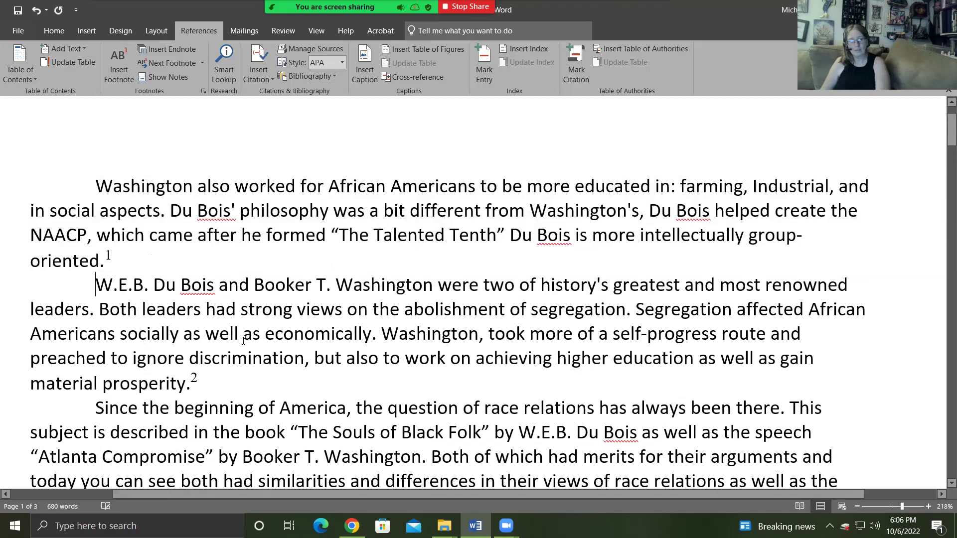
pyautogui.press('BackSpace')
pyautogui.press('BackSpace')
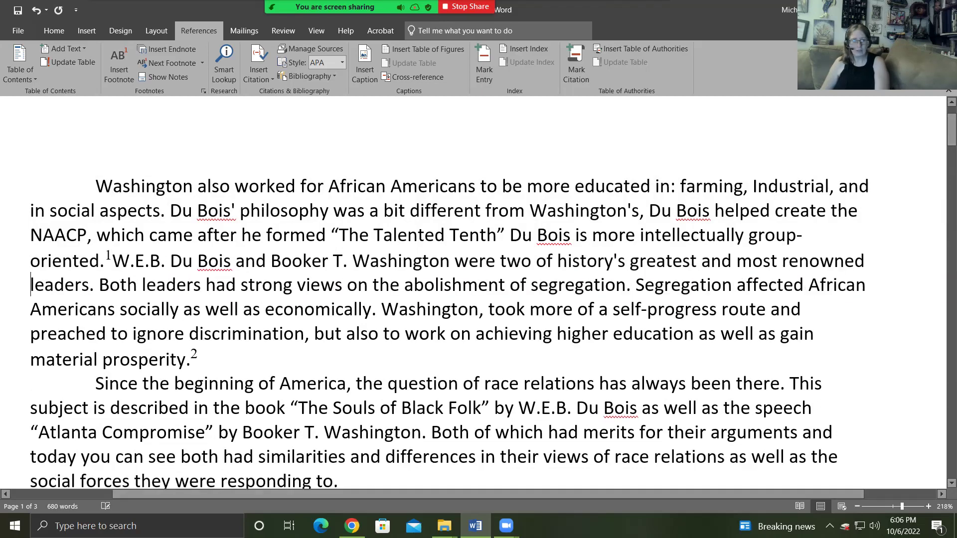
# Step: Add the sentence "Their views profoundly shaped the conversation about Civil Rights." after the footnote mark at the first paragraph's end
pyautogui.click(405, 355)
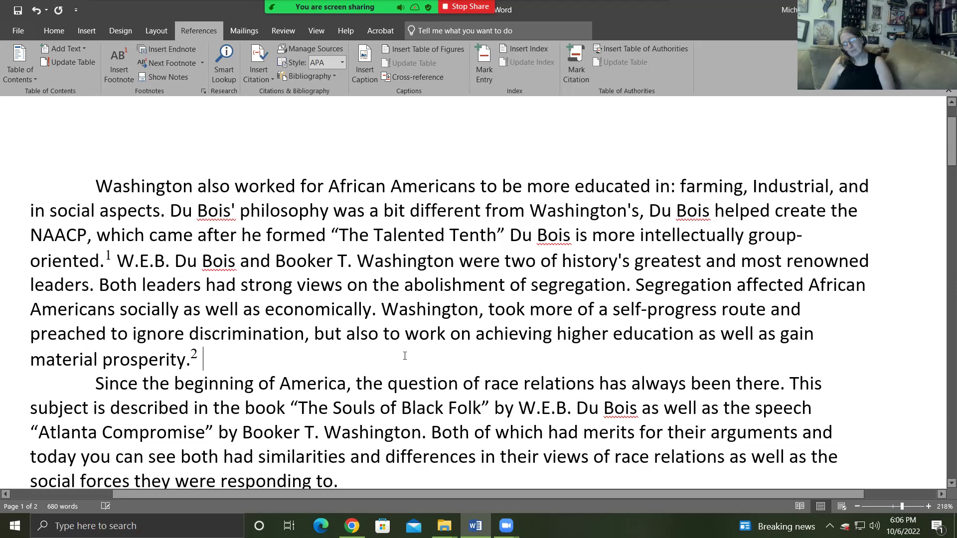
pyautogui.moveTo(157, 355); pyautogui.dragTo(192, 333)
pyautogui.click(230, 363)
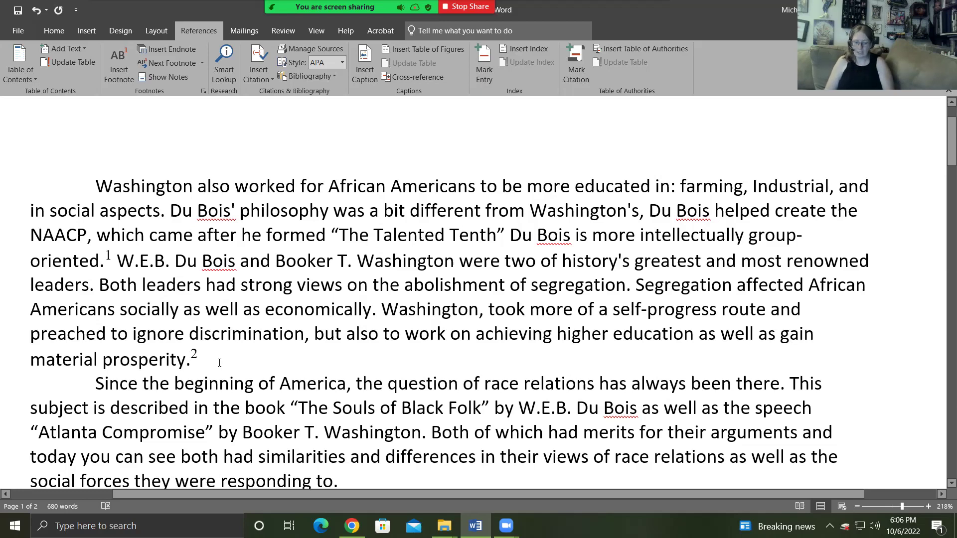
pyautogui.write('T')
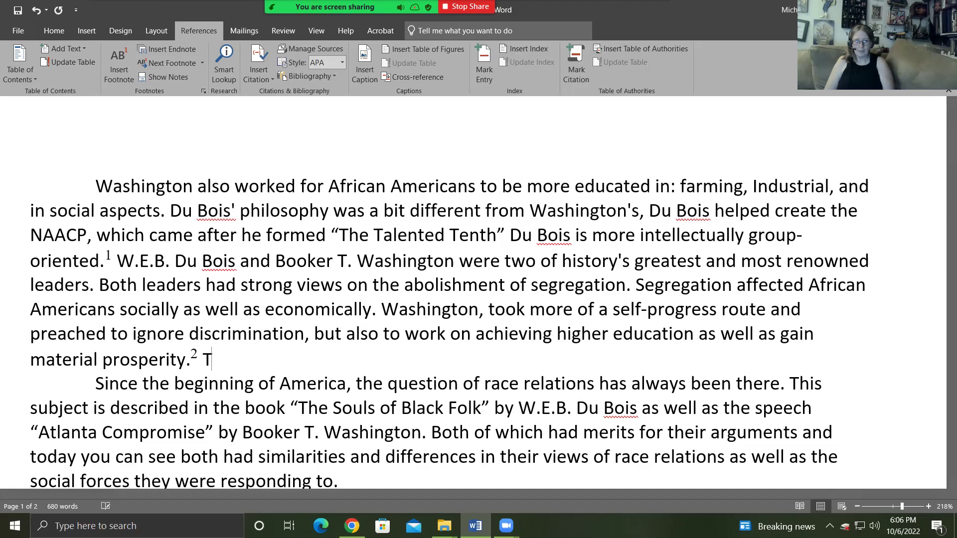
pyautogui.write('hese men')
pyautogui.press('BackSpace')
pyautogui.press('BackSpace')
pyautogui.press('BackSpace')
pyautogui.press('BackSpace')
pyautogui.press('BackSpace')
pyautogui.press('BackSpace')
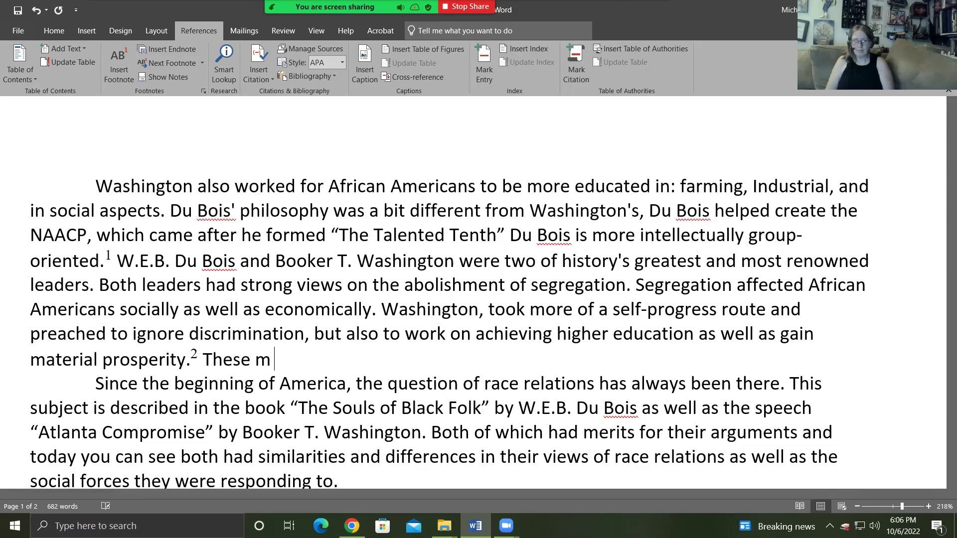
pyautogui.press('BackSpace')
pyautogui.write('ei')
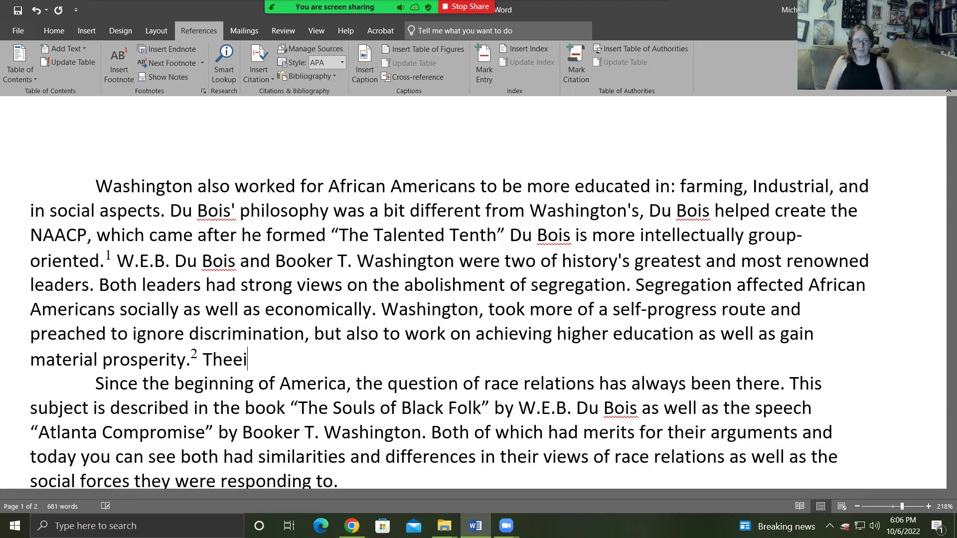
pyautogui.press('BackSpace')
pyautogui.press('BackSpace')
pyautogui.press('BackSpace')
pyautogui.write('eir views ')
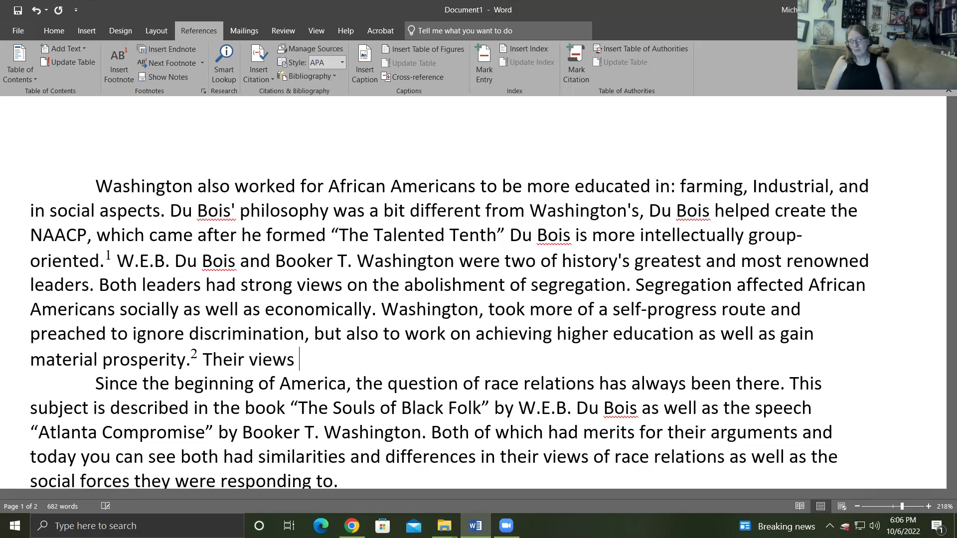
pyautogui.write('profoundly shape')
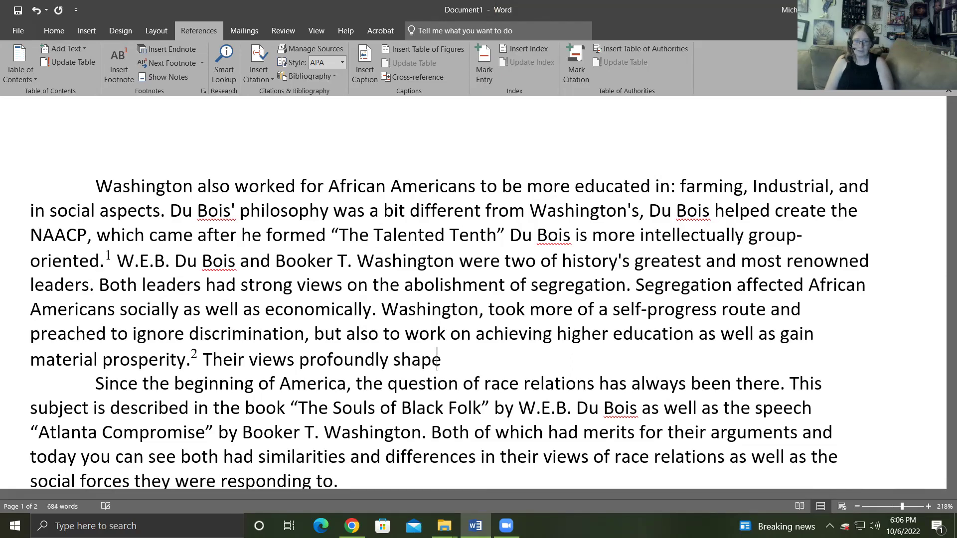
pyautogui.write('d the conve')
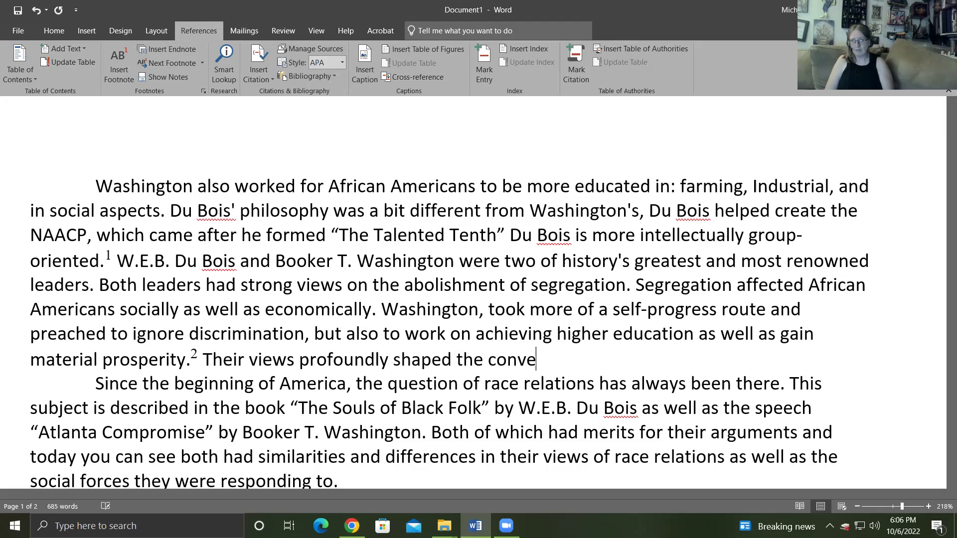
pyautogui.write('rsation about')
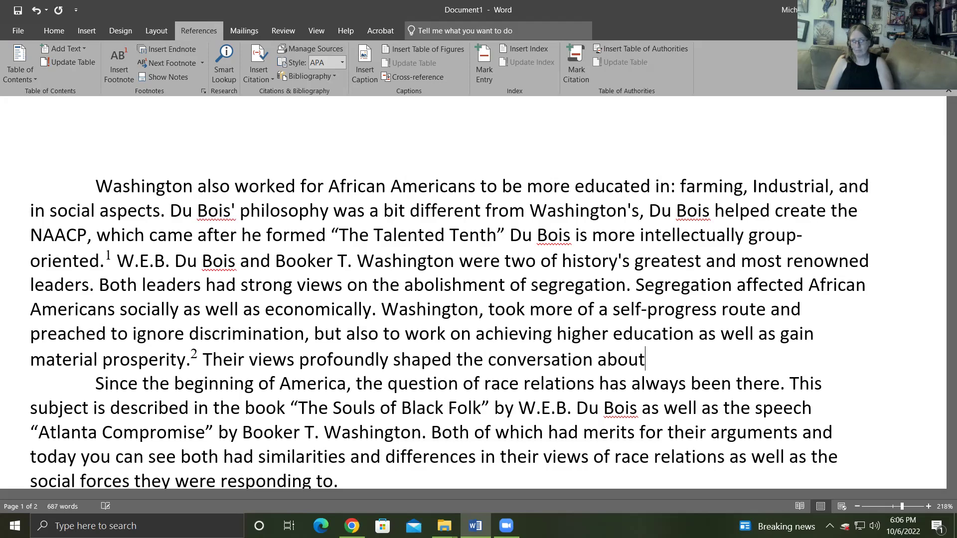
pyautogui.write(' Vi')
pyautogui.press('BackSpace')
pyautogui.press('BackSpace')
pyautogui.write('Civil ')
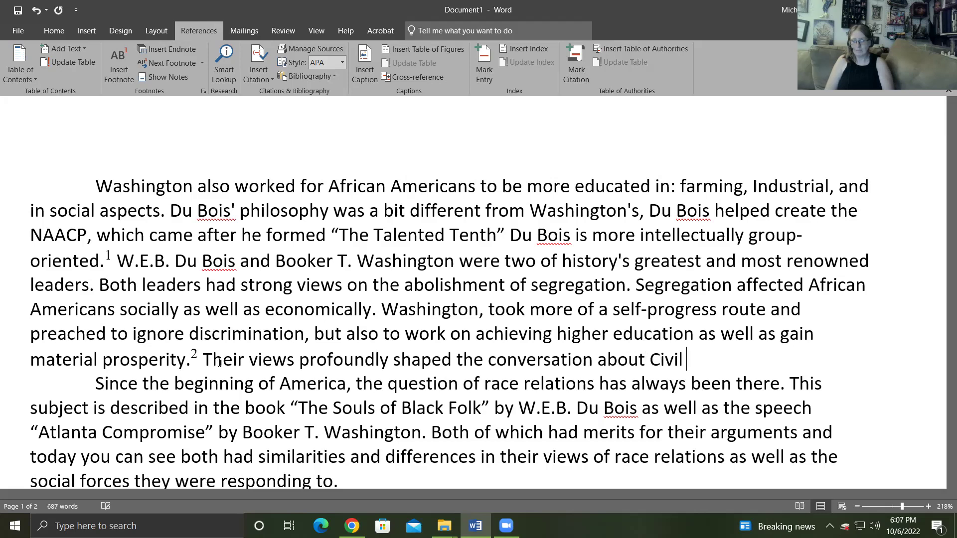
pyautogui.write('Rights.')
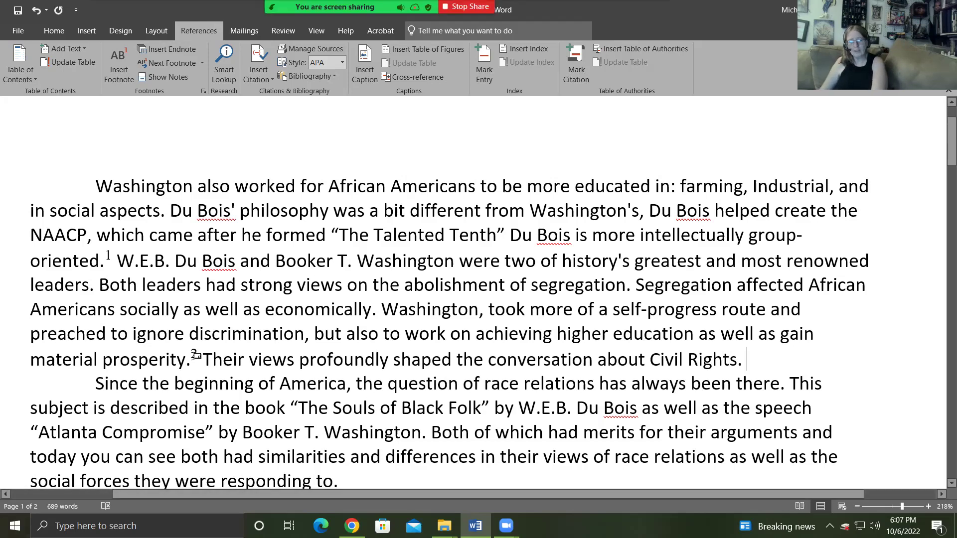
pyautogui.moveTo(258, 359); pyautogui.dragTo(31, 360)
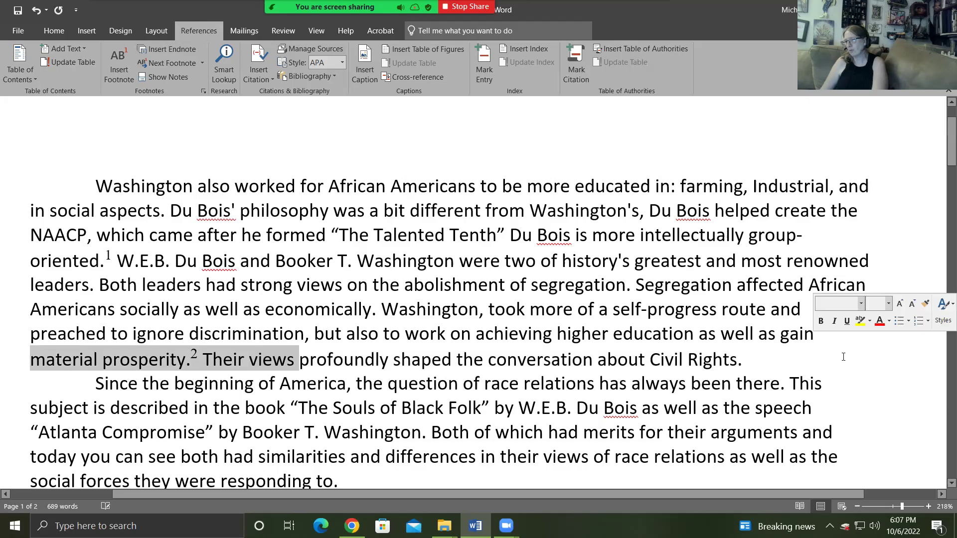
pyautogui.click(834, 358)
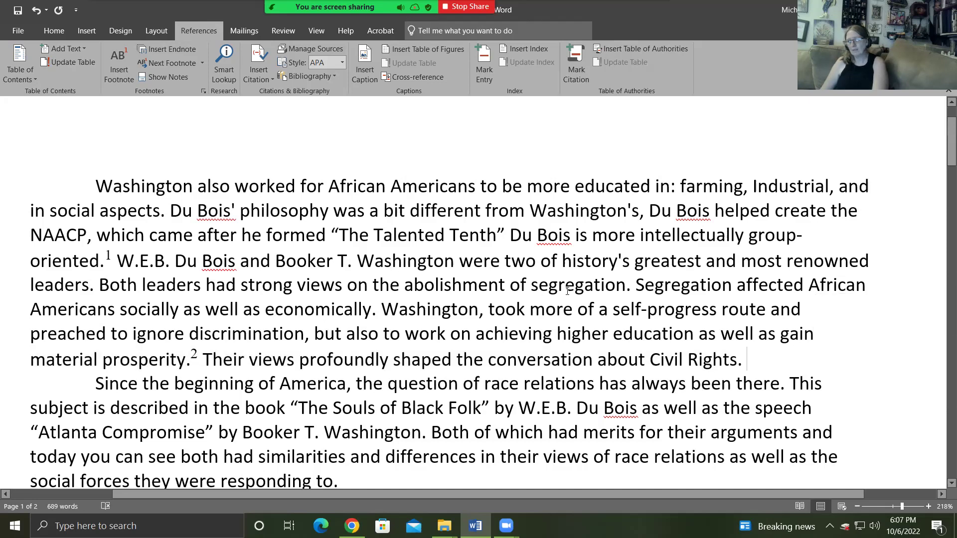
# Step: Italicize the book title The Souls of Black Folk in the second paragraph and remove the quotation marks around it
pyautogui.scroll(-3, 287, 242)
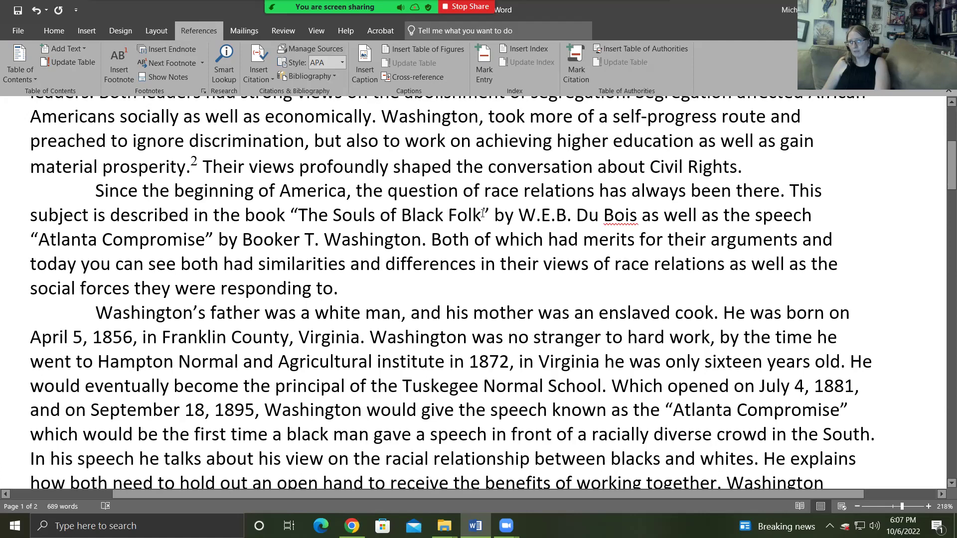
pyautogui.moveTo(474, 215); pyautogui.dragTo(307, 222)
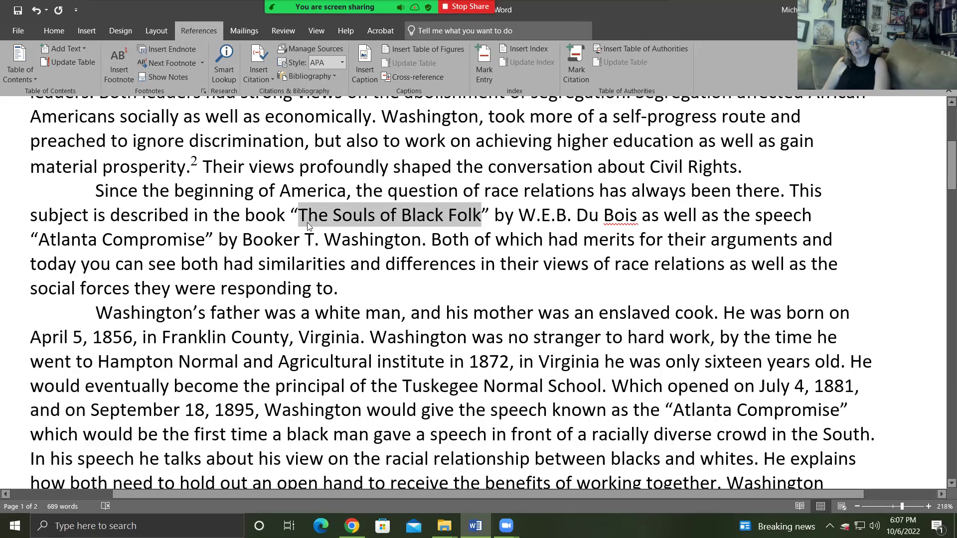
pyautogui.hotkey('ctrl', 'i')
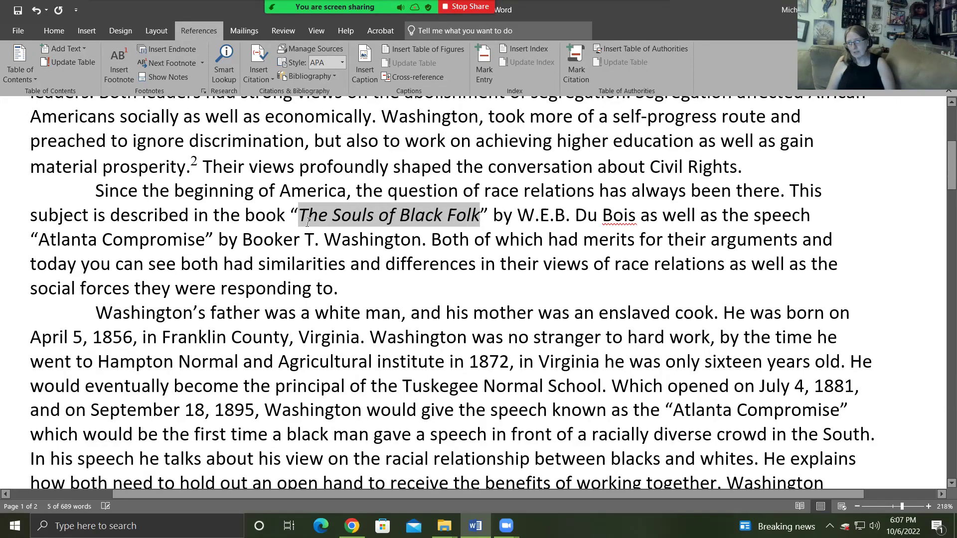
pyautogui.press('Right')
pyautogui.press('Delete')
pyautogui.press('Left')
pyautogui.press('Left')
pyautogui.press('Left')
pyautogui.press('Left')
pyautogui.press('Left')
pyautogui.press('Left')
pyautogui.press('Left')
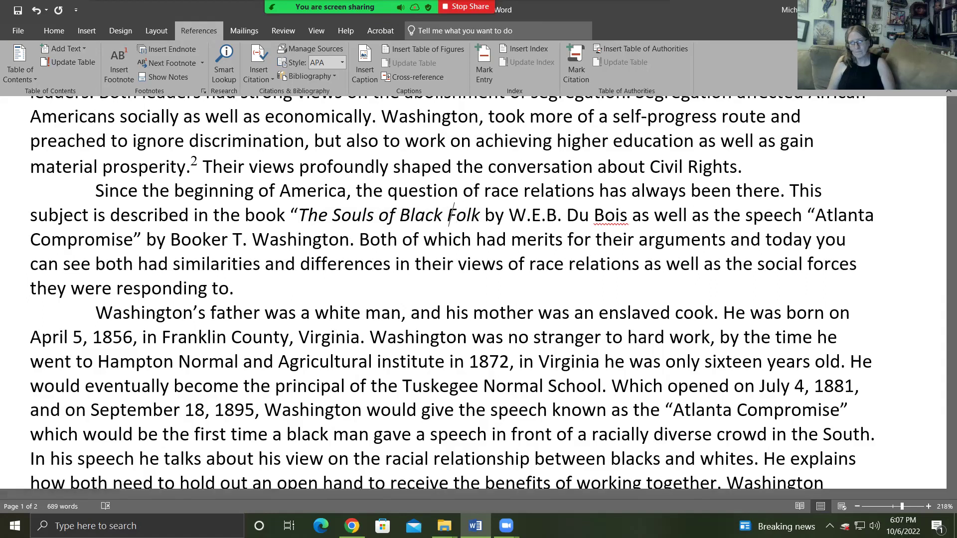
pyautogui.press('Left')
pyautogui.press('Left')
pyautogui.press('Left')
pyautogui.press('Left')
pyautogui.press('Left')
pyautogui.press('Left')
pyautogui.press('Left')
pyautogui.press('Left')
pyautogui.press('Left')
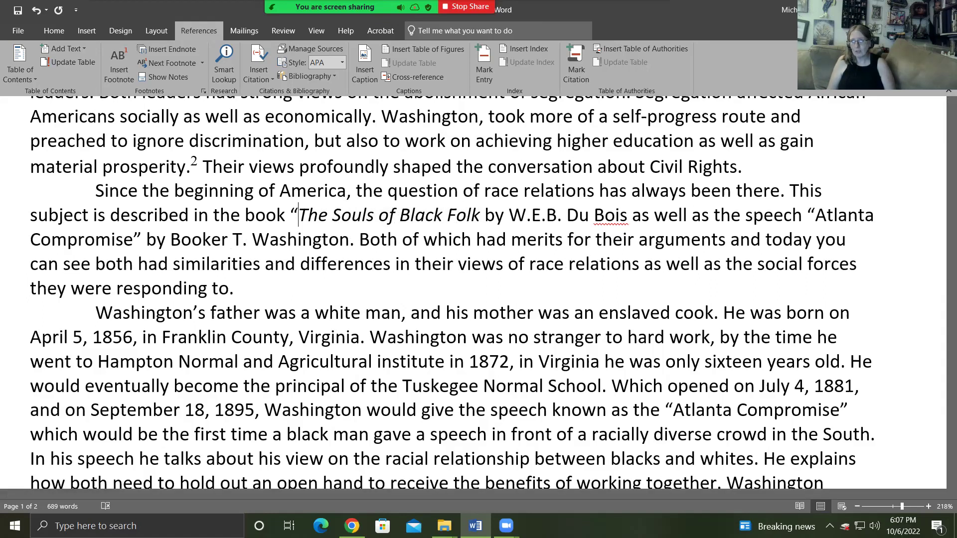
pyautogui.press('BackSpace')
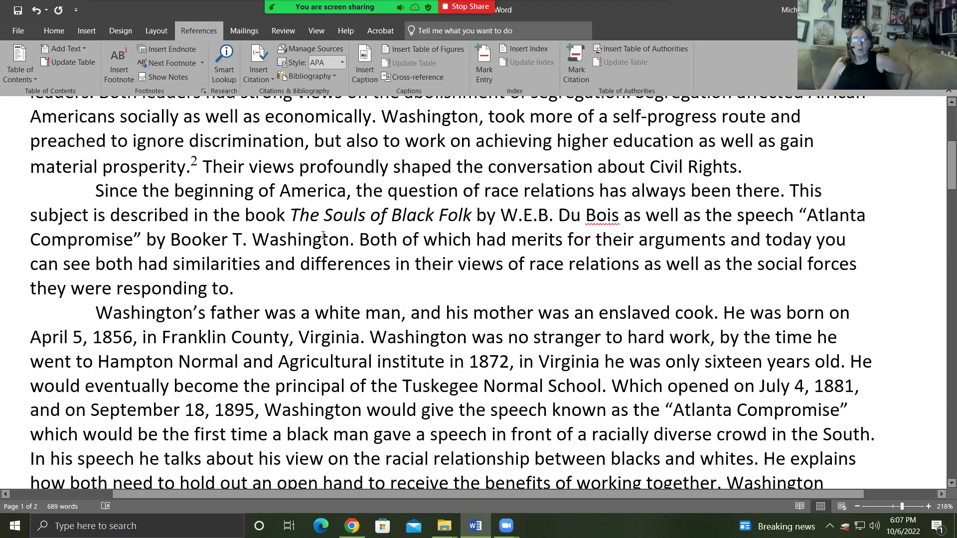
# Step: Insert a footnote after "Booker T. Washington." in the second paragraph and add a blank line below footnote 1
pyautogui.click(355, 239)
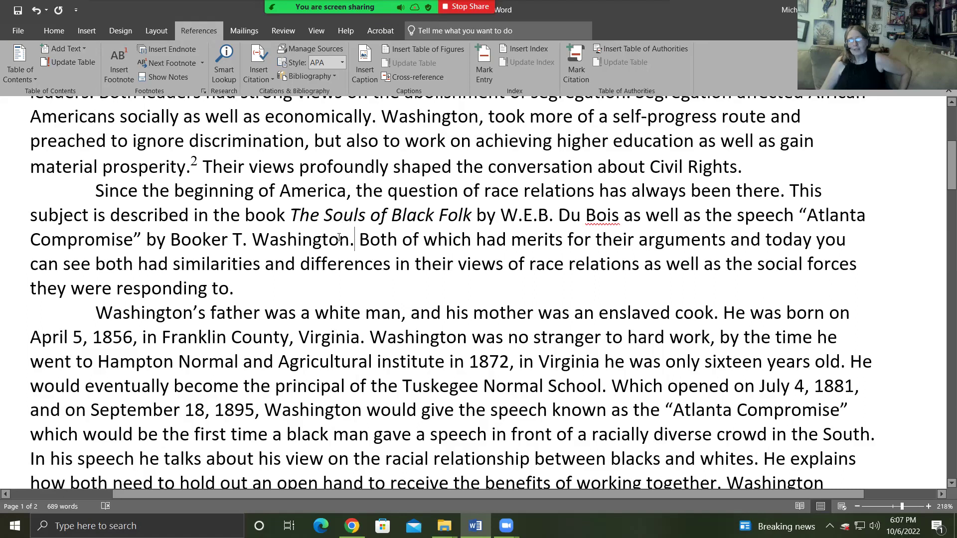
pyautogui.click(125, 72)
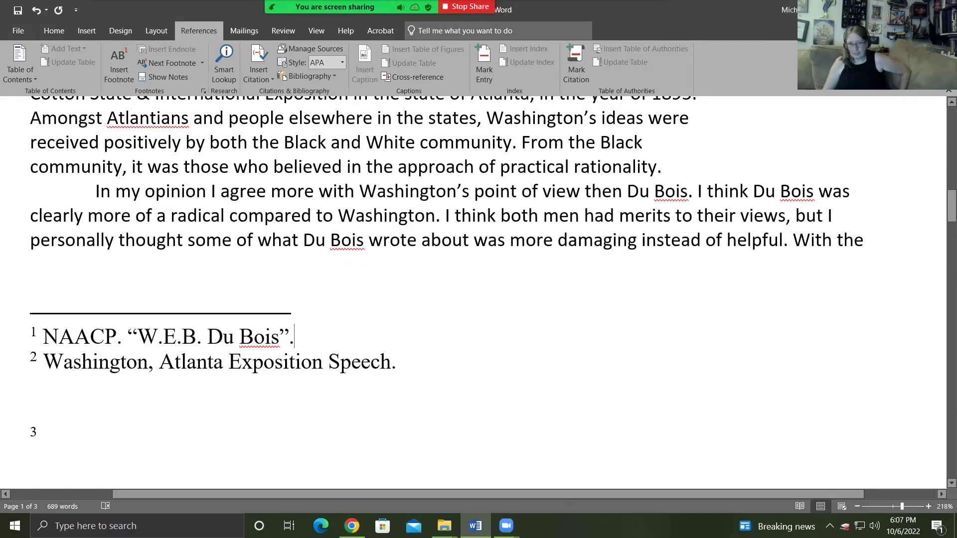
pyautogui.press('Return')
pyautogui.click(108, 431)
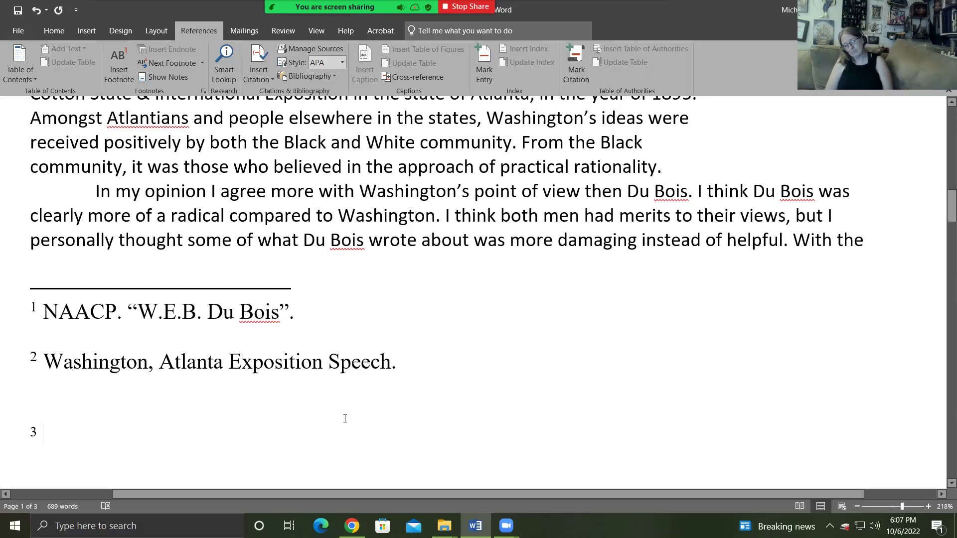
# Step: Write Du Bois, Souls of Black Folk. as the text of footnote 3, with the book title in italics
pyautogui.write('Du B')
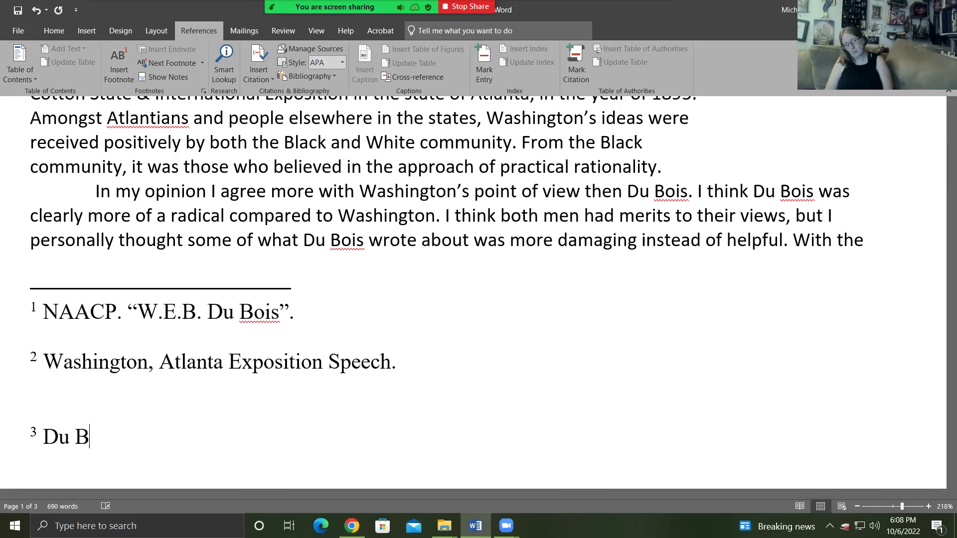
pyautogui.write('ois,')
pyautogui.press('BackSpace')
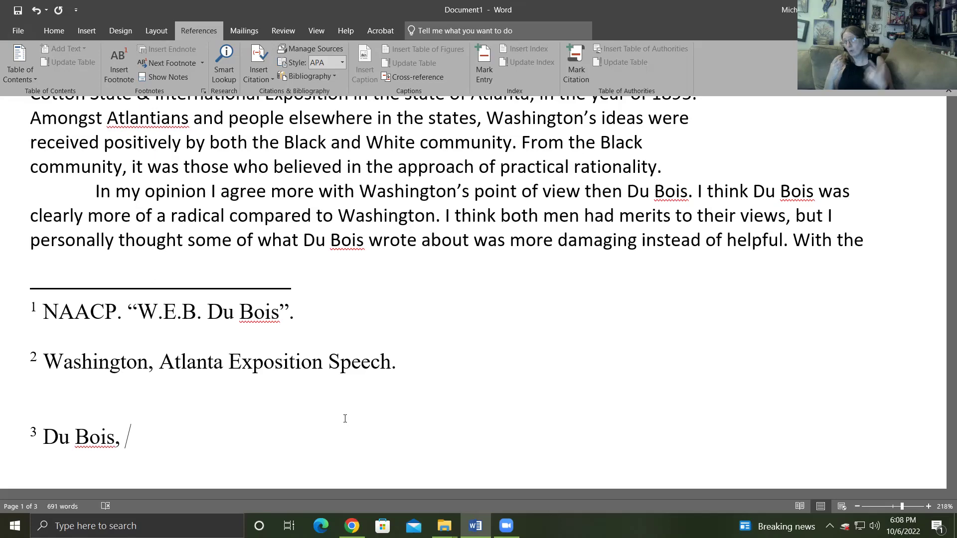
pyautogui.write('So')
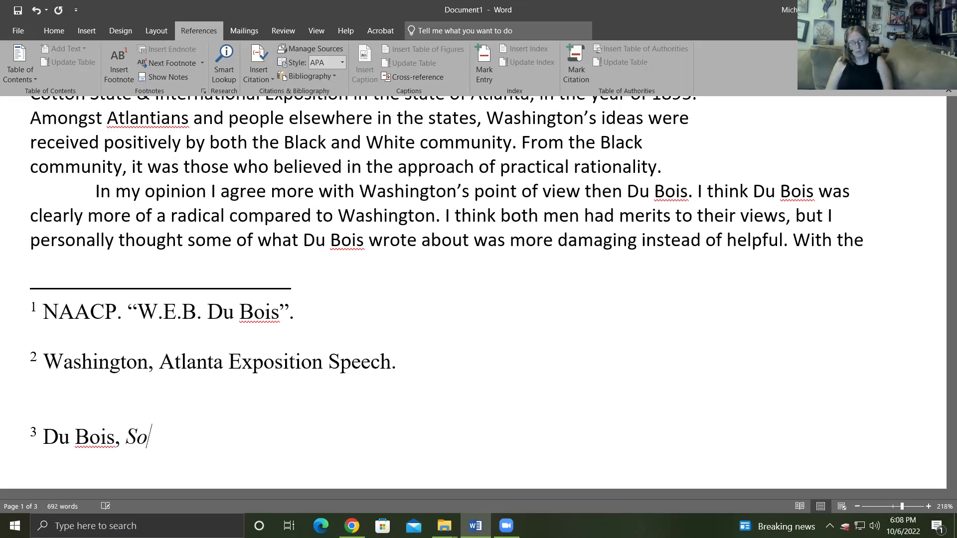
pyautogui.write('uls of Black F')
pyautogui.write('olk"')
pyautogui.press('BackSpace')
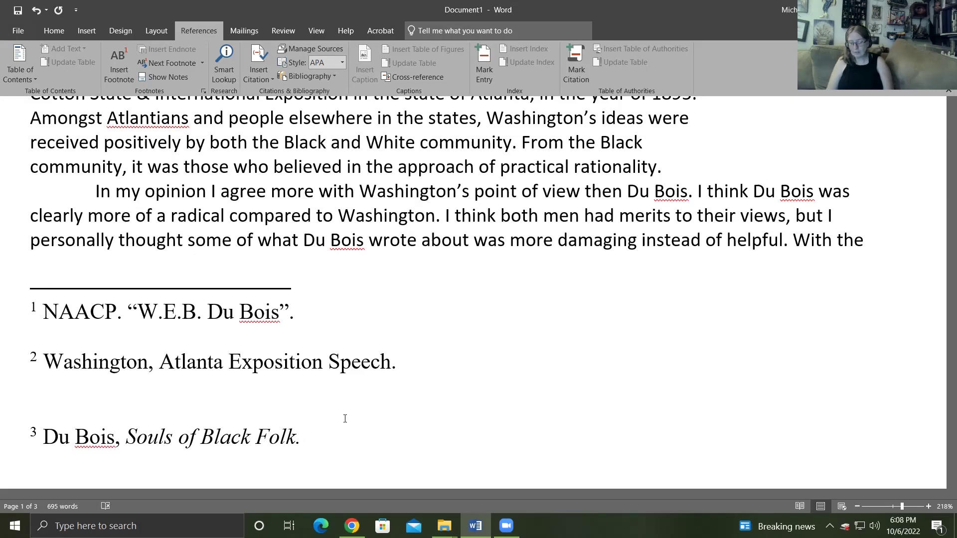
# Step: Append a second source to footnote 3 after a semicolon, reading Washington, Atlanta Exposition Speech., copying the speech title from footnote 2
pyautogui.write('; Washington, ')
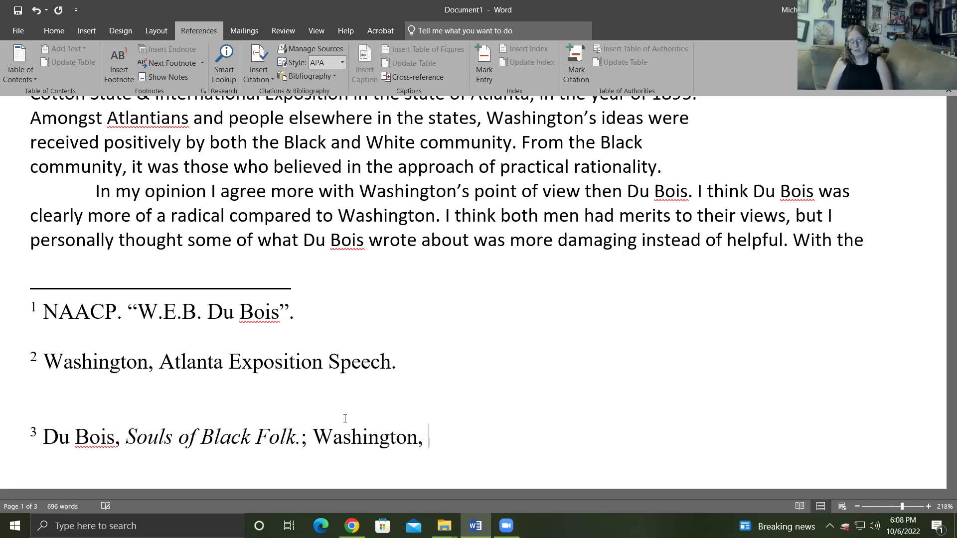
pyautogui.write('A')
pyautogui.press('BackSpace')
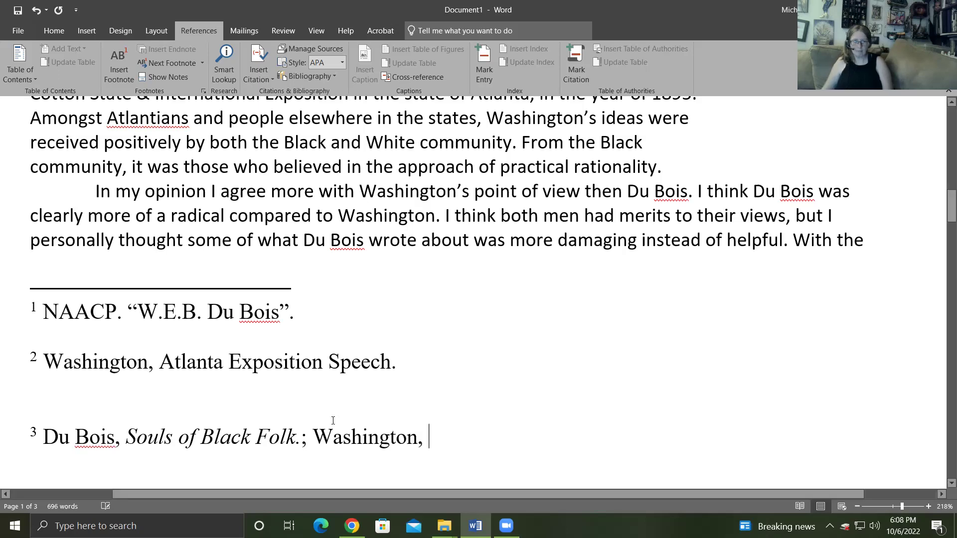
pyautogui.moveTo(397, 363); pyautogui.dragTo(161, 369)
pyautogui.hotkey('ctrl', 'c')
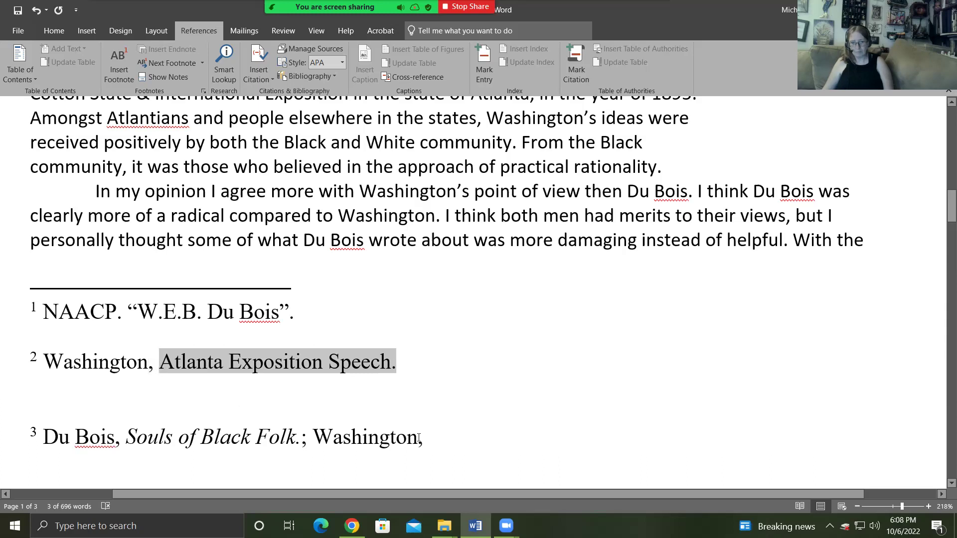
pyautogui.click(436, 440)
pyautogui.hotkey('ctrl', 'v')
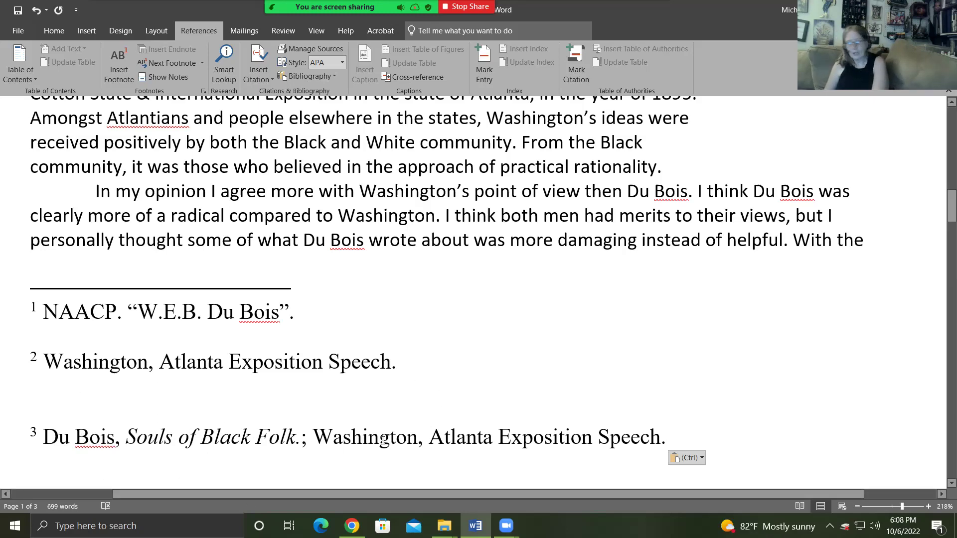
# Step: Check the Works Cited list, then switch to Chrome and examine the Project Gutenberg page of The Souls of Black Folk for its publication details
pyautogui.scroll(-10, 489, 435)
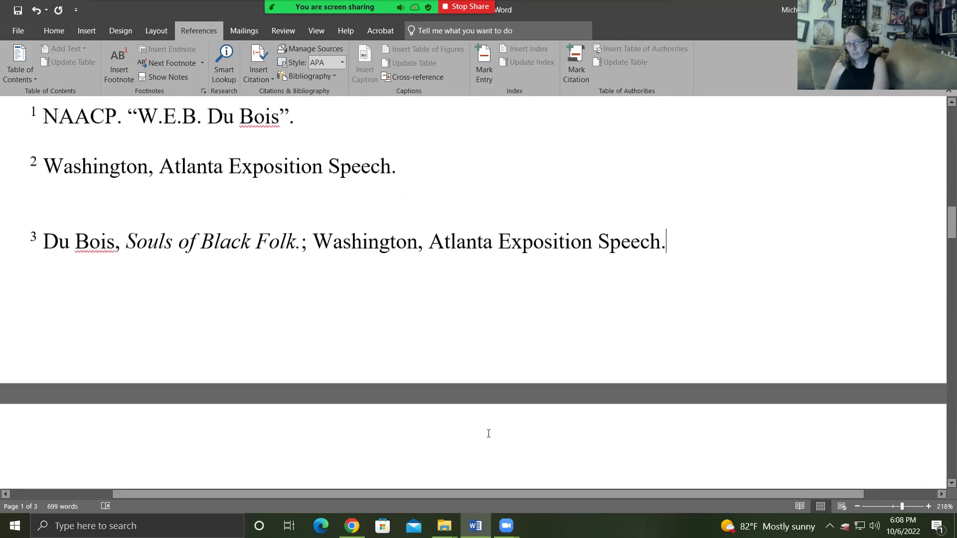
pyautogui.scroll(-6, 488, 435)
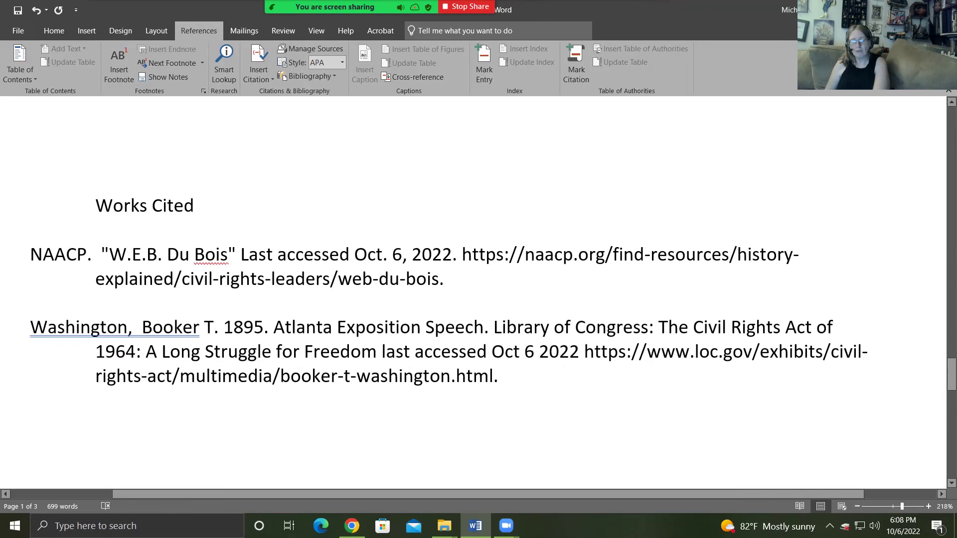
pyautogui.hotkey('alt', 'Tab')
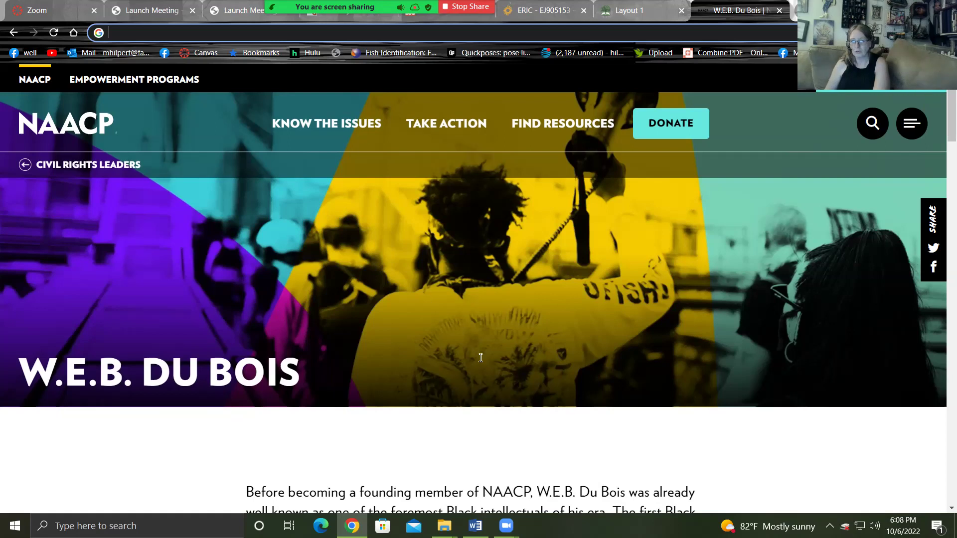
pyautogui.hotkey('ctrl', '4')
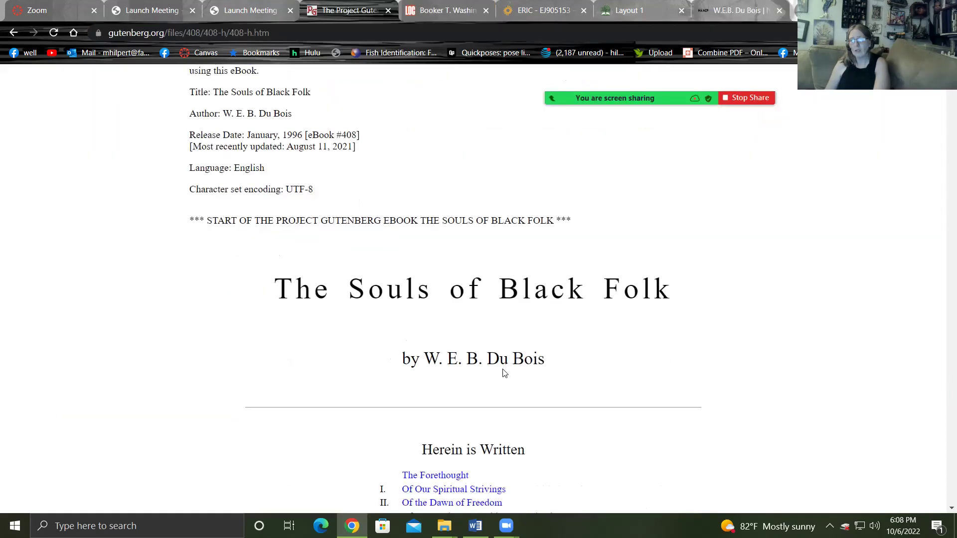
pyautogui.scroll(-8, 581, 359)
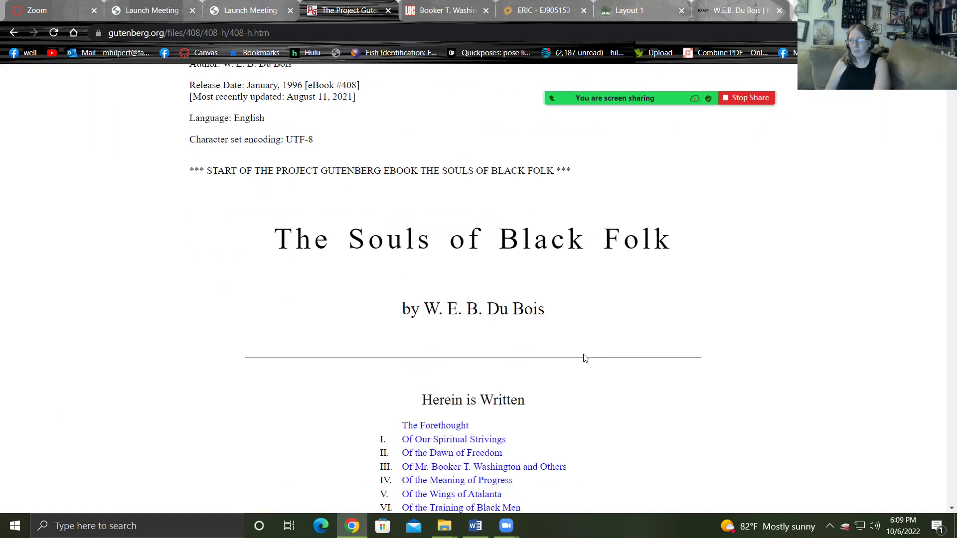
pyautogui.scroll(-10, 579, 358)
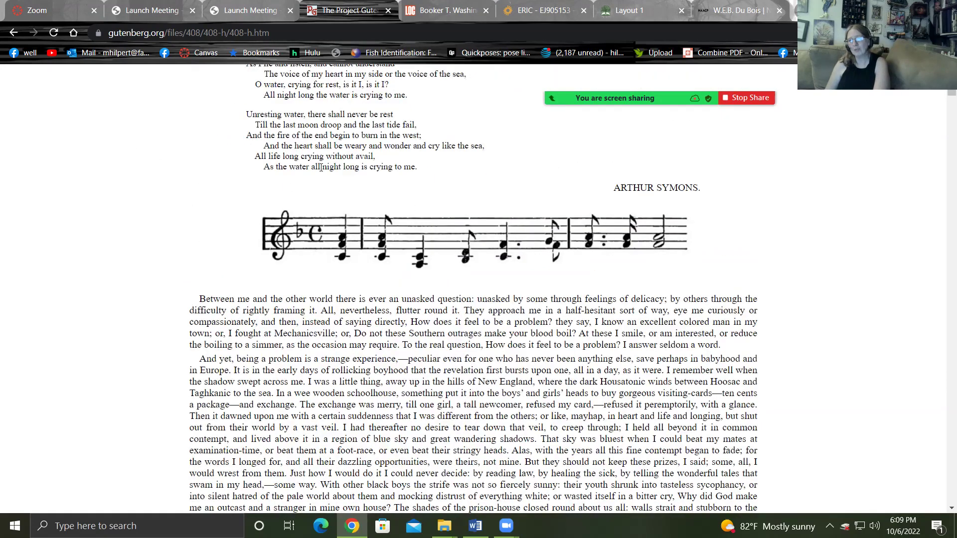
pyautogui.scroll(3, 579, 368)
pyautogui.scroll(16, 550, 364)
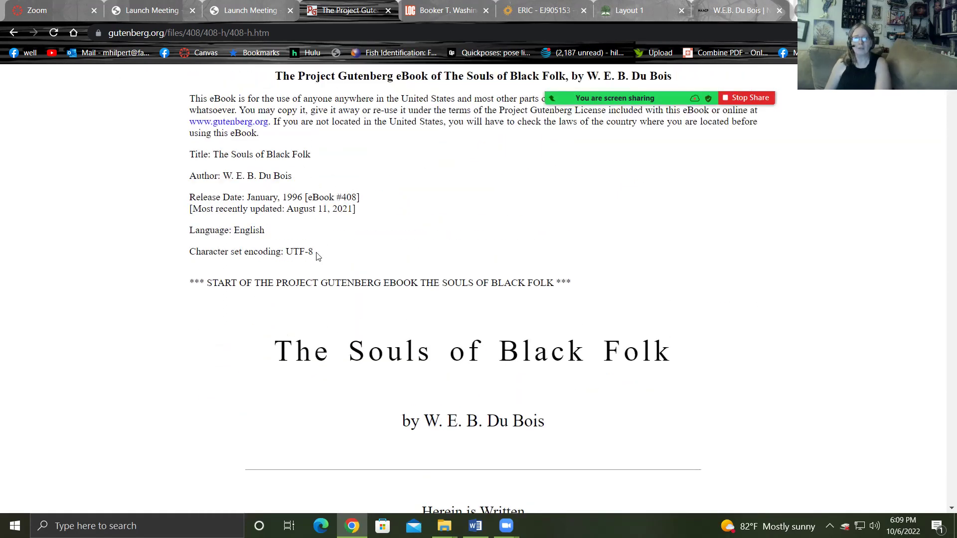
pyautogui.doubleClick(293, 198)
pyautogui.moveTo(304, 197); pyautogui.dragTo(280, 197)
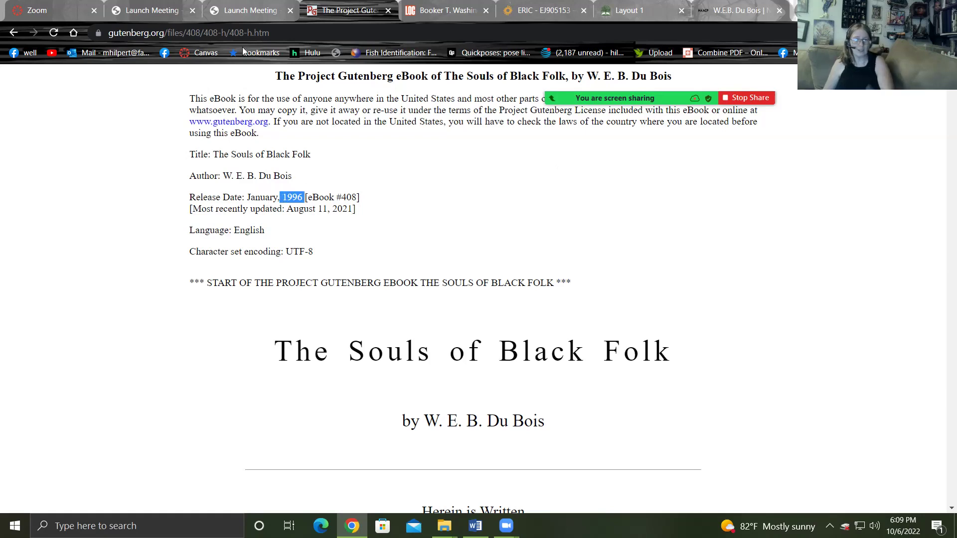
# Step: Draft the citation in front of the Gutenberg page's web address, starting with Du Bois, W.E.B. 1903 Souls of Black Folk
pyautogui.click(116, 33)
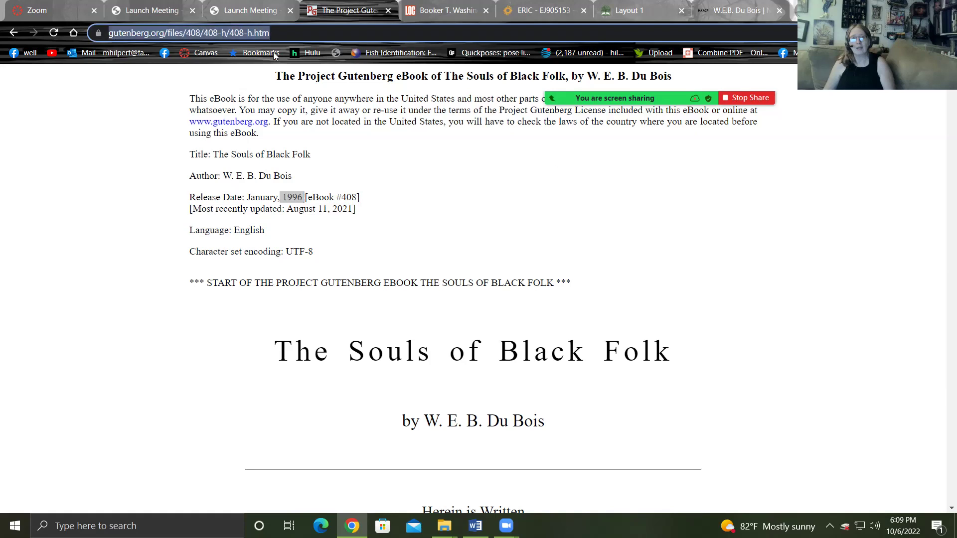
pyautogui.press('Left')
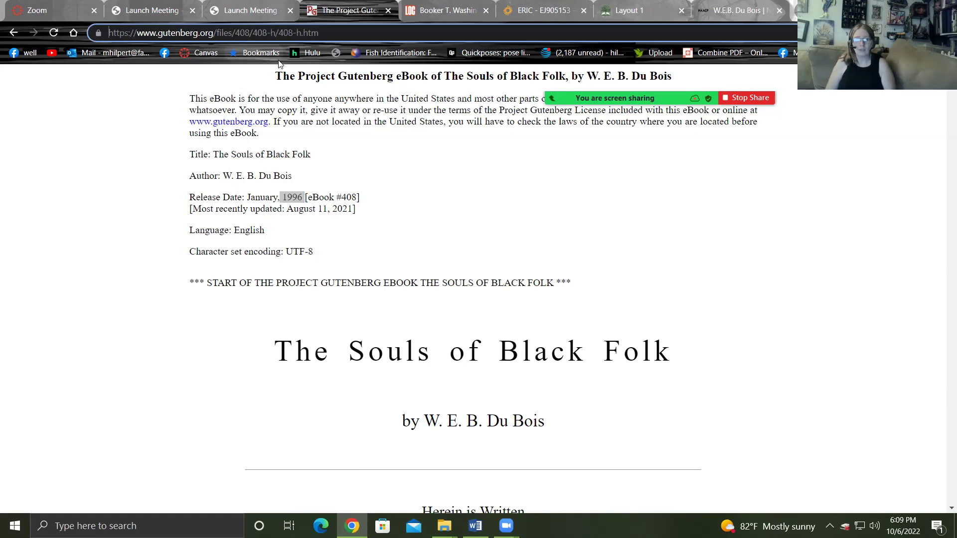
pyautogui.write('Du Bois, W.E.B. 1903 Soul')
pyautogui.press('BackSpace')
pyautogui.write('s of ')
pyautogui.write('Blac')
pyautogui.write('k Folk')
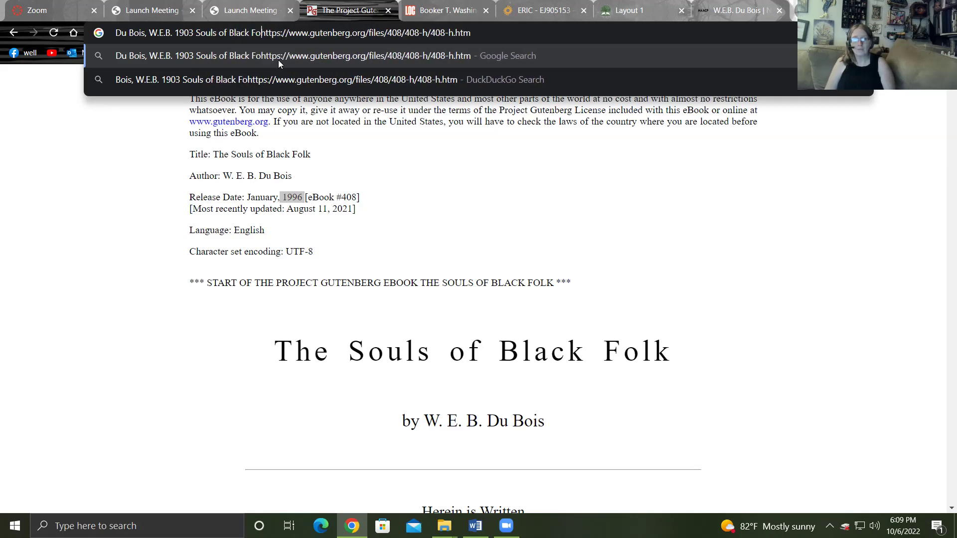
pyautogui.write('.')
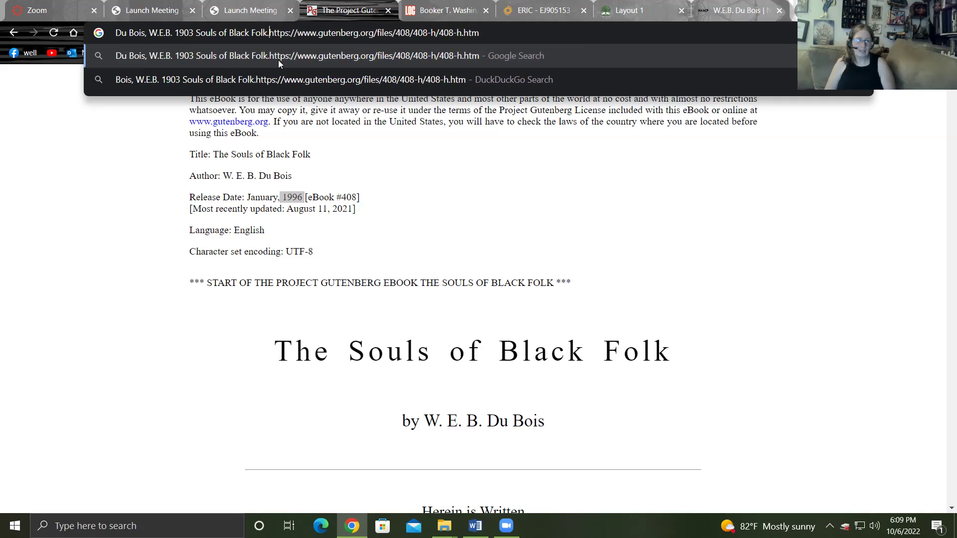
pyautogui.write(' F')
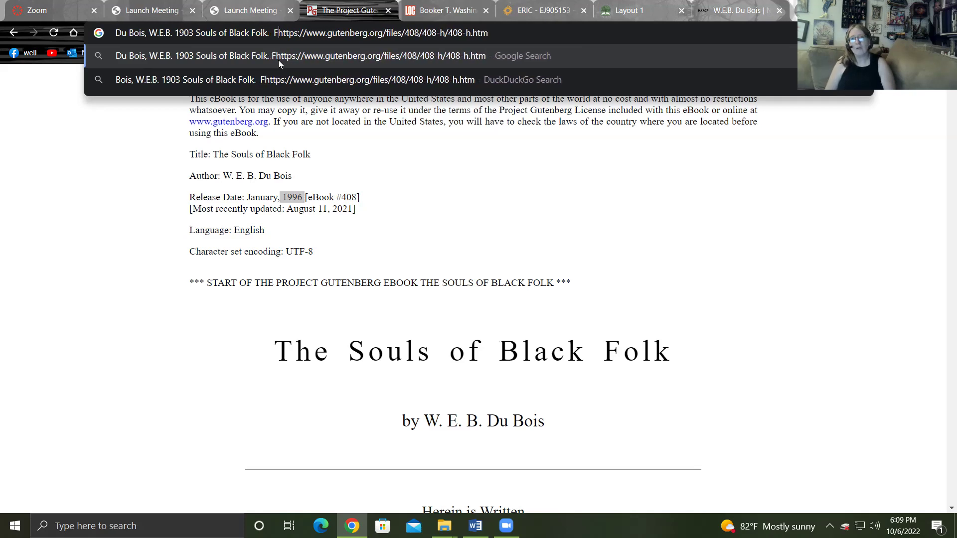
pyautogui.press('BackSpace')
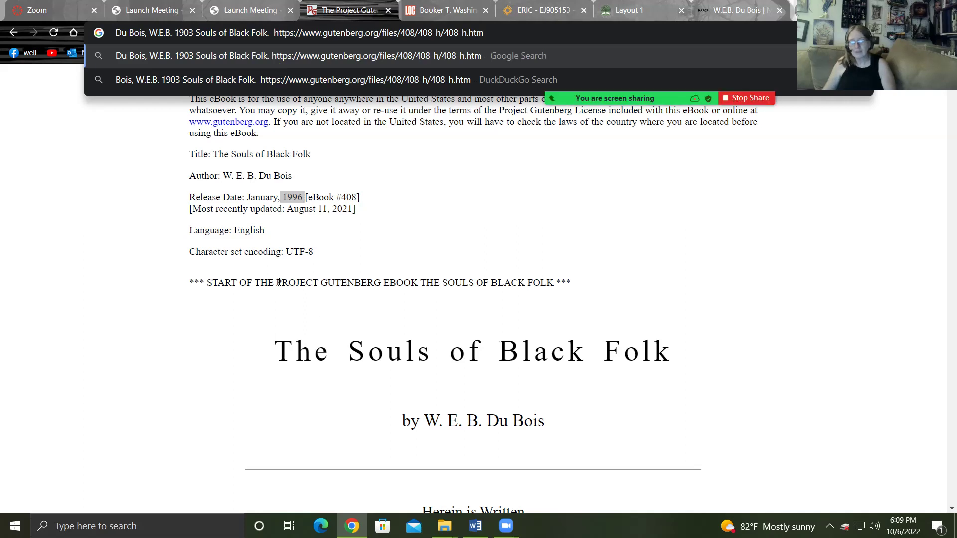
# Step: Copy the page heading The Project Gutenberg eBook of The Souls of Black Folk into the drafted citation, just before the web address
pyautogui.moveTo(277, 283); pyautogui.dragTo(417, 284)
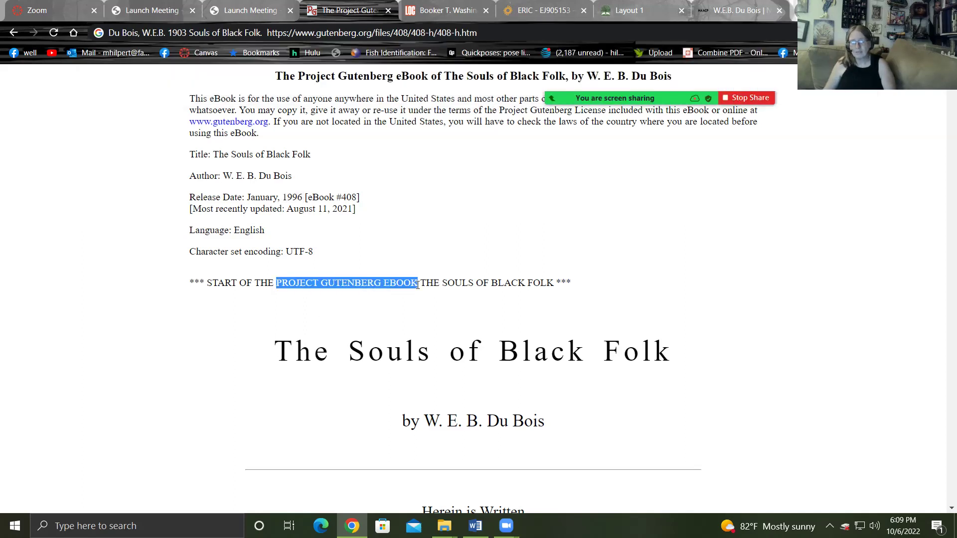
pyautogui.click(257, 80)
pyautogui.moveTo(322, 77); pyautogui.dragTo(567, 75)
pyautogui.hotkey('ctrl', 'c')
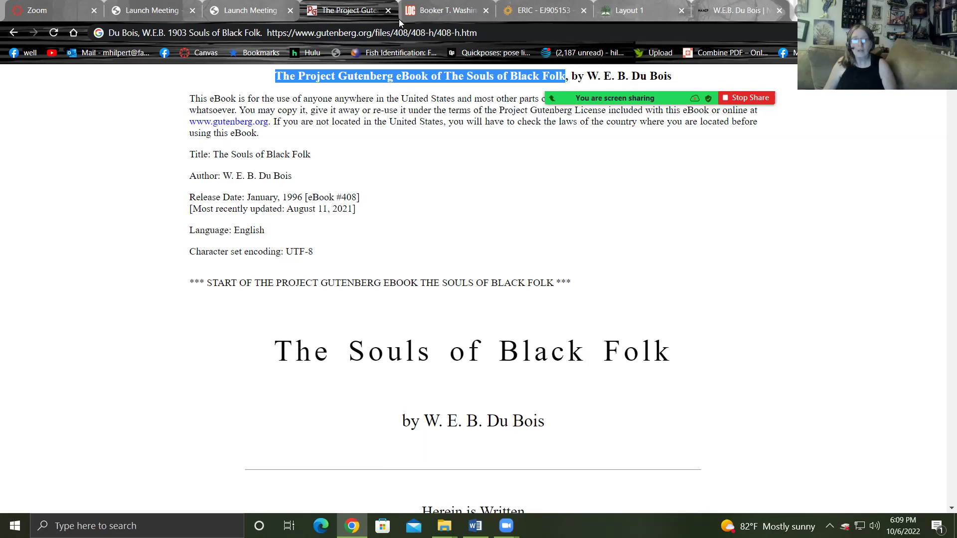
pyautogui.click(269, 35)
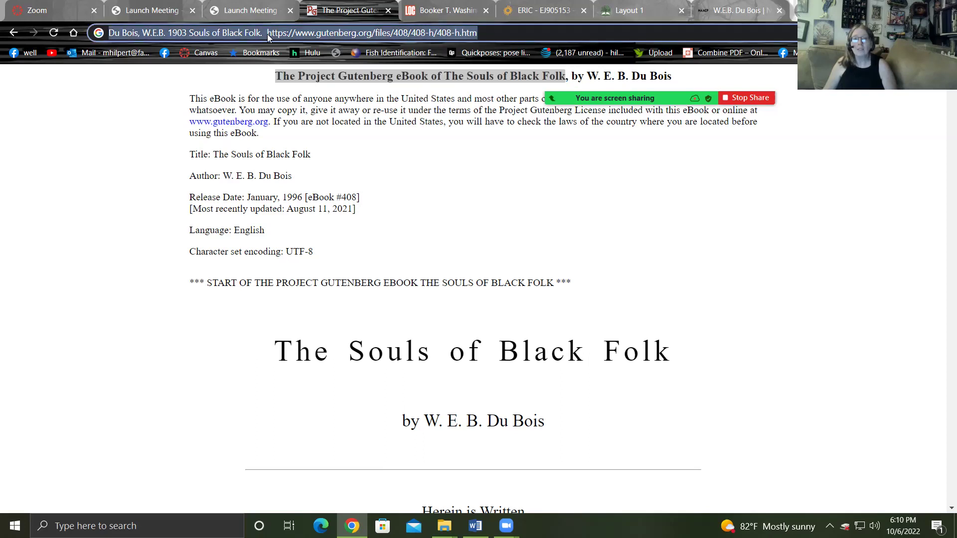
pyautogui.click(269, 35)
pyautogui.hotkey('ctrl', 'v')
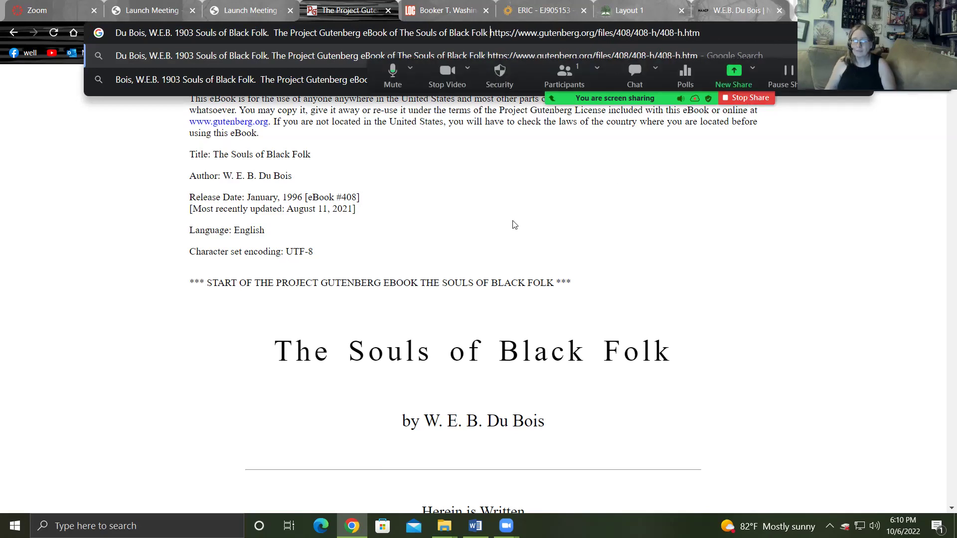
# Step: Add Last updaated Aug 11, 2021. to the drafted citation, between the eBook title and the web address
pyautogui.write('p')
pyautogui.press('BackSpace')
pyautogui.write('Last upda')
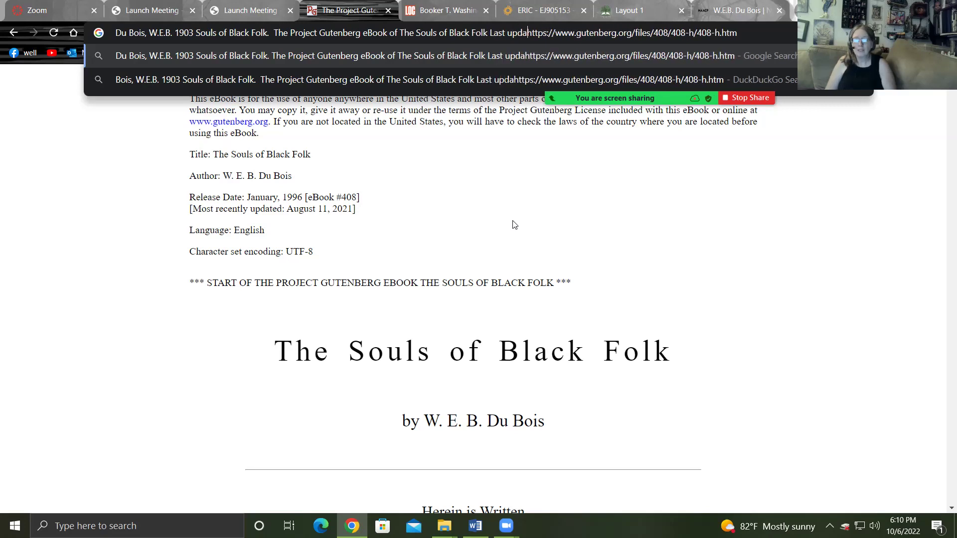
pyautogui.write('ated Aug 11')
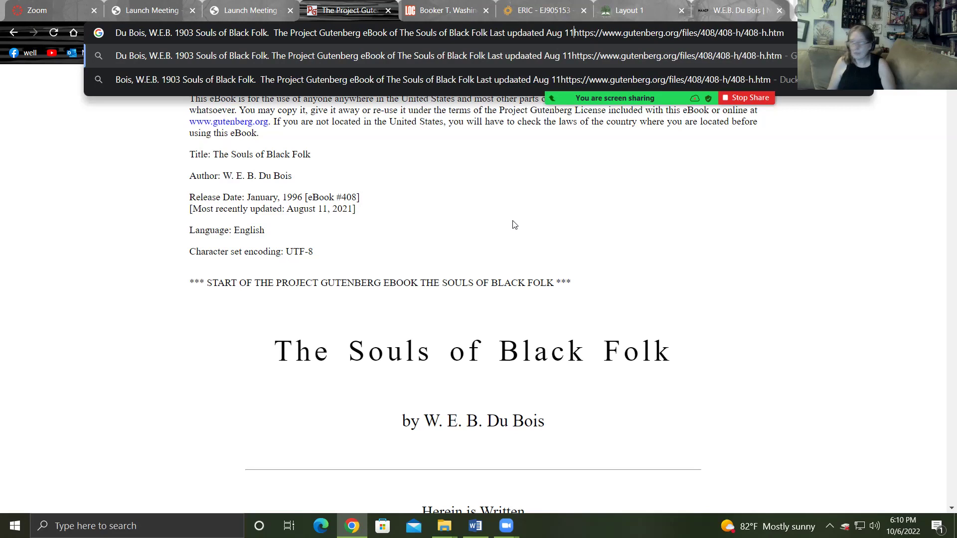
pyautogui.write(', 202')
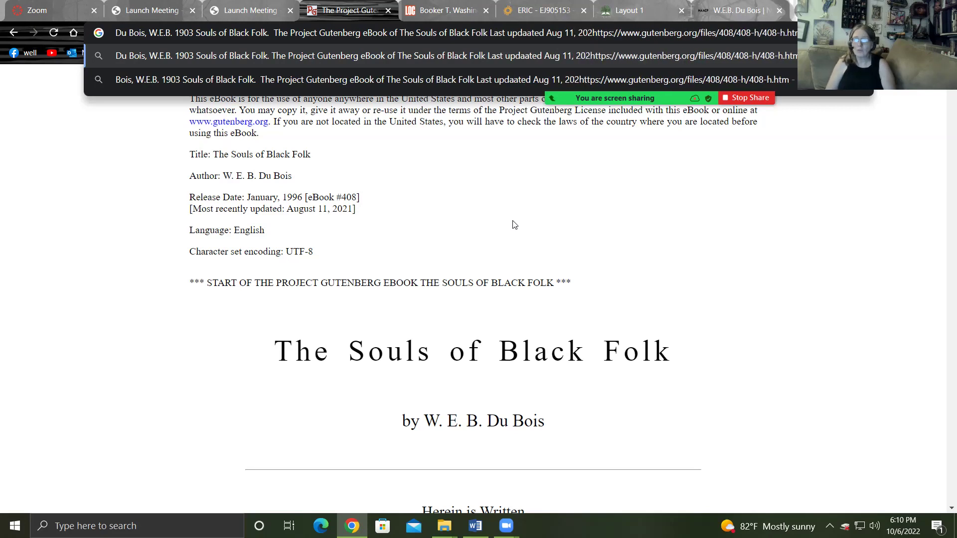
pyautogui.write('1.')
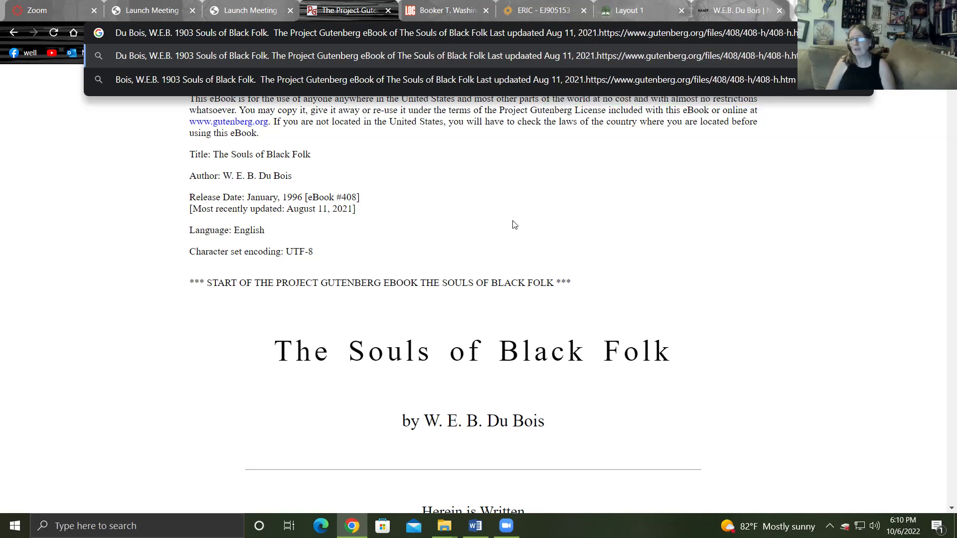
# Step: Move the drafted Du Bois citation into Word's Works Cited list above the NAACP entry, followed by a blank line and ended with a period
pyautogui.hotkey('ctrl', 'a')
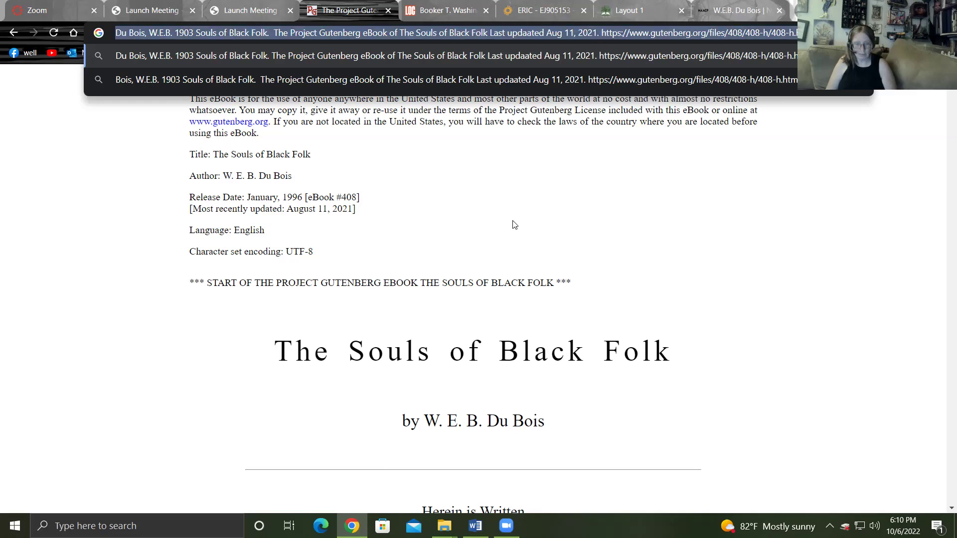
pyautogui.hotkey('ctrl', 'x')
pyautogui.press('Escape')
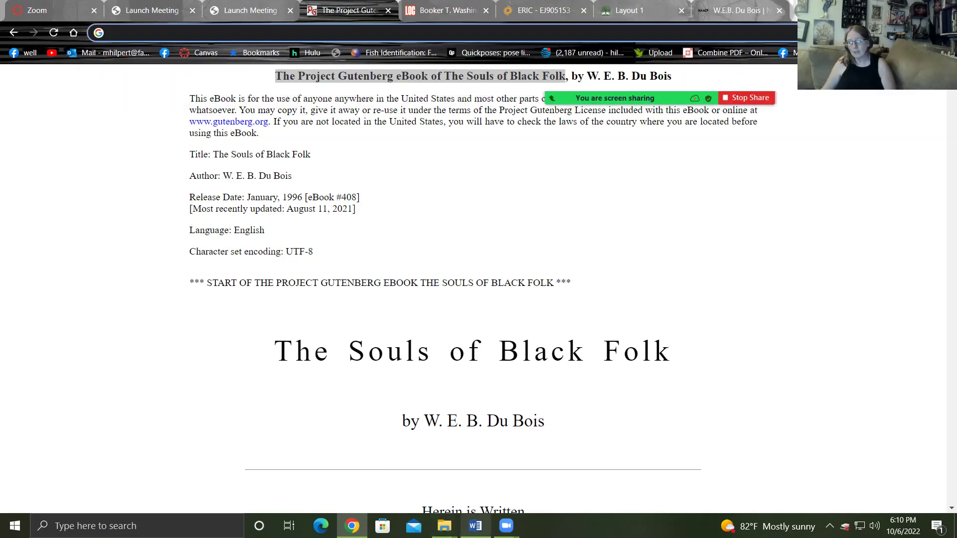
pyautogui.hotkey('alt', 'Tab')
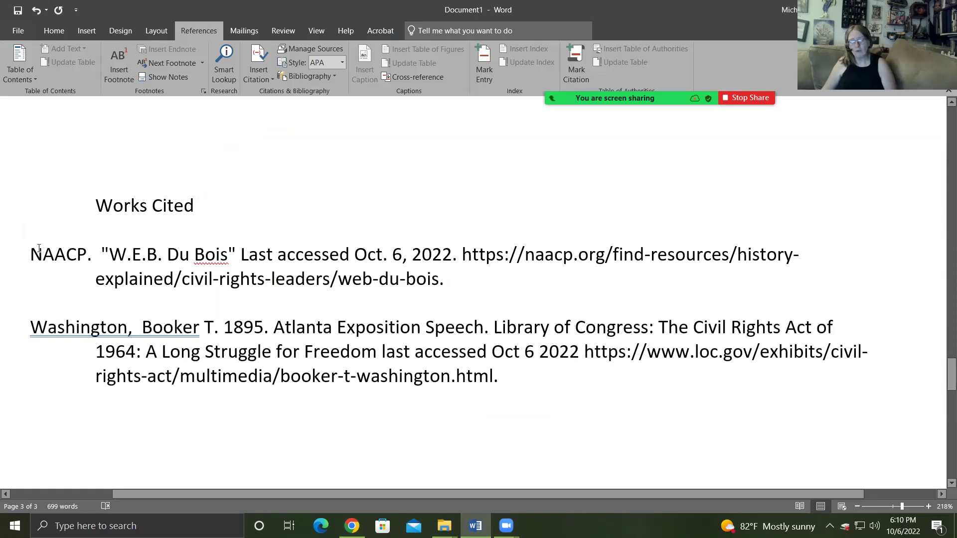
pyautogui.click(23, 256)
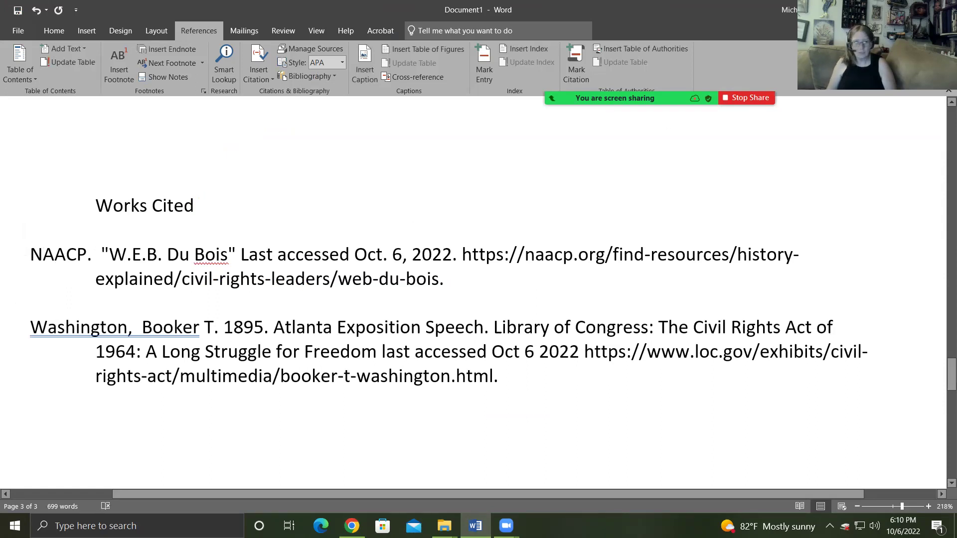
pyautogui.press('Return')
pyautogui.press('Up')
pyautogui.hotkey('ctrl', 'v')
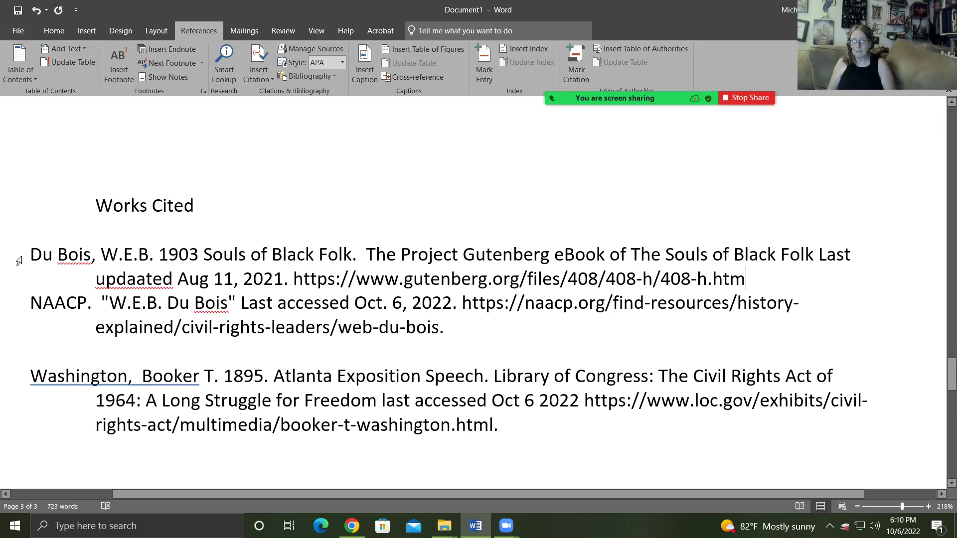
pyautogui.press('Return')
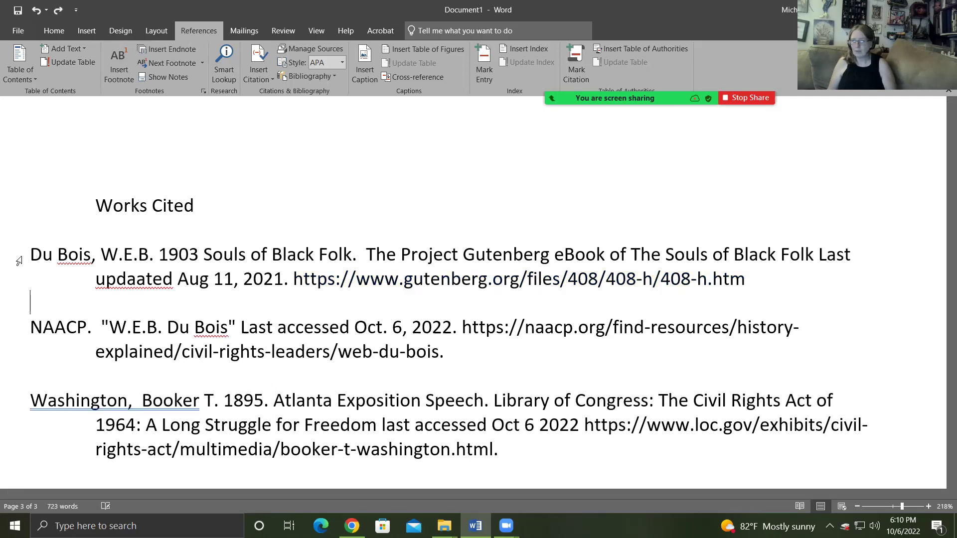
pyautogui.write('.')
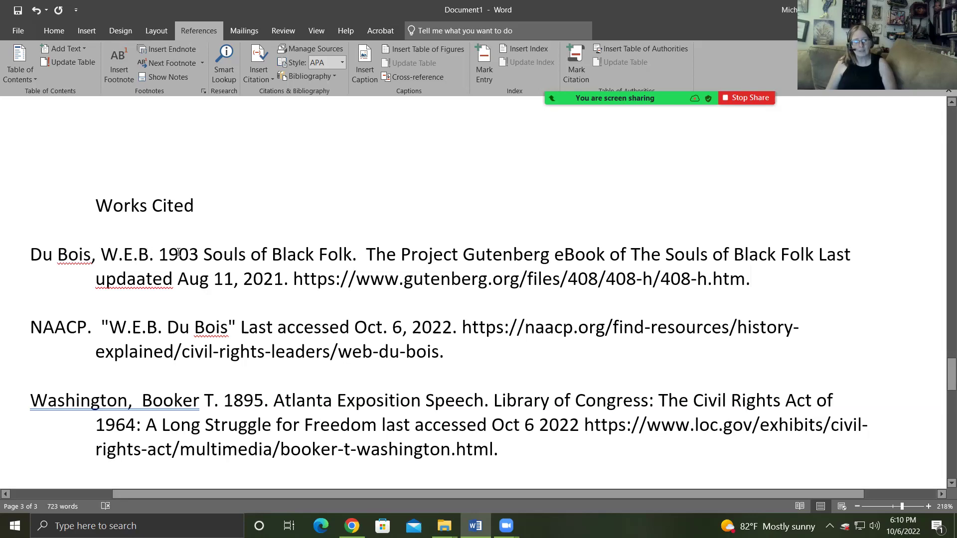
pyautogui.click(198, 253)
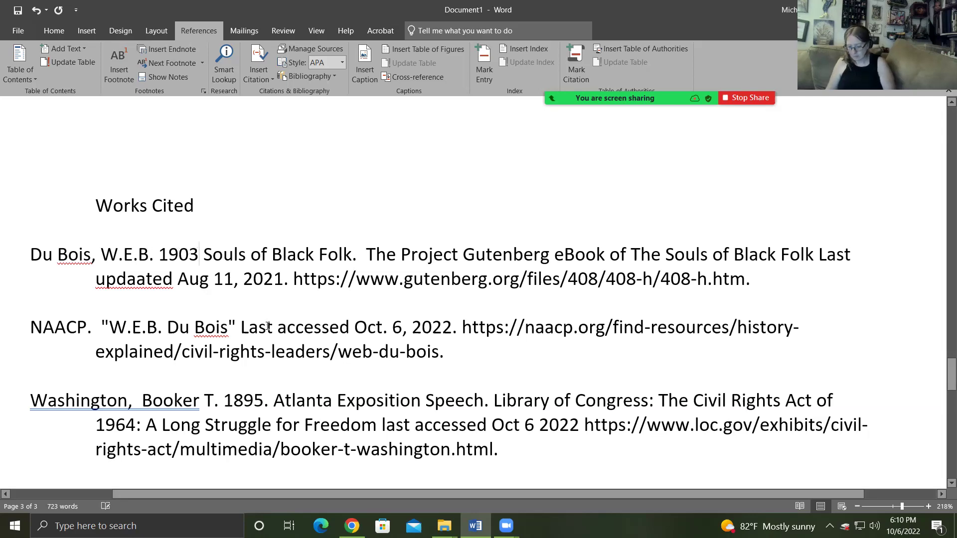
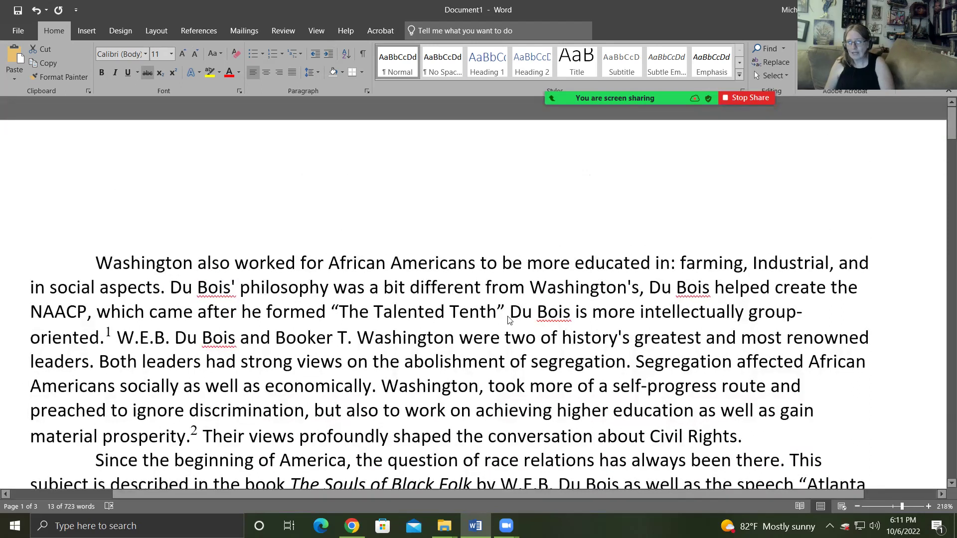
pyautogui.scroll(-4, 612, 345)
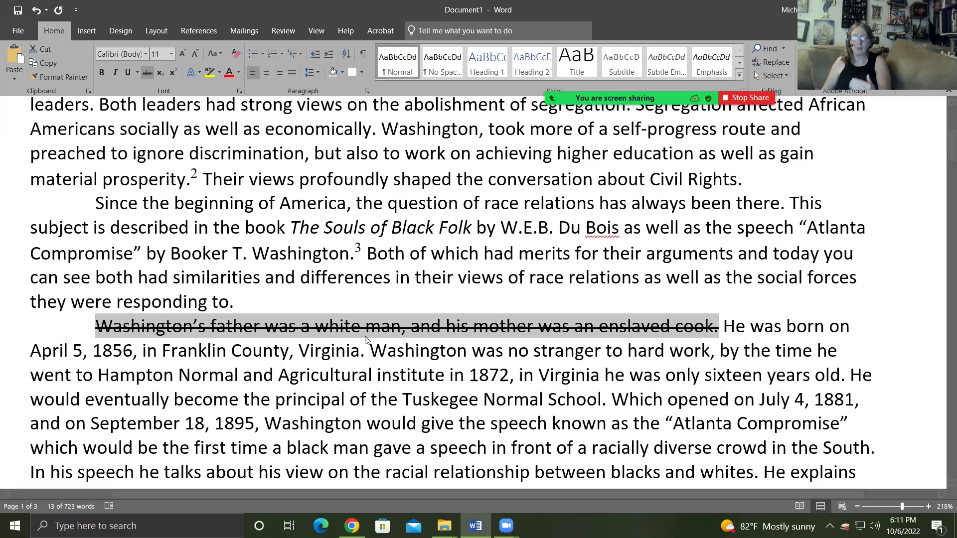
pyautogui.scroll(-3, 555, 374)
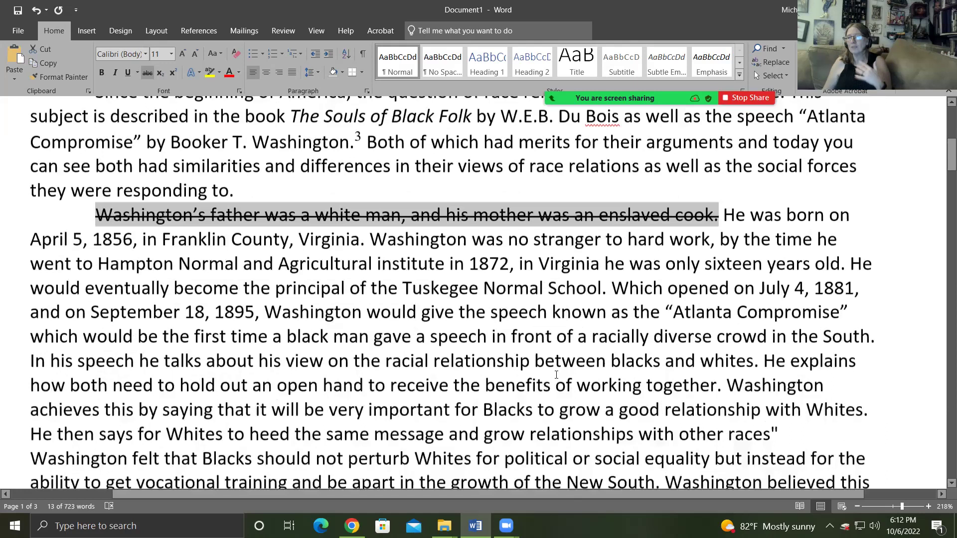
pyautogui.scroll(3, 686, 388)
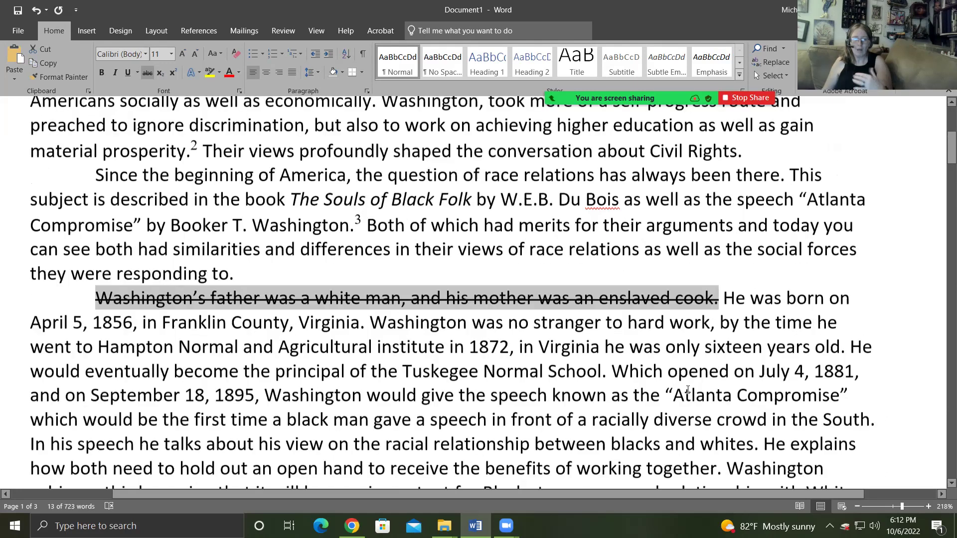
pyautogui.scroll(-2, 682, 377)
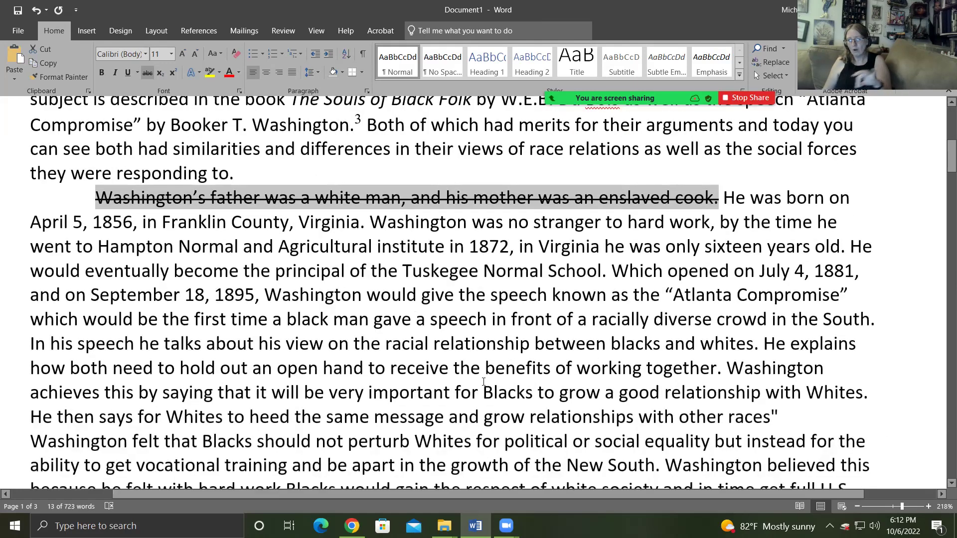
# Step: Capitalize the word Blacks in the essay's phrase about the racial relationship between Blacks and whites
pyautogui.click(624, 347)
pyautogui.press('BackSpace')
pyautogui.write('B')
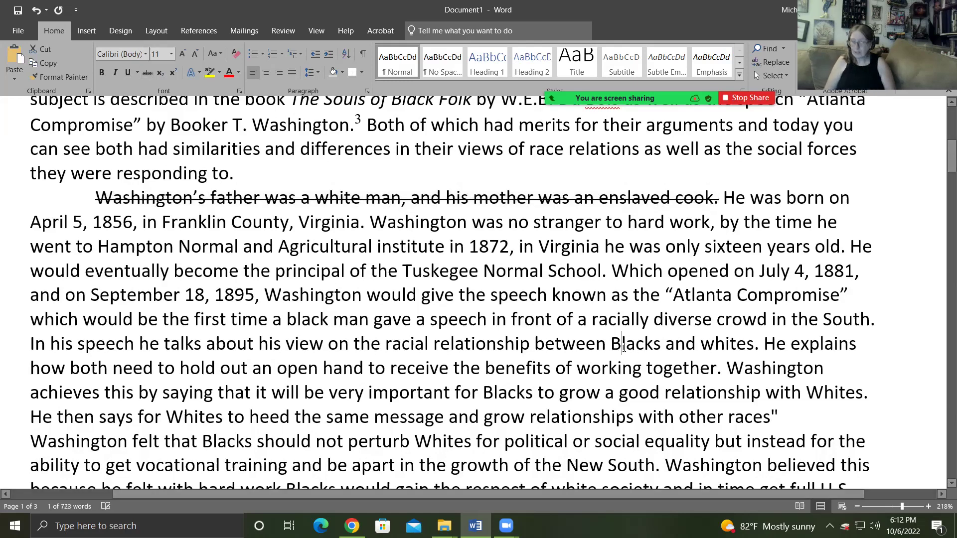
# Step: Review the essay's text and its three footnotes, and examine the Forethought in the Gutenberg edition in Chrome
pyautogui.scroll(1, 625, 349)
pyautogui.scroll(4, 626, 349)
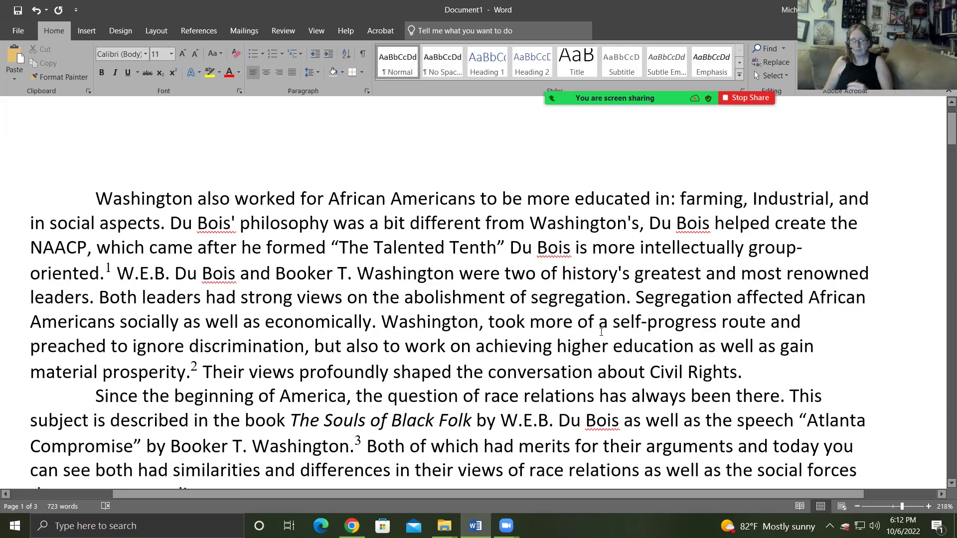
pyautogui.scroll(-15, 602, 331)
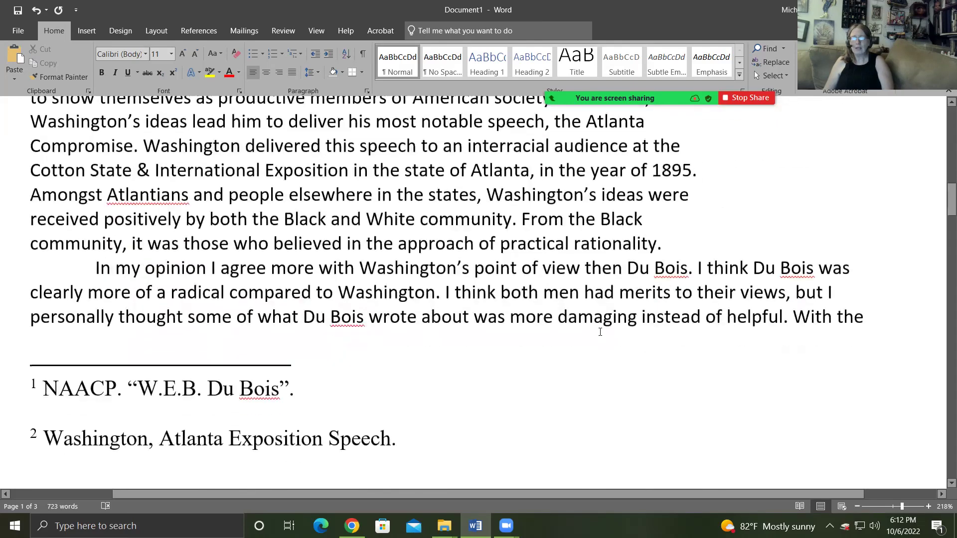
pyautogui.scroll(3, 544, 338)
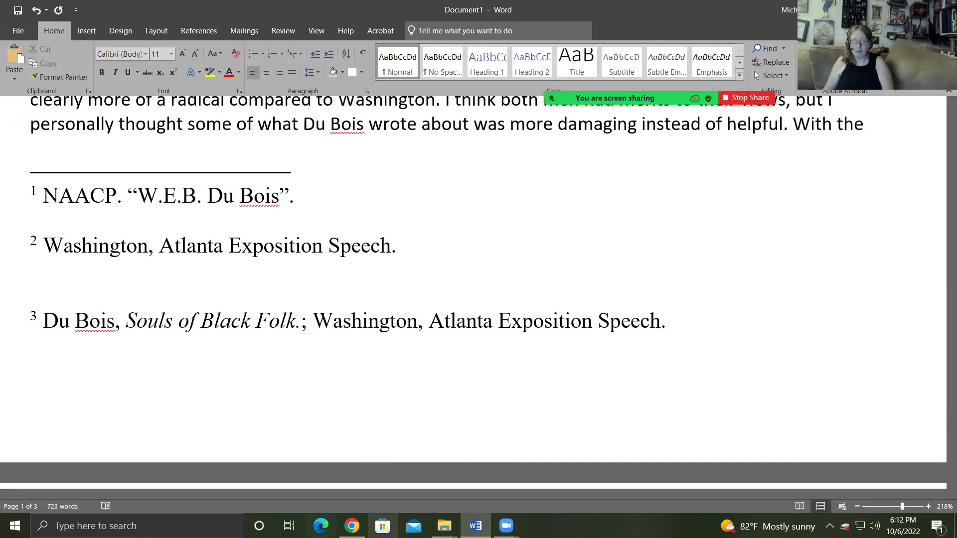
pyautogui.click(352, 526)
pyautogui.scroll(-8, 546, 361)
pyautogui.scroll(-6, 546, 360)
pyautogui.scroll(4, 546, 361)
pyautogui.scroll(-1, 450, 374)
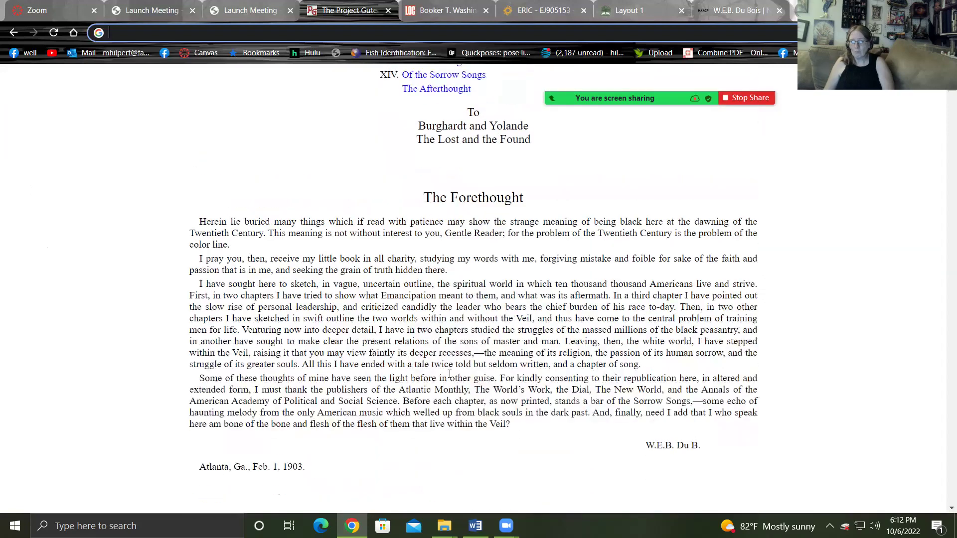
pyautogui.scroll(-2, 450, 374)
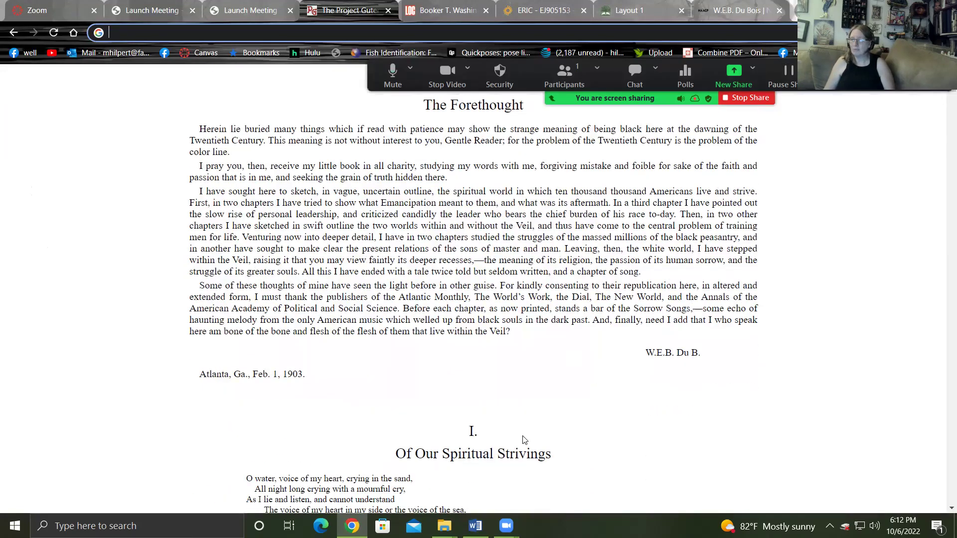
# Step: Switch to Word, shrink its window, zoom out to 76%, and place it beside the Gutenberg page
pyautogui.click(477, 525)
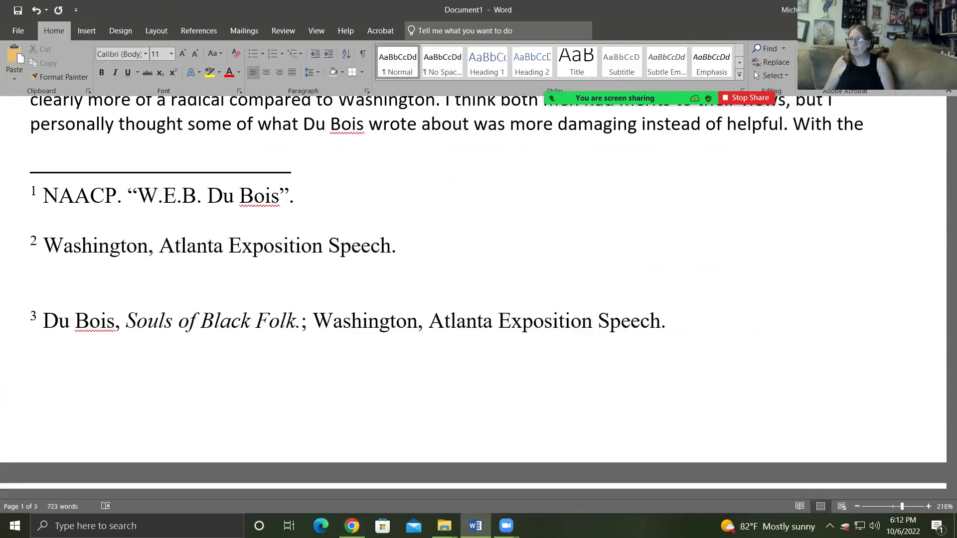
pyautogui.press('super+Down')
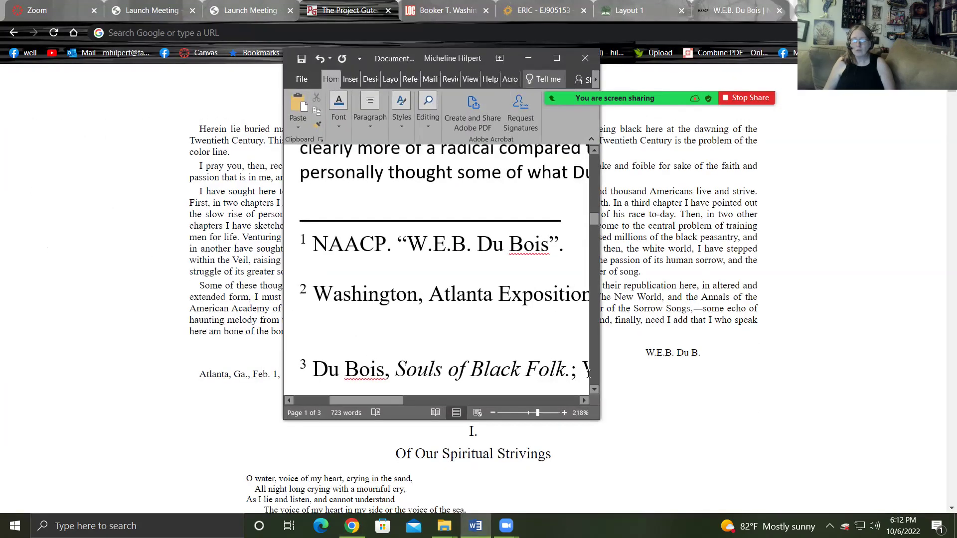
pyautogui.moveTo(530, 414); pyautogui.dragTo(521, 413)
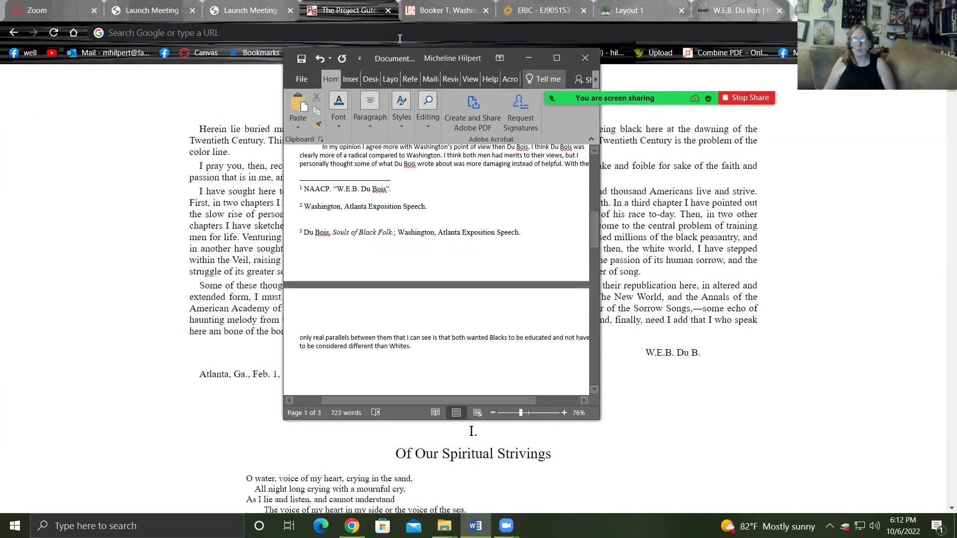
pyautogui.moveTo(402, 58); pyautogui.dragTo(779, 112)
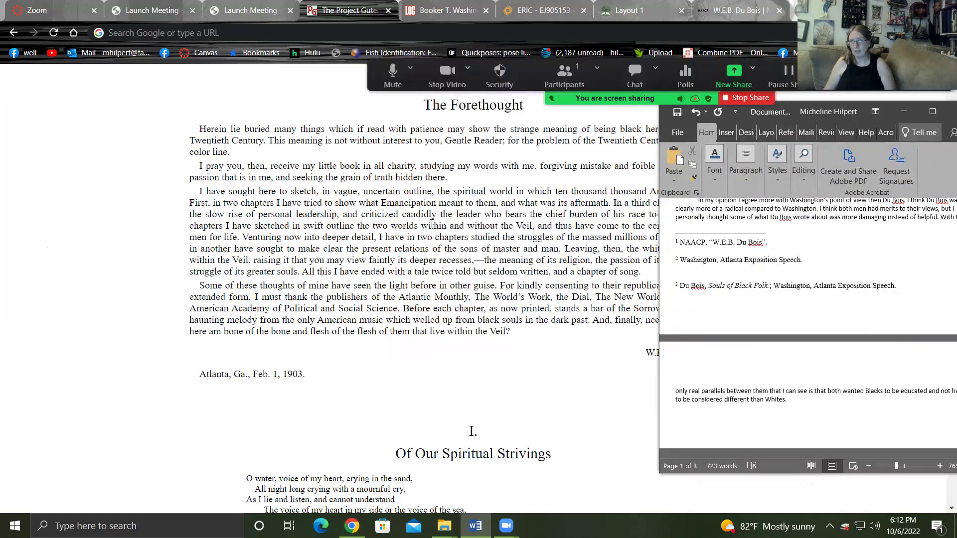
# Step: Try to left-align the essay passage from citizenship through the approach of practical rationality
pyautogui.scroll(1, 438, 272)
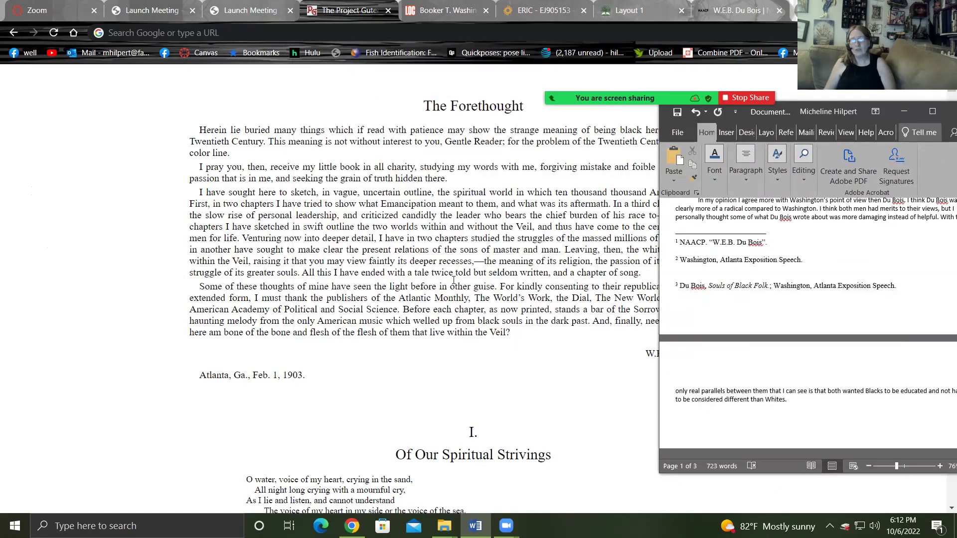
pyautogui.scroll(2, 454, 281)
pyautogui.scroll(6, 821, 323)
pyautogui.scroll(6, 821, 324)
pyautogui.scroll(2, 722, 308)
pyautogui.scroll(-6, 721, 309)
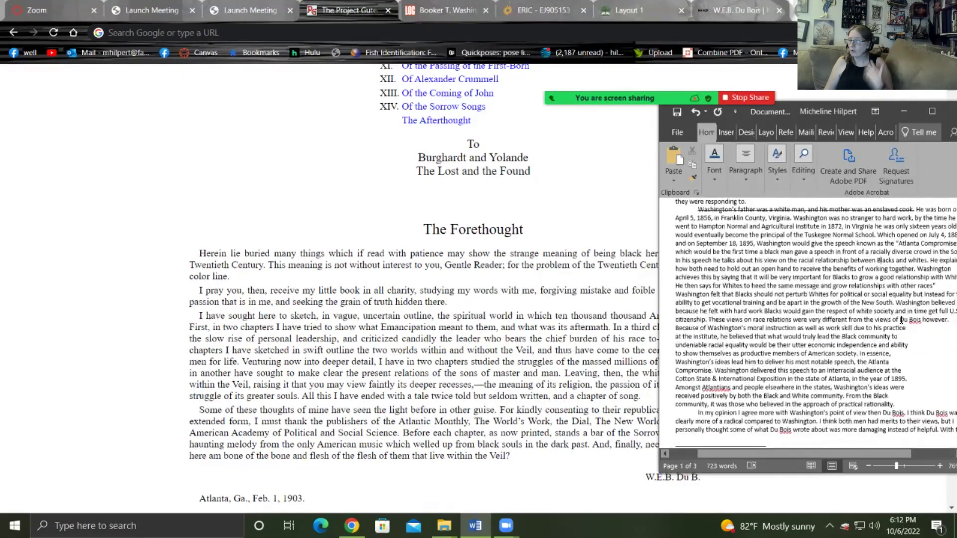
pyautogui.moveTo(898, 405); pyautogui.dragTo(661, 321)
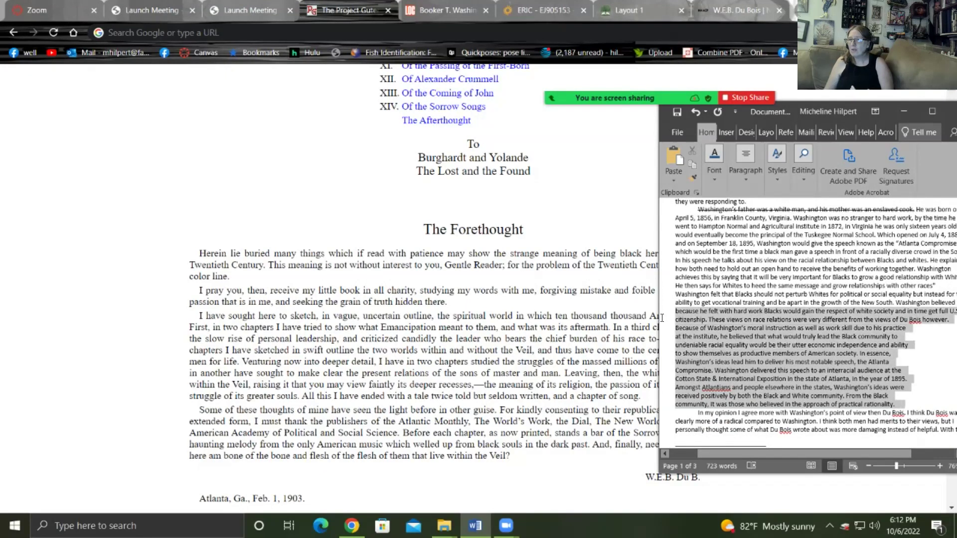
pyautogui.click(746, 185)
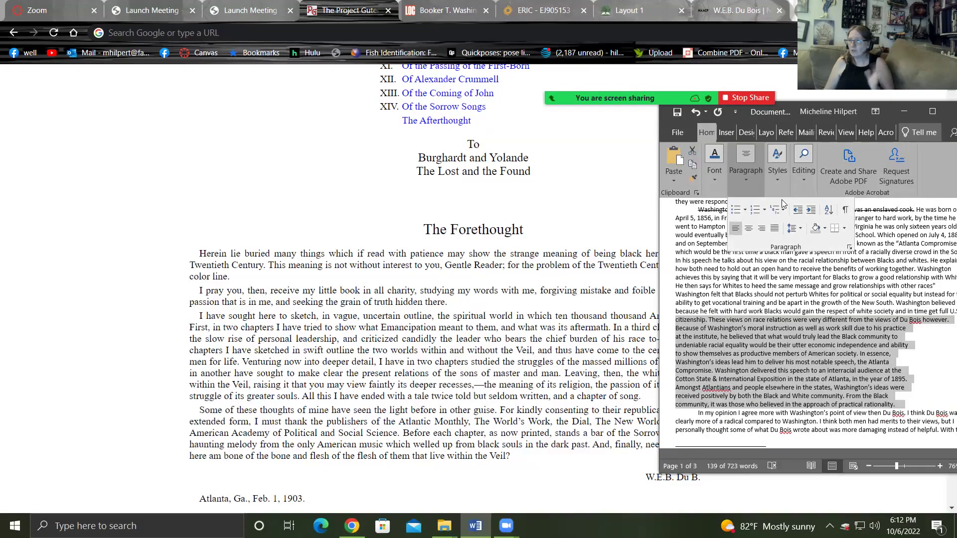
pyautogui.click(735, 231)
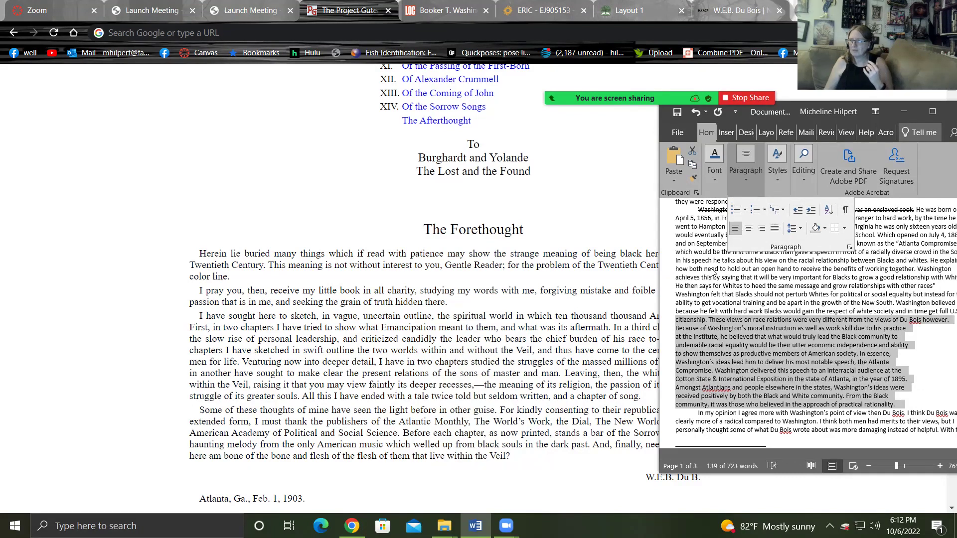
# Step: Find and highlight the phrase but shut out from their world by a vast veil on the Gutenberg page
pyautogui.click(509, 319)
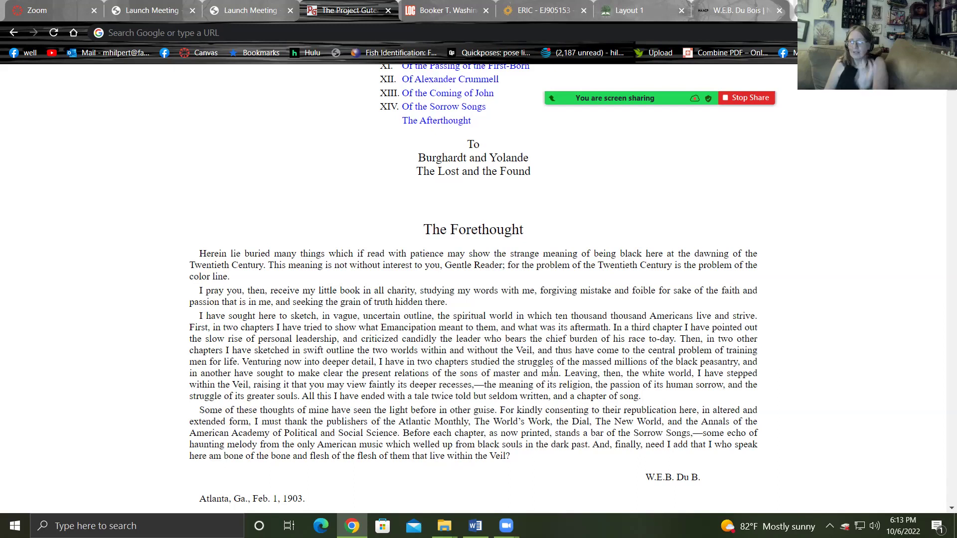
pyautogui.scroll(-1, 552, 372)
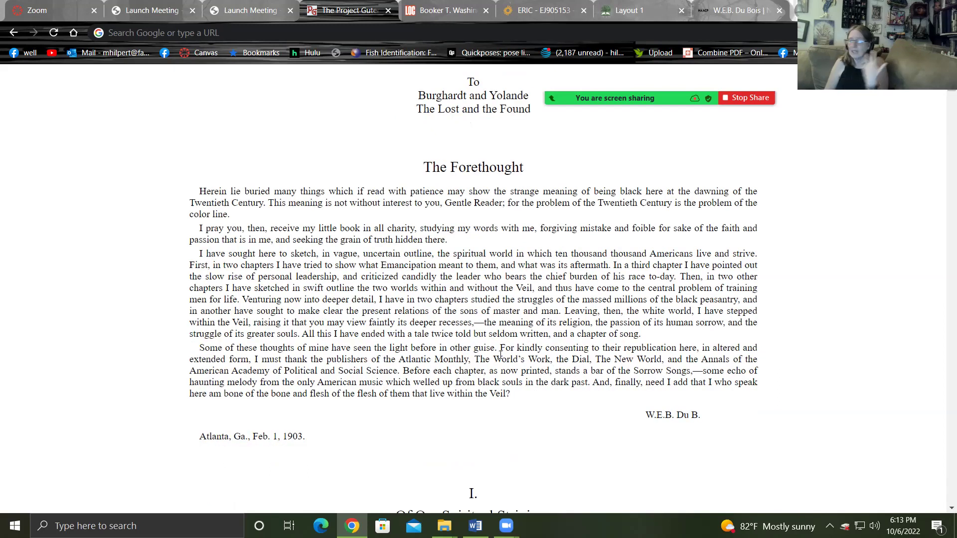
pyautogui.scroll(-10, 501, 355)
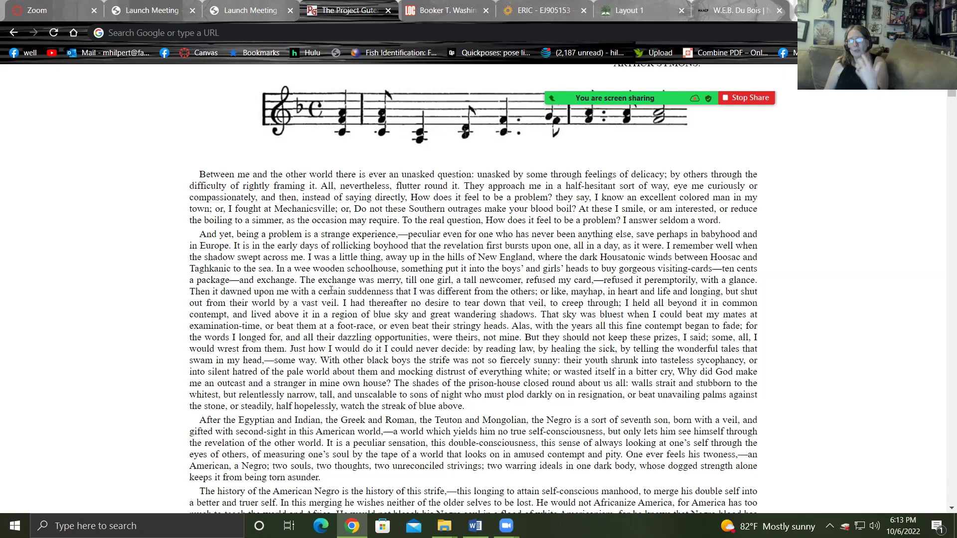
pyautogui.moveTo(343, 302); pyautogui.dragTo(188, 306)
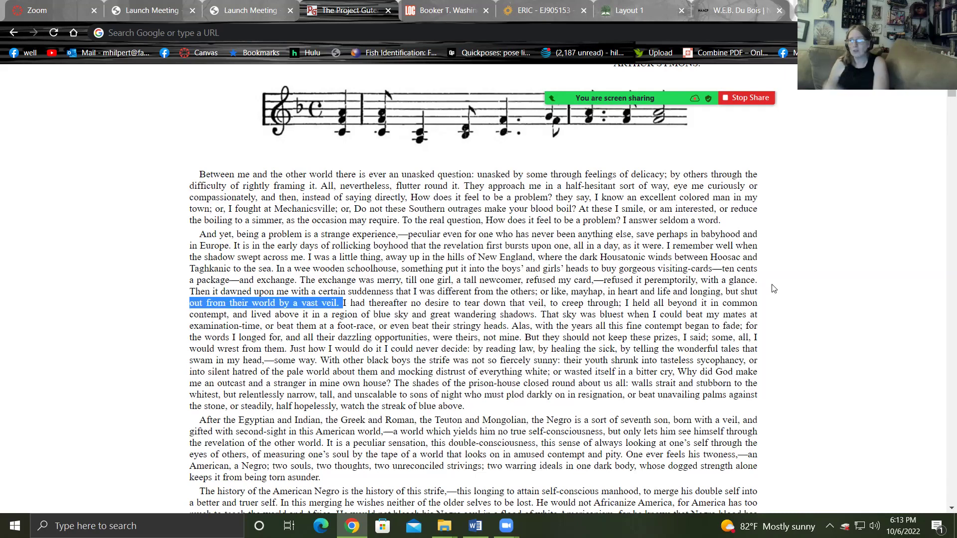
pyautogui.moveTo(724, 293); pyautogui.dragTo(341, 303)
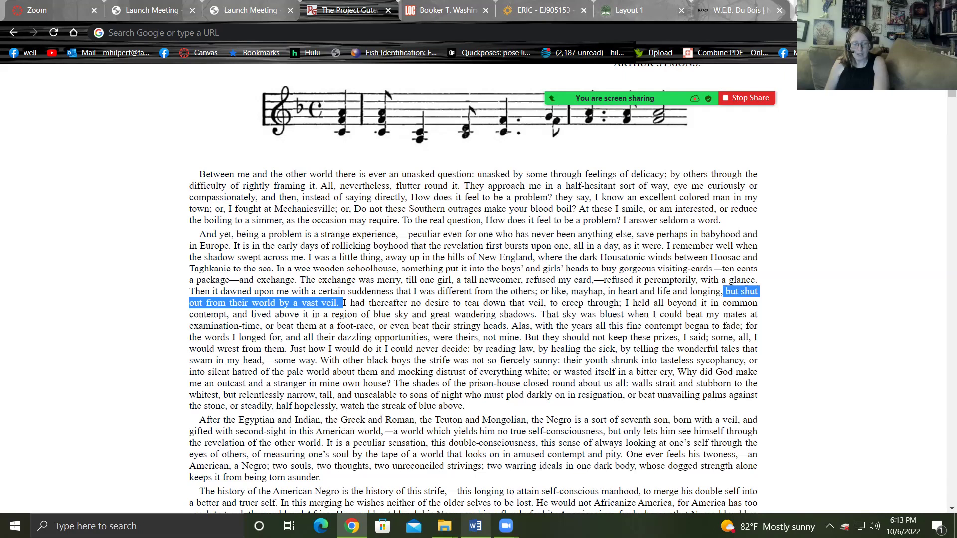
# Step: Search the Word essay for veil and clear the search
pyautogui.click(475, 526)
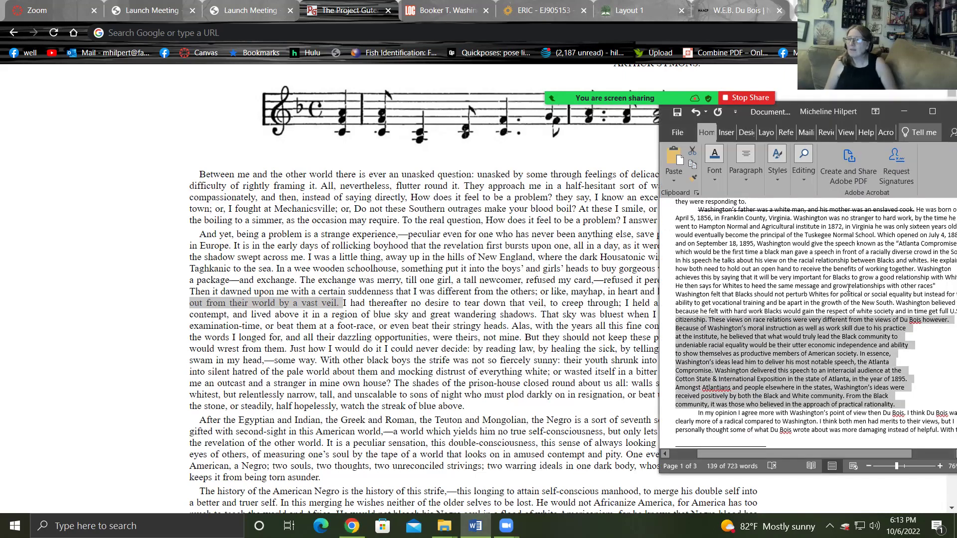
pyautogui.hotkey('ctrl', 'f')
pyautogui.write('vei')
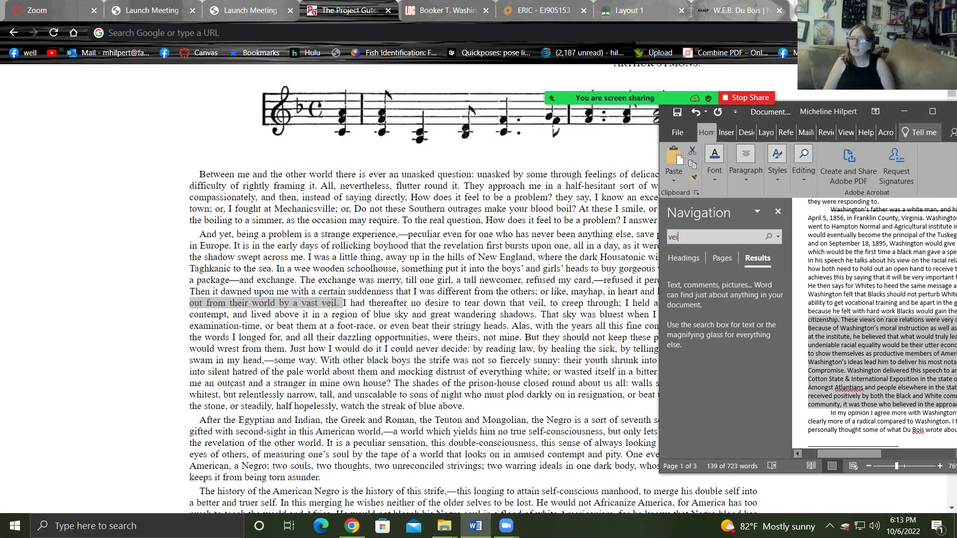
pyautogui.press('BackSpace')
pyautogui.press('BackSpace')
pyautogui.write('eil')
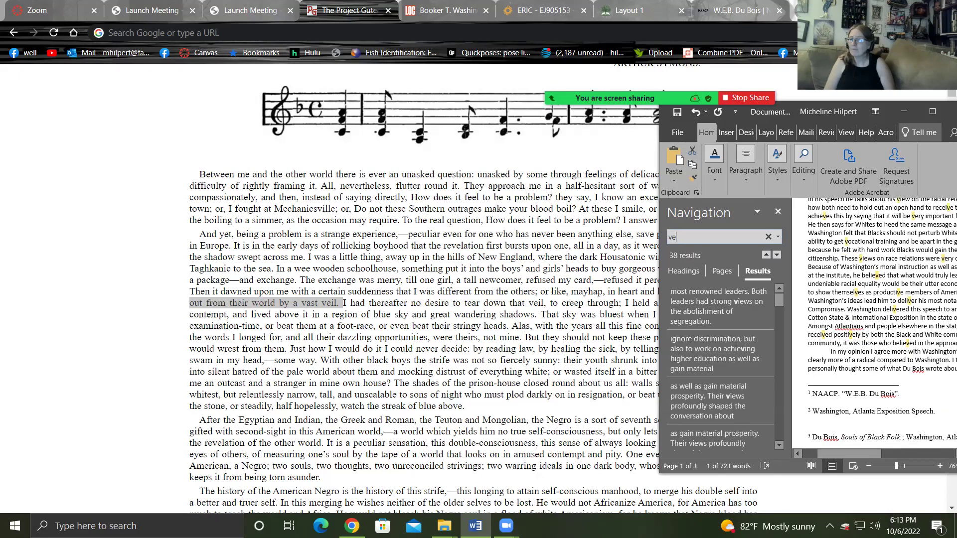
pyautogui.click(768, 237)
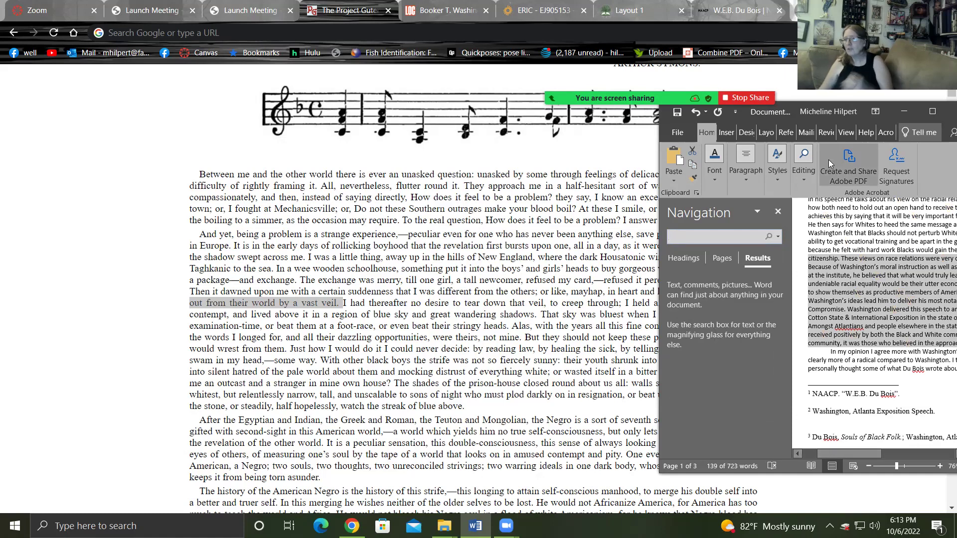
# Step: Highlight the Gutenberg sentence about being different from the others and shut out by a vast veil for reading, and clear the highlight
pyautogui.click(277, 309)
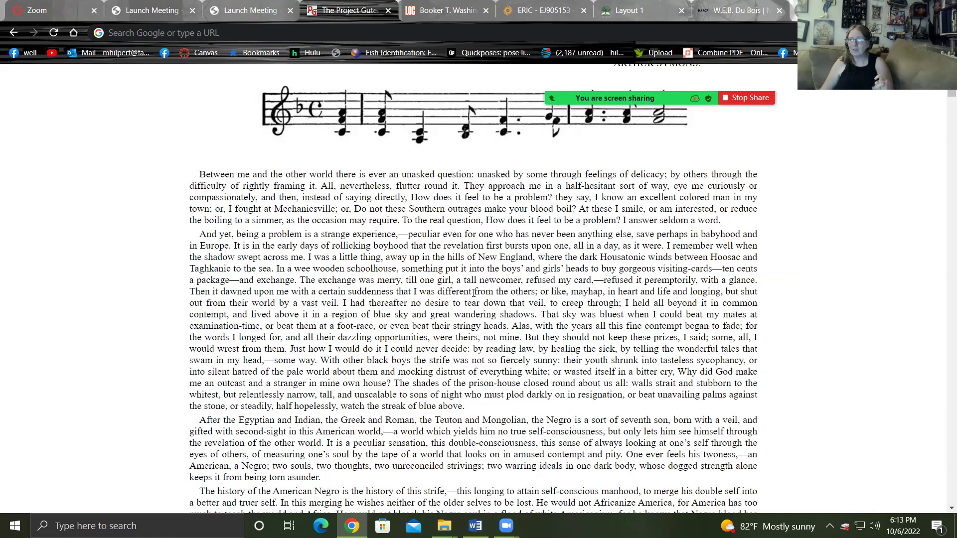
pyautogui.moveTo(201, 293); pyautogui.dragTo(344, 304)
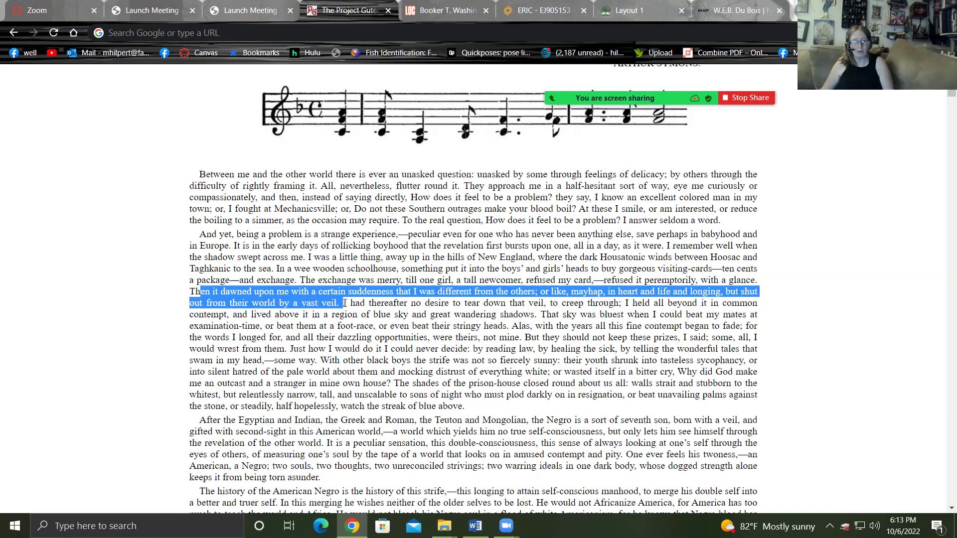
pyautogui.click(475, 298)
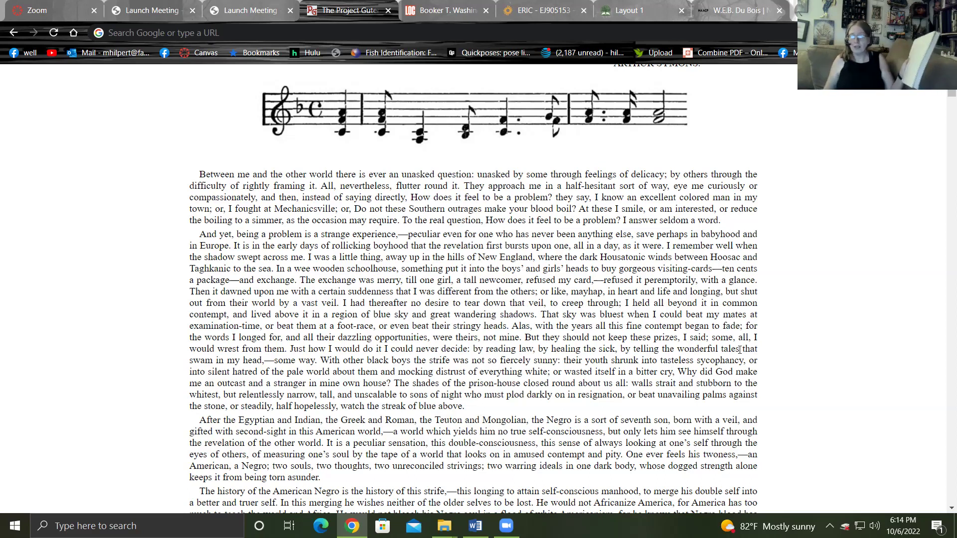
# Step: Switch back to Word, maximize its window, and return to the start of the essay
pyautogui.click(486, 522)
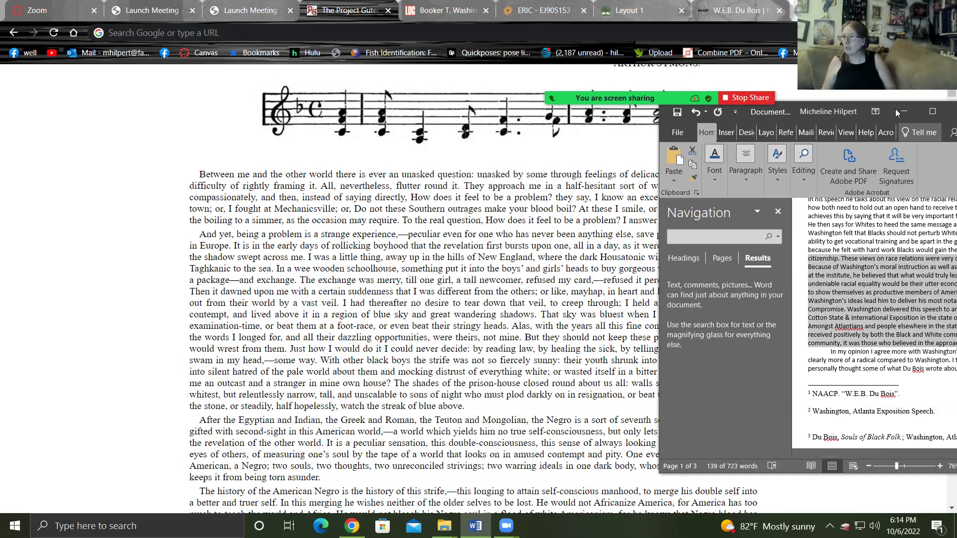
pyautogui.click(875, 111)
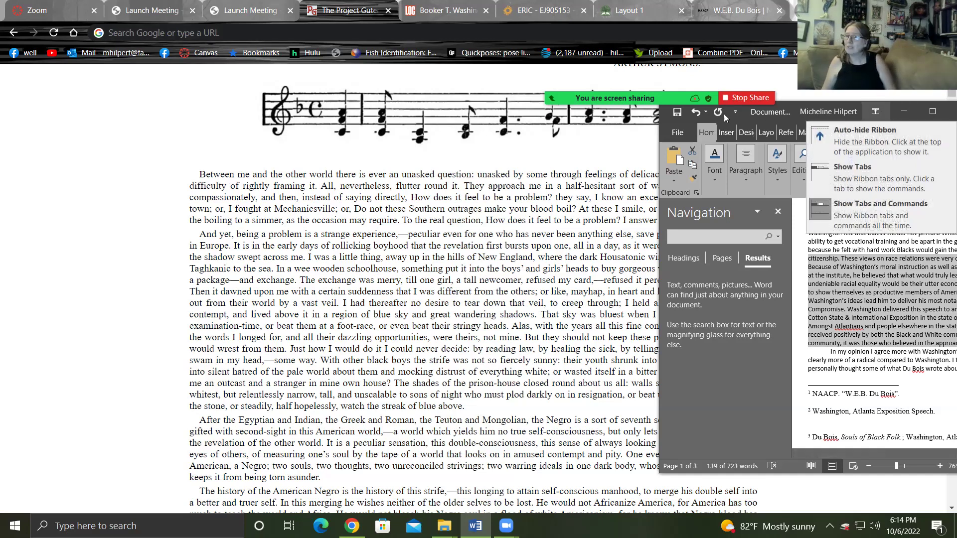
pyautogui.click(814, 111)
pyautogui.moveTo(810, 111); pyautogui.dragTo(349, 1)
pyautogui.scroll(8, 211, 298)
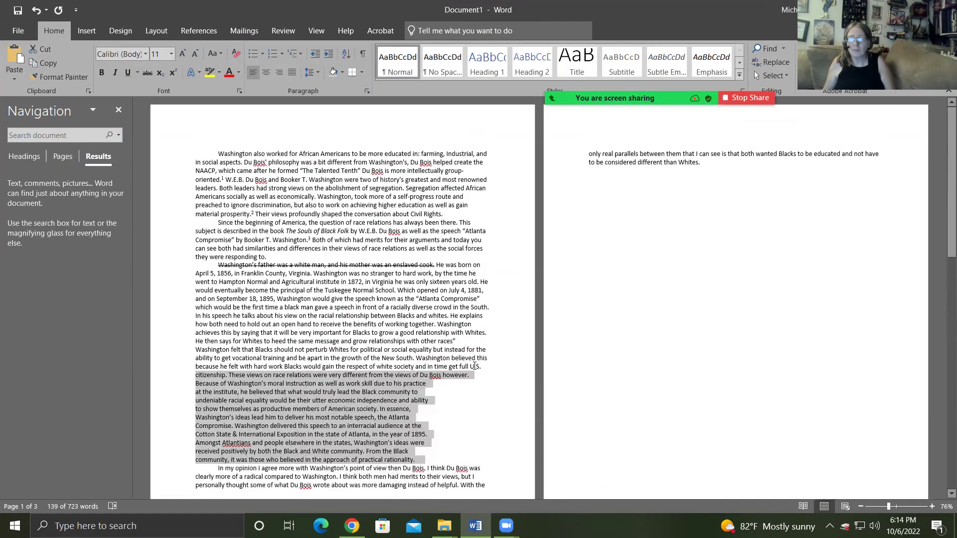
pyautogui.click(485, 368)
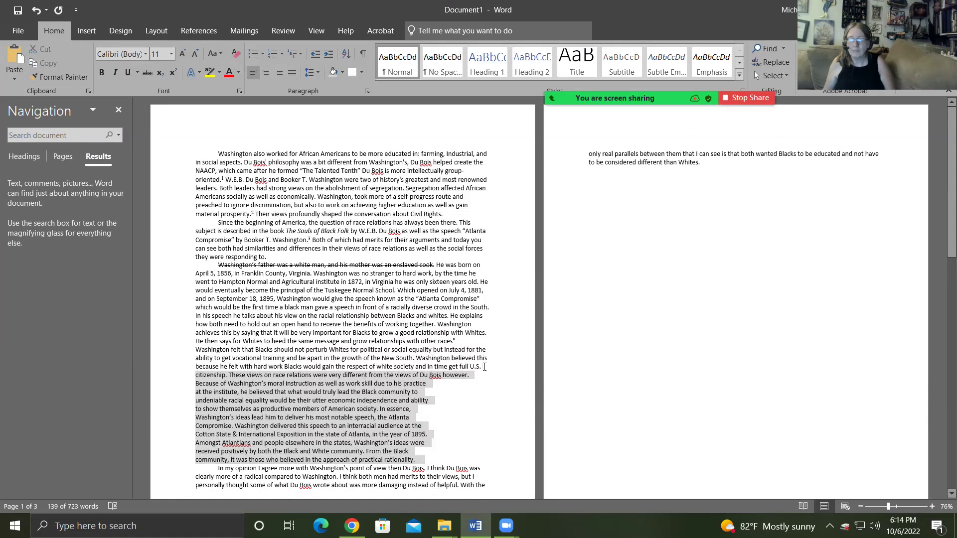
pyautogui.press('Return')
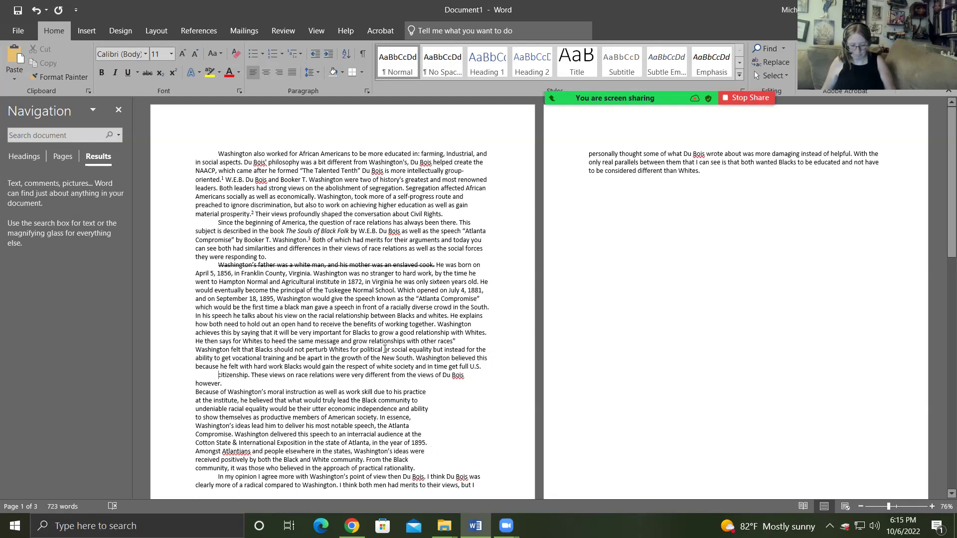
pyautogui.press('BackSpace')
# Step: After "they were responding to." begin a sentence reading "Du Bois felt that he was similar to his schoolmates, but"
pyautogui.click(900, 507)
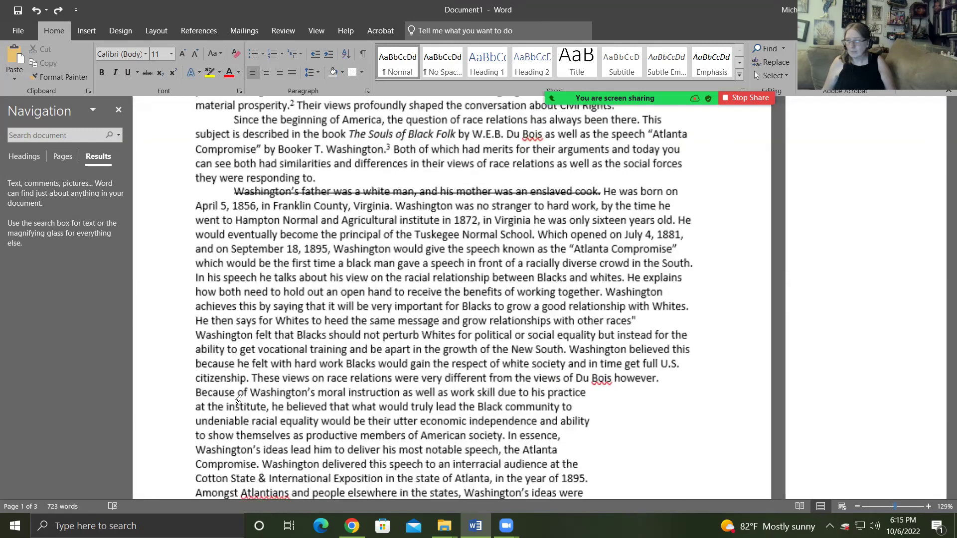
pyautogui.scroll(-2, 519, 194)
pyautogui.scroll(-7, 519, 195)
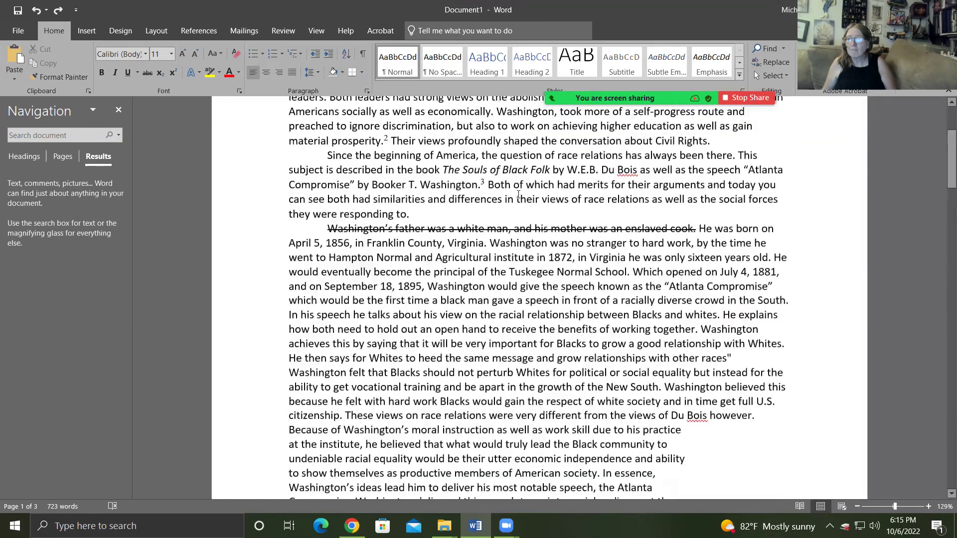
pyautogui.click(464, 215)
pyautogui.write('Du B')
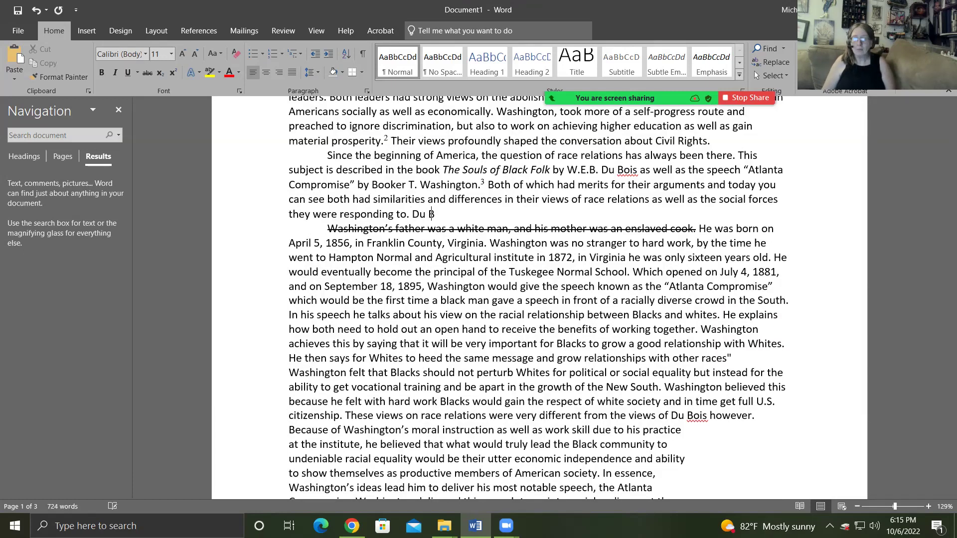
pyautogui.write('ois felt that')
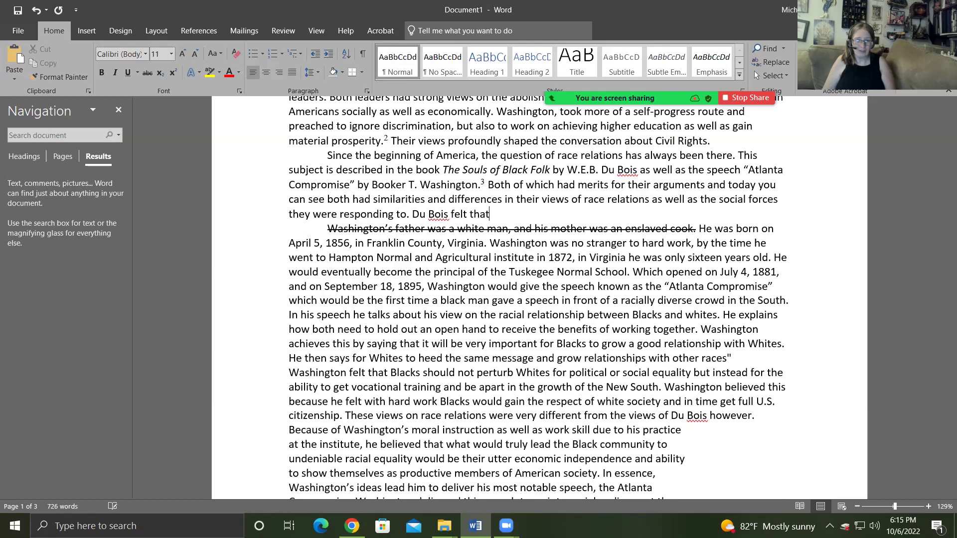
pyautogui.write(' he was similar to hi')
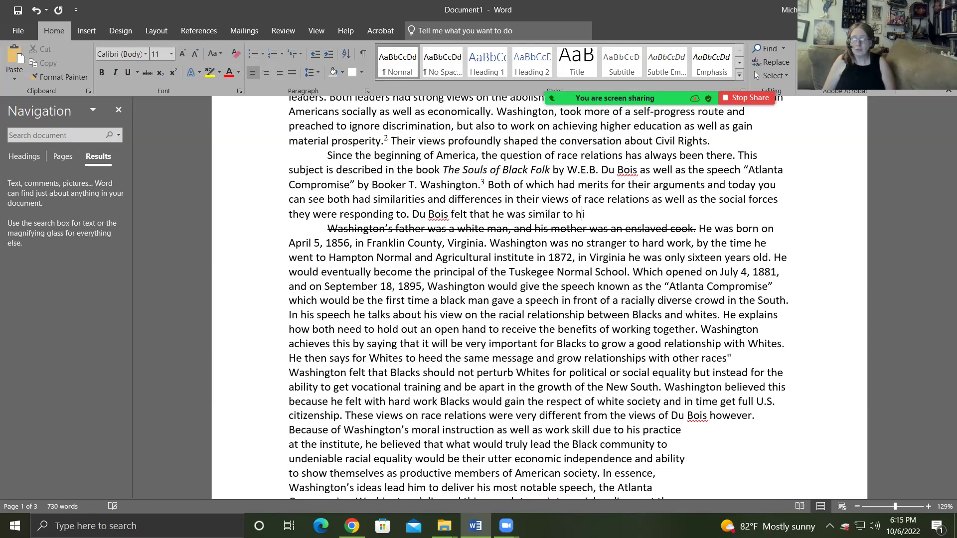
pyautogui.write('s schoolm')
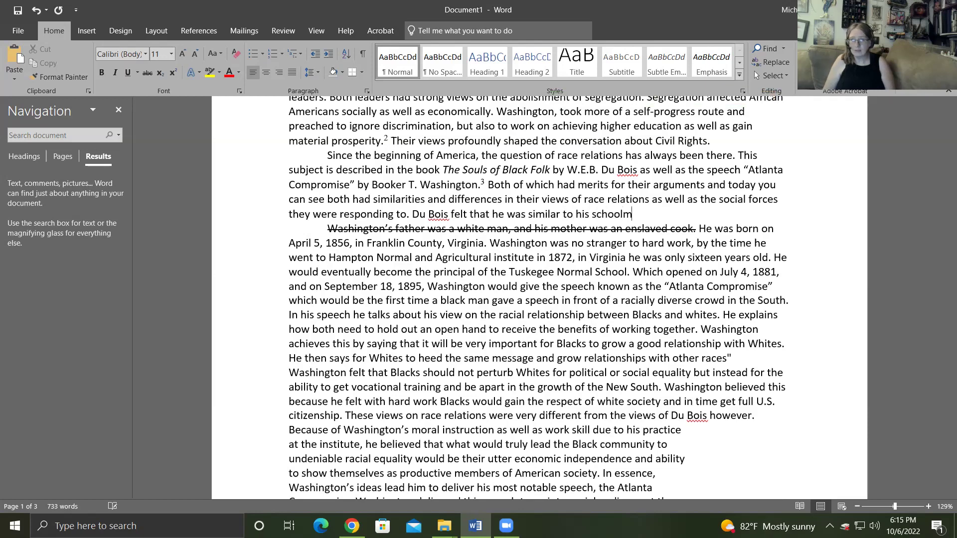
pyautogui.write('ates, but bec')
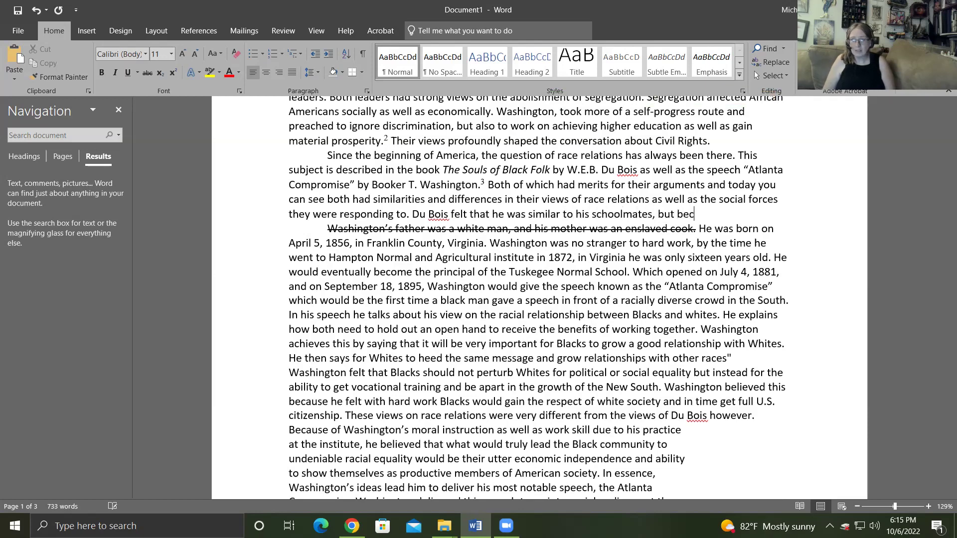
# Step: Continue the Du Bois sentence with "because of circumstances beyond his control he felt separateted from them,"
pyautogui.write('ause of circium')
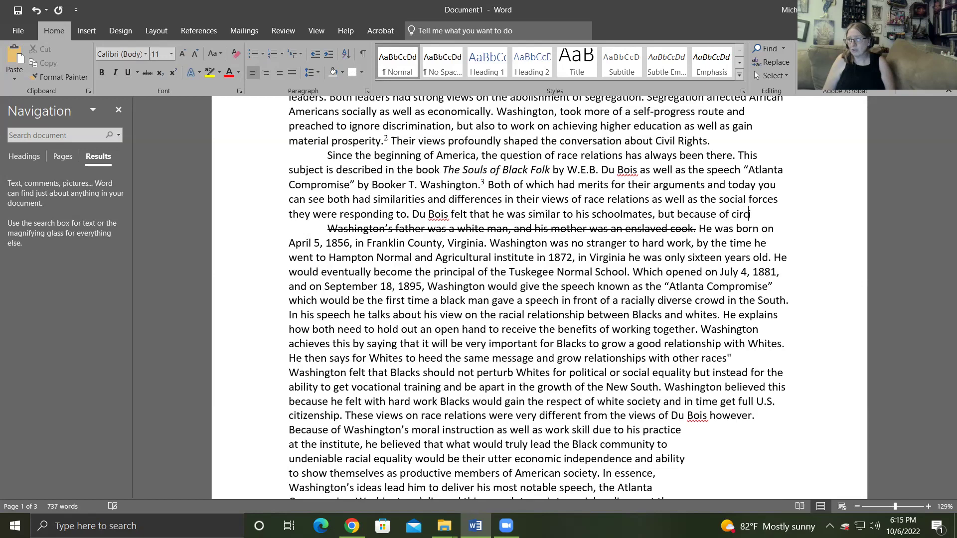
pyautogui.press('BackSpace')
pyautogui.press('BackSpace')
pyautogui.press('BackSpace')
pyautogui.write('umstances be')
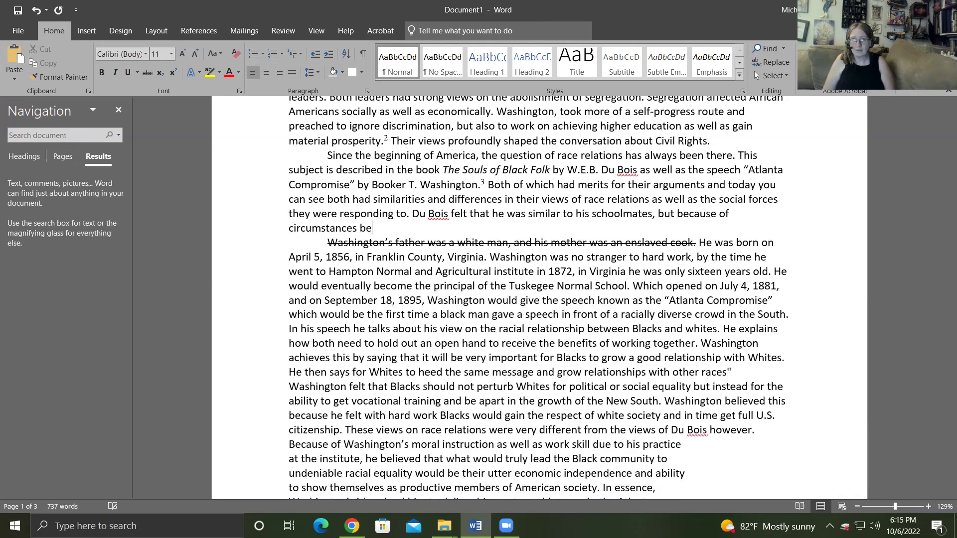
pyautogui.write('yond his con')
pyautogui.press('BackSpace')
pyautogui.press('BackSpace')
pyautogui.write('ontrol he felt separateted from the ')
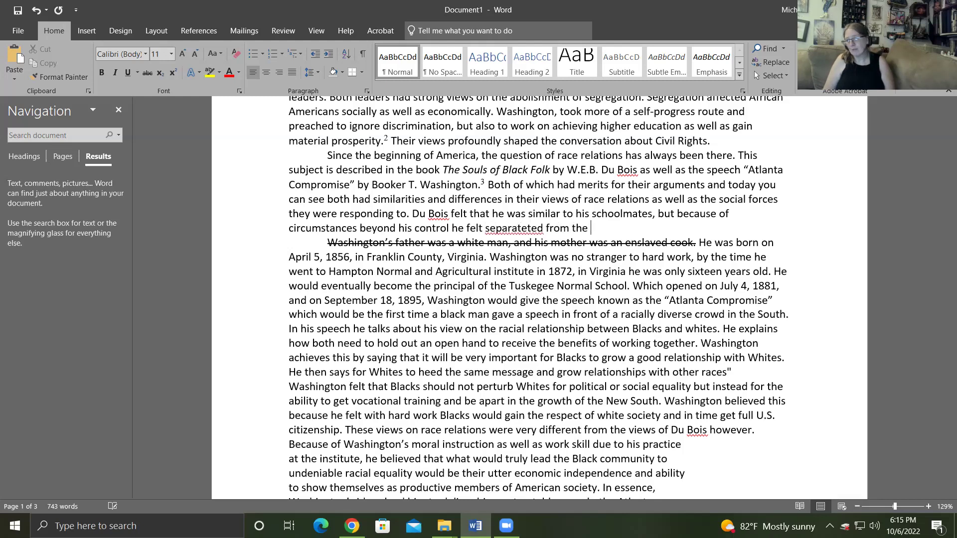
pyautogui.write('m, li')
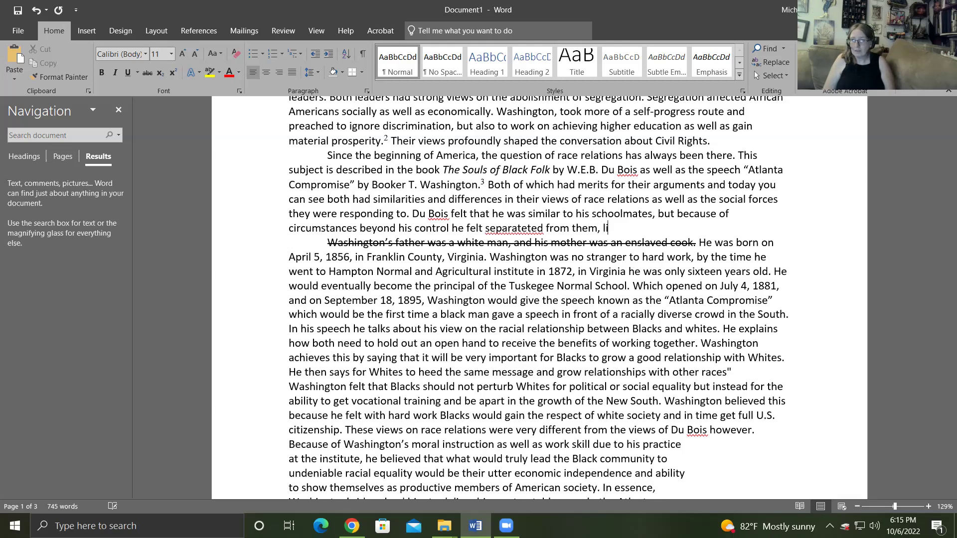
# Step: Add the quoted comparison like their was a "vast veil" at the end of the Du Bois sentence
pyautogui.write('ke their was a')
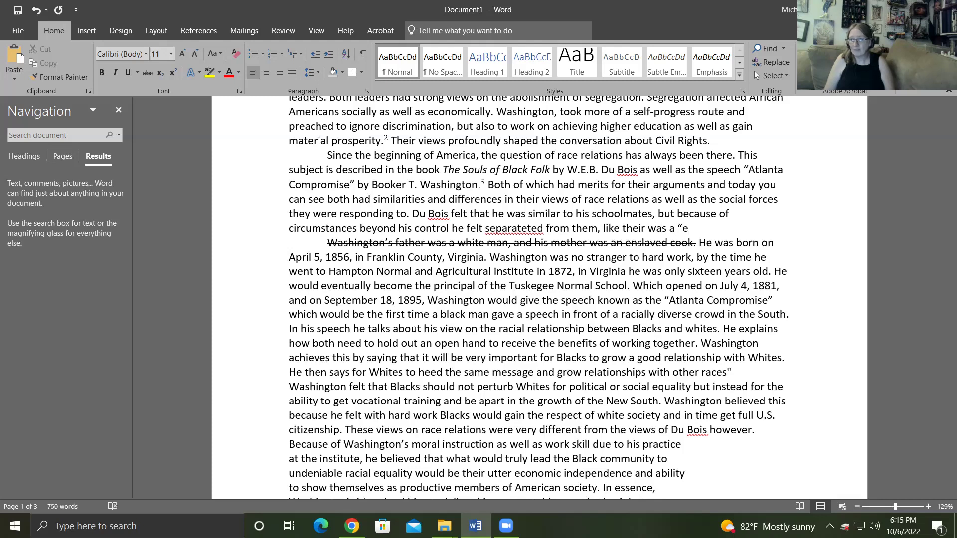
pyautogui.write(' “vas ')
pyautogui.write('t vei')
pyautogui.write('l"')
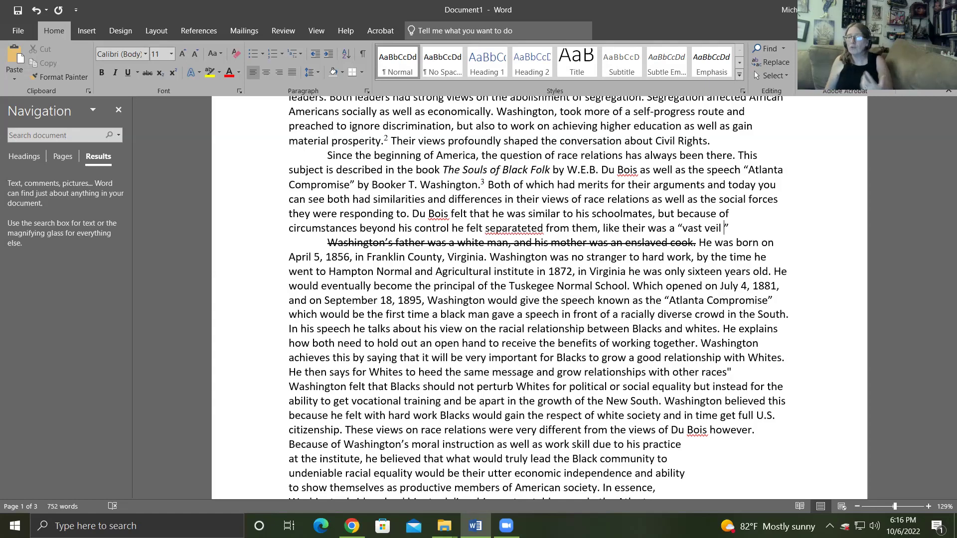
# Step: Correct "separateted" to "separated" and replace the vast veil comparison after "from them" with "socially."
pyautogui.rightClick(523, 228)
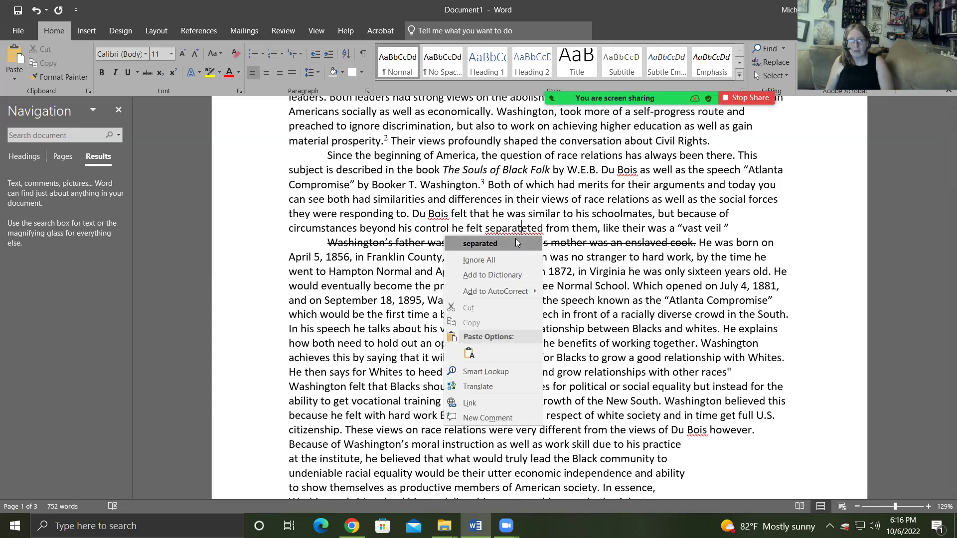
pyautogui.click(549, 242)
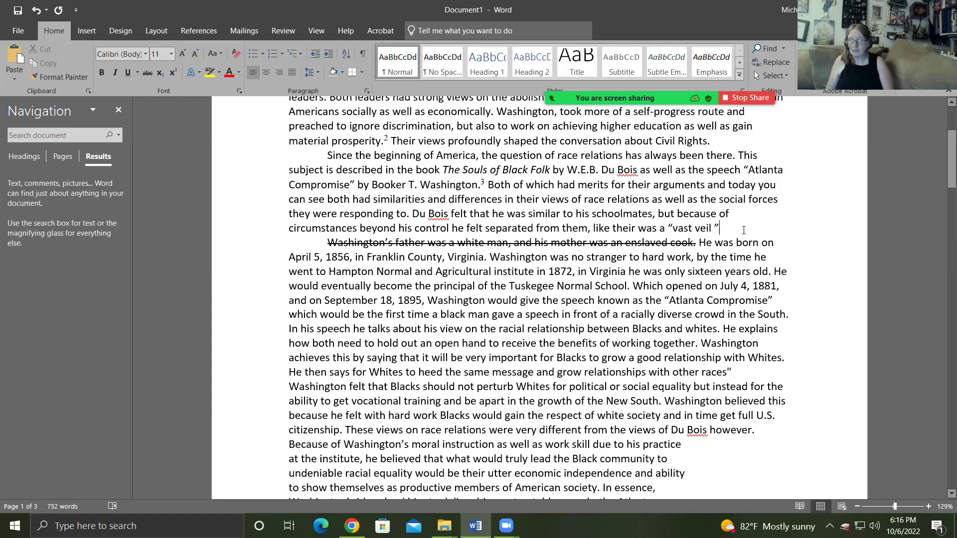
pyautogui.click(721, 231)
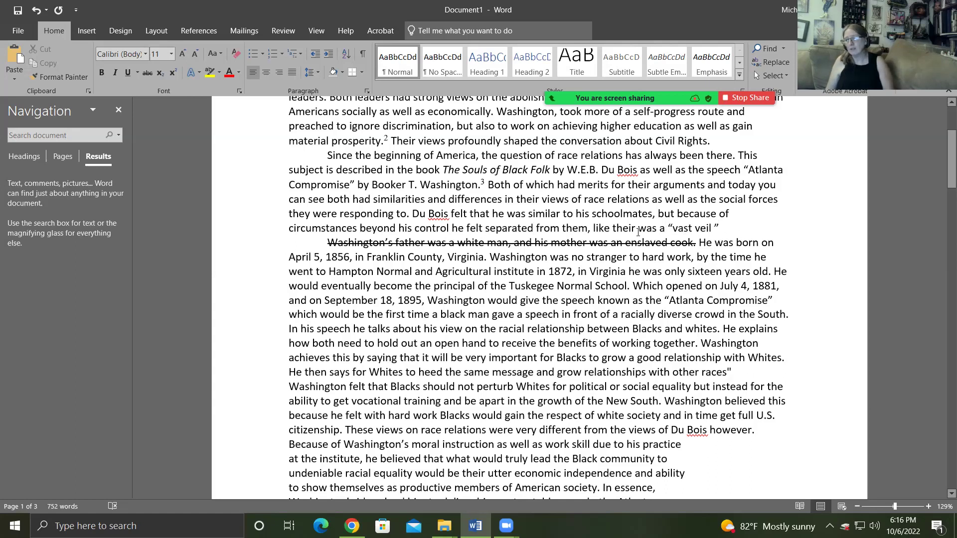
pyautogui.moveTo(704, 226); pyautogui.dragTo(294, 228)
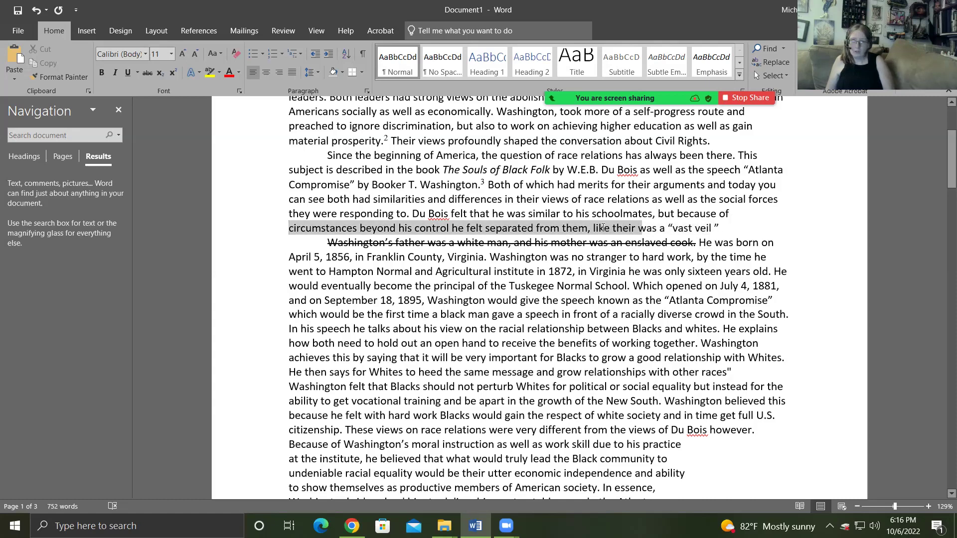
pyautogui.moveTo(590, 228); pyautogui.dragTo(725, 227)
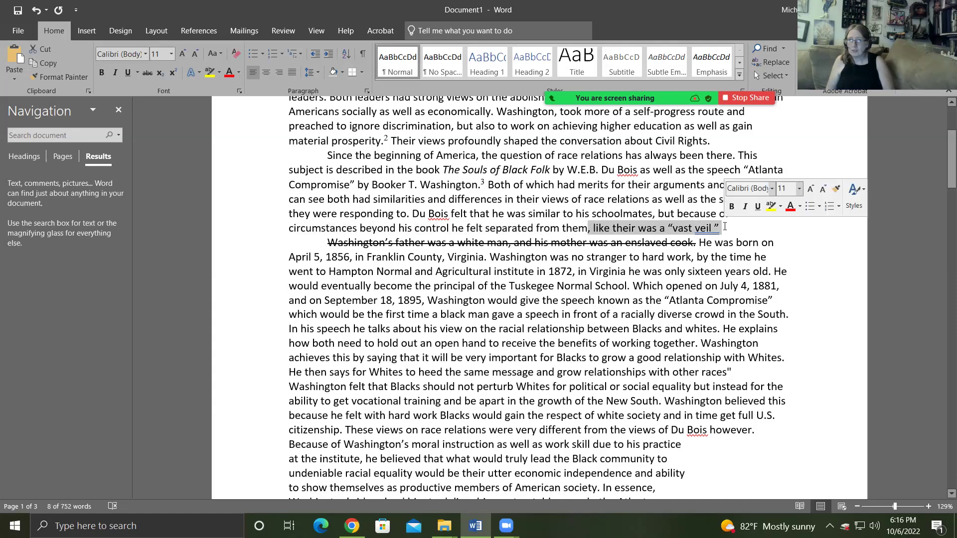
pyautogui.press('BackSpace')
pyautogui.write('social')
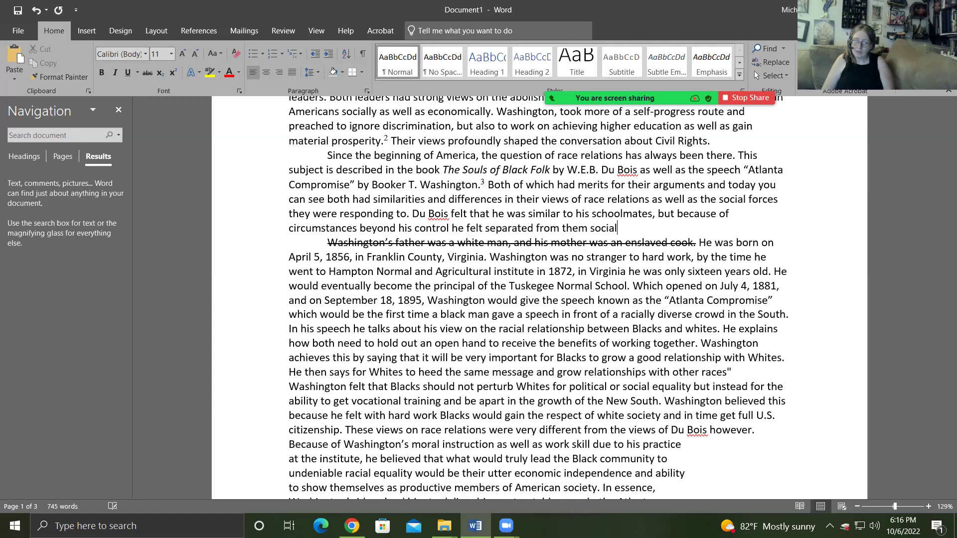
pyautogui.write('ly.')
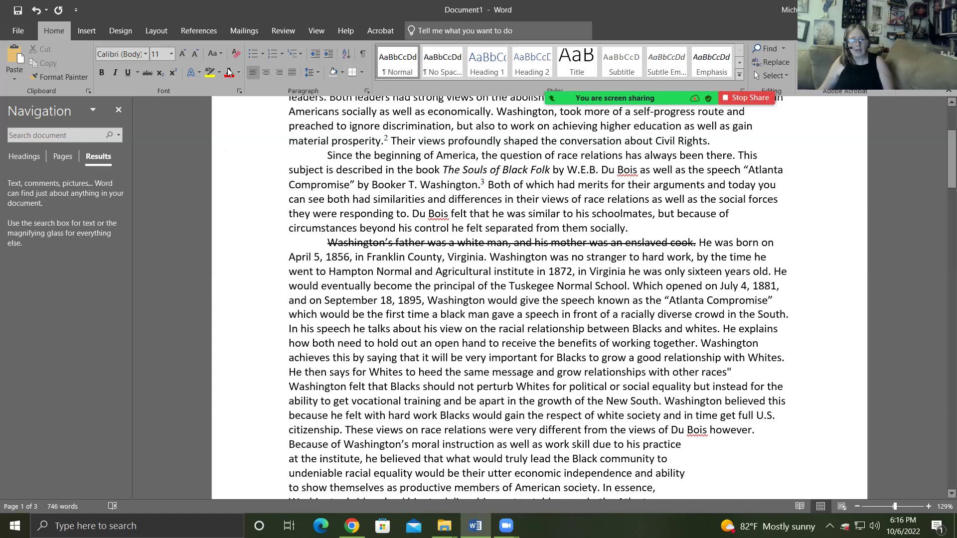
# Step: Insert a footnote after "socially." reading "Du Bois, Souls of Black Folk," with the book title in italics
pyautogui.click(210, 33)
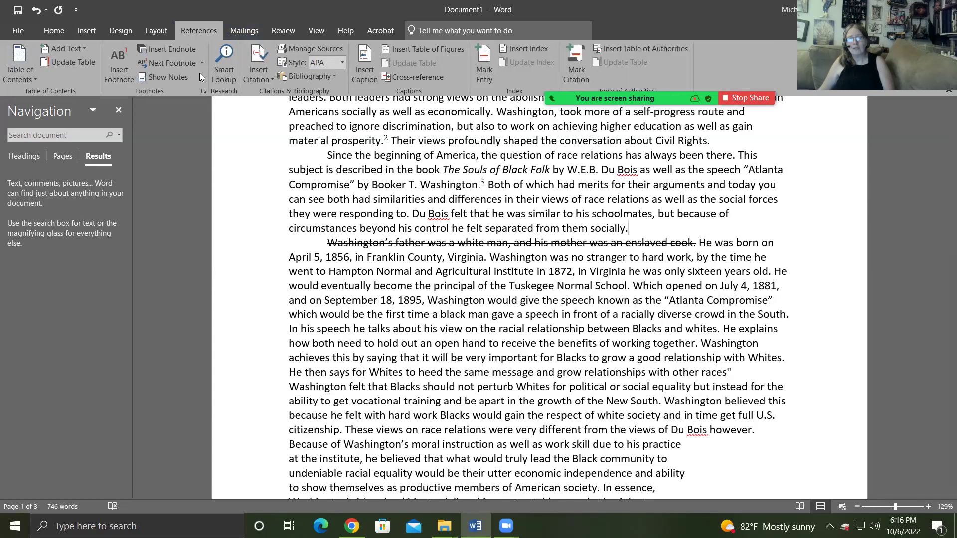
pyautogui.click(119, 71)
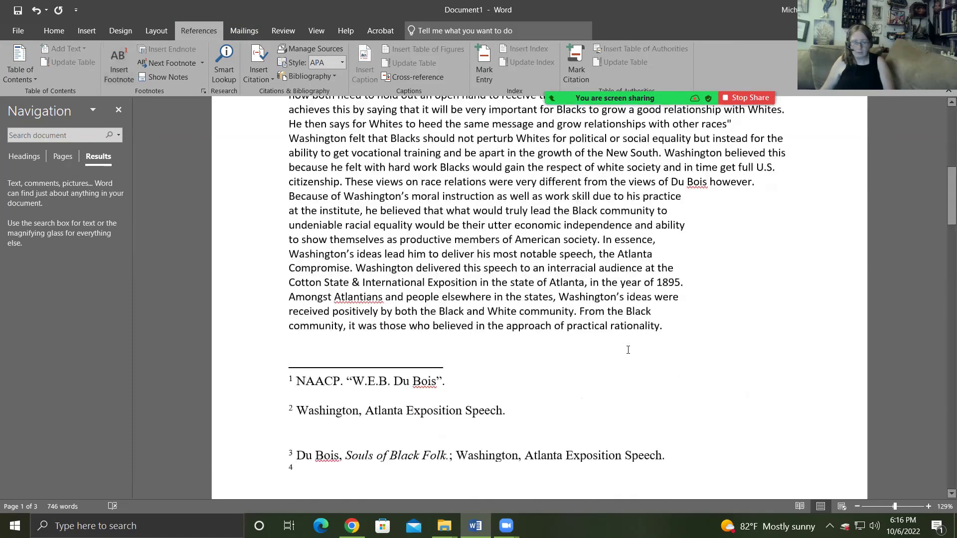
pyautogui.write('Du Bois')
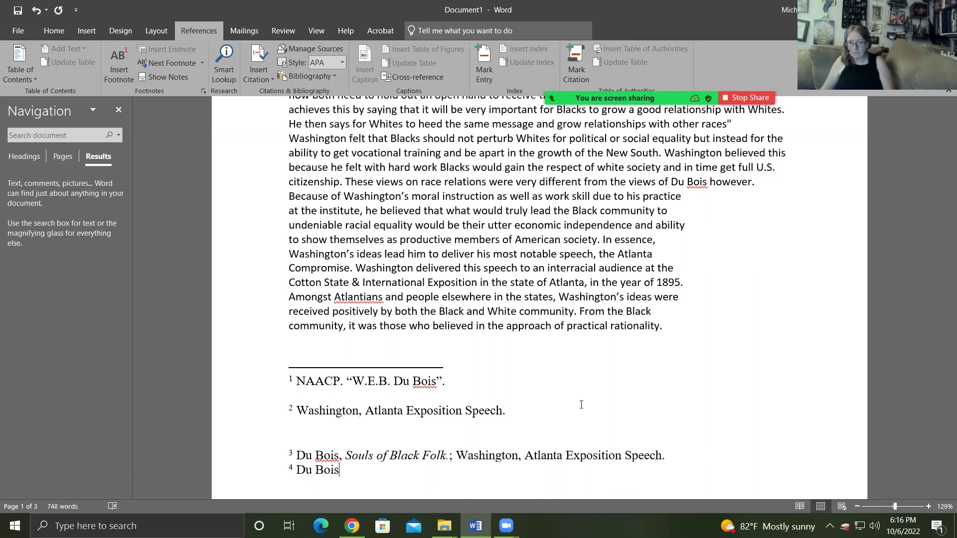
pyautogui.moveTo(446, 456); pyautogui.dragTo(339, 457)
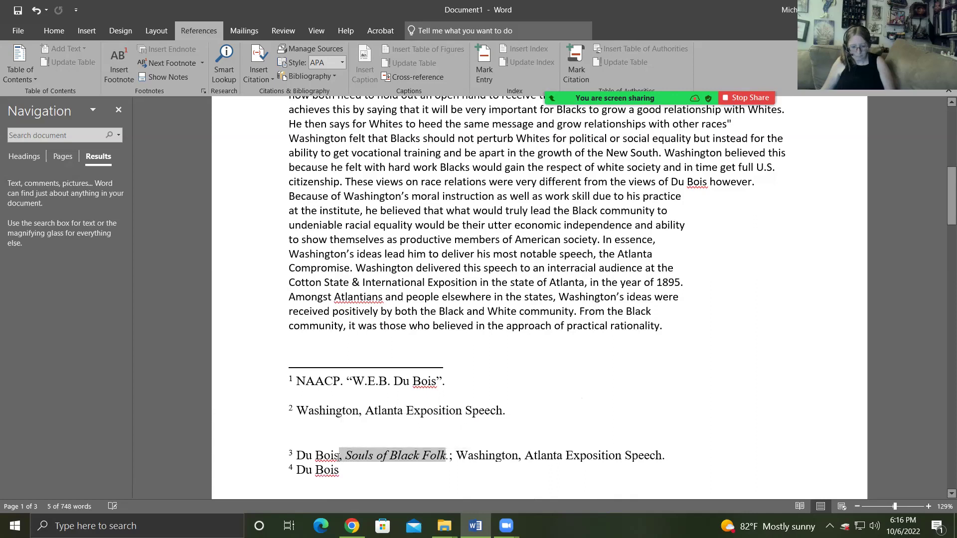
pyautogui.click(350, 469)
pyautogui.write(', Souls of Black Folk.')
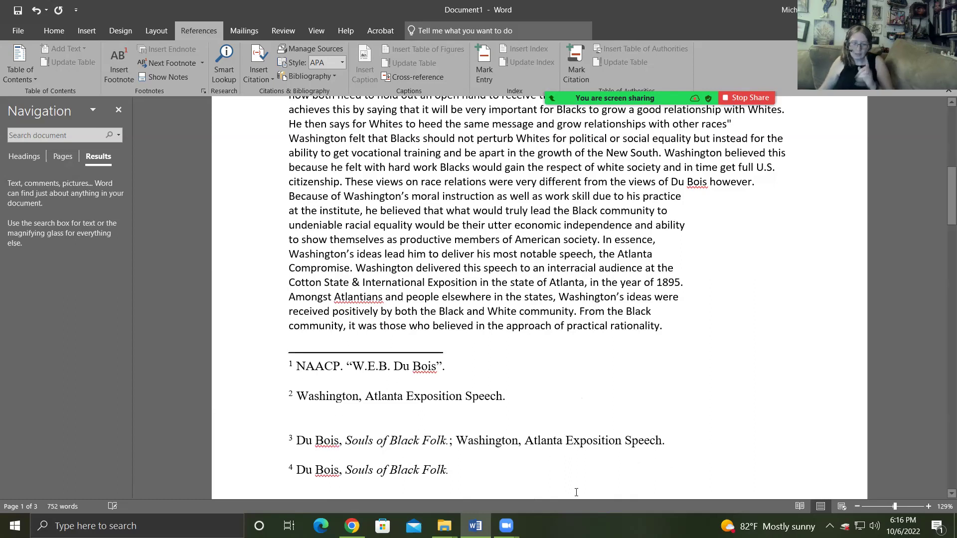
pyautogui.press('BackSpace')
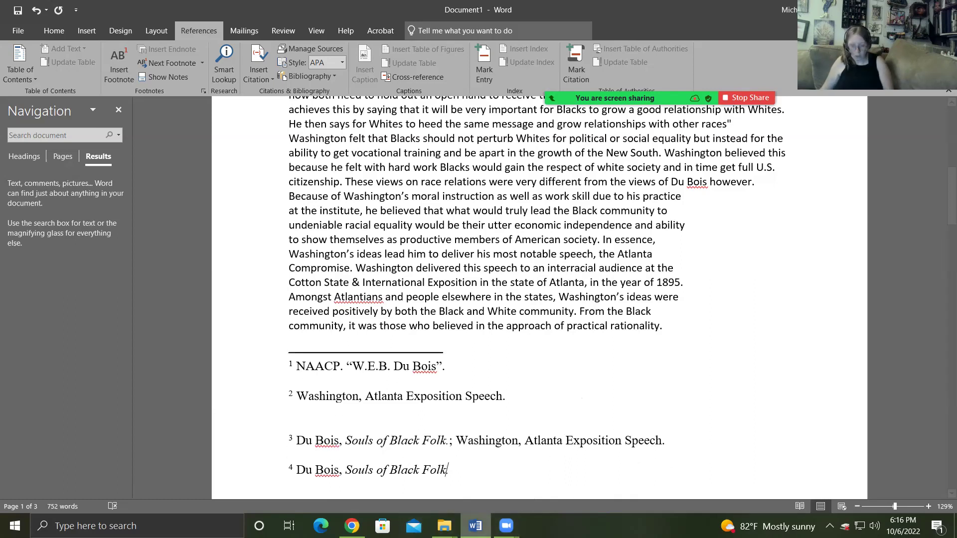
pyautogui.moveTo(476, 526)
pyautogui.write(',')
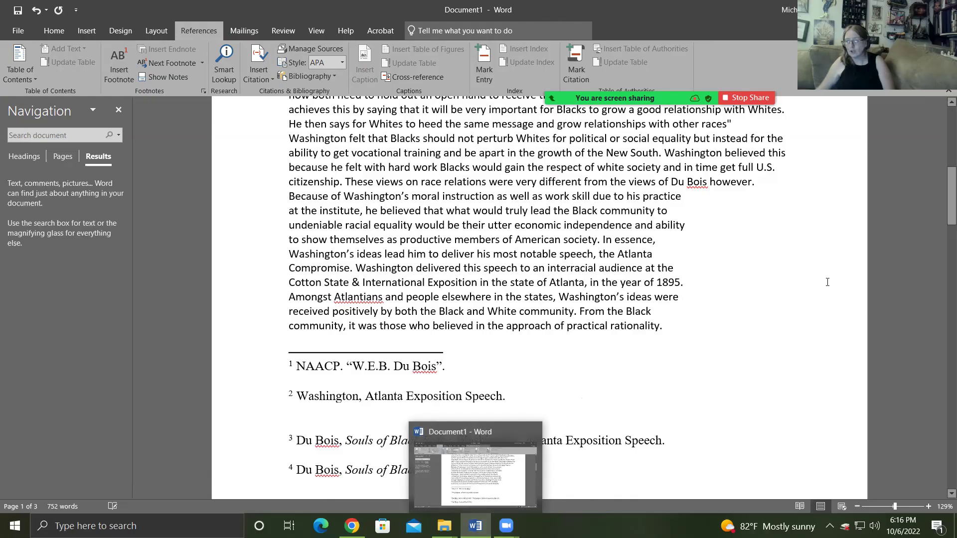
# Step: Switch to the Gutenberg page in Chrome and check the chapter headings around the vast veil passage
pyautogui.click(352, 526)
pyautogui.scroll(-5, 492, 250)
pyautogui.scroll(-15, 492, 251)
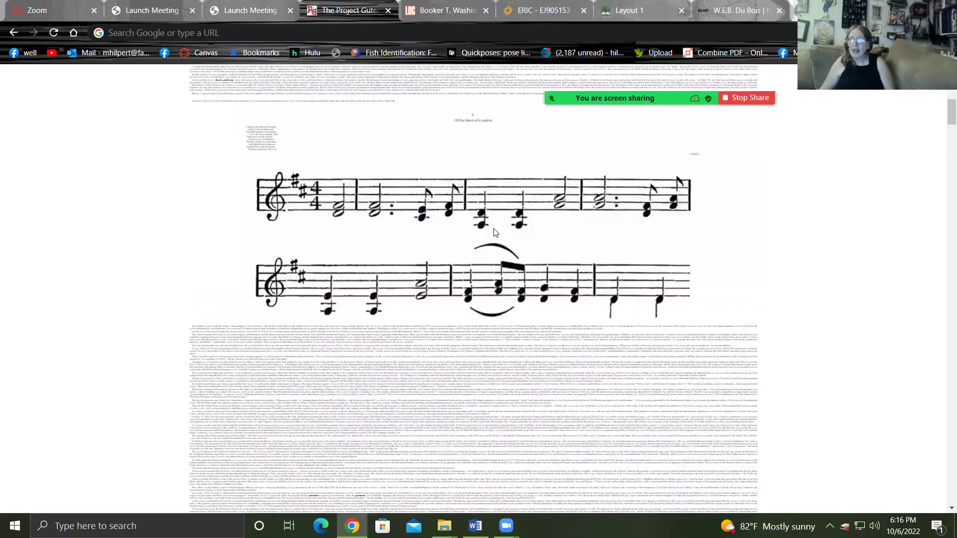
pyautogui.scroll(20, 494, 232)
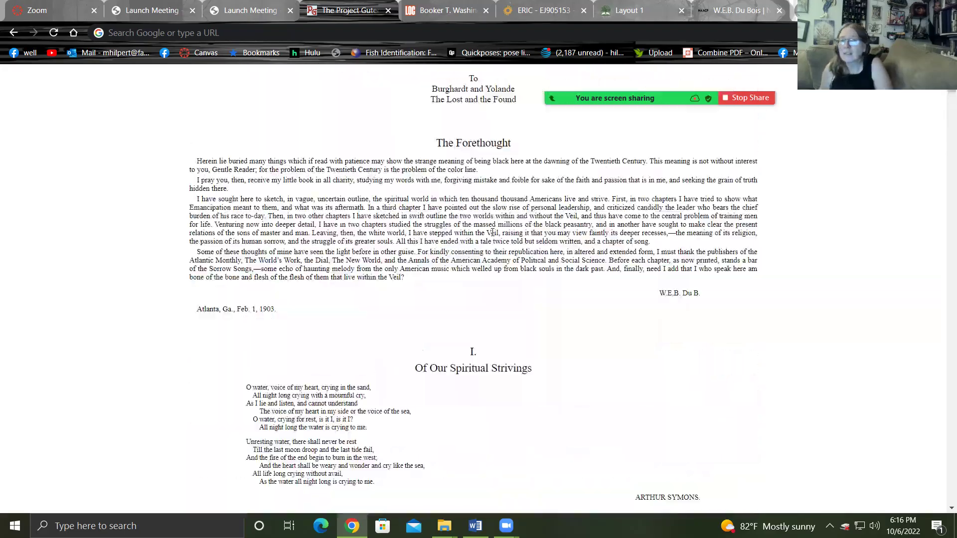
pyautogui.scroll(-20, 492, 233)
pyautogui.scroll(-15, 509, 312)
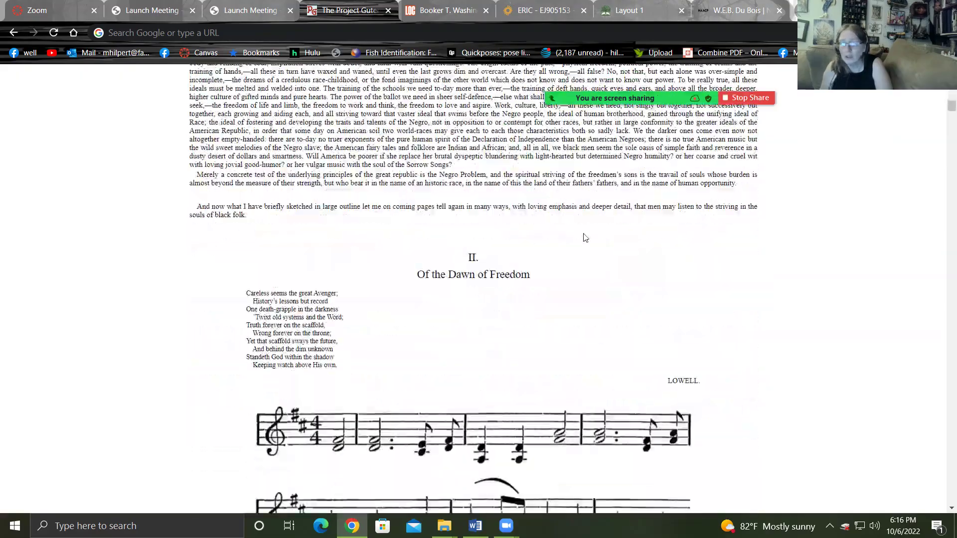
pyautogui.scroll(-15, 586, 238)
pyautogui.scroll(7, 434, 225)
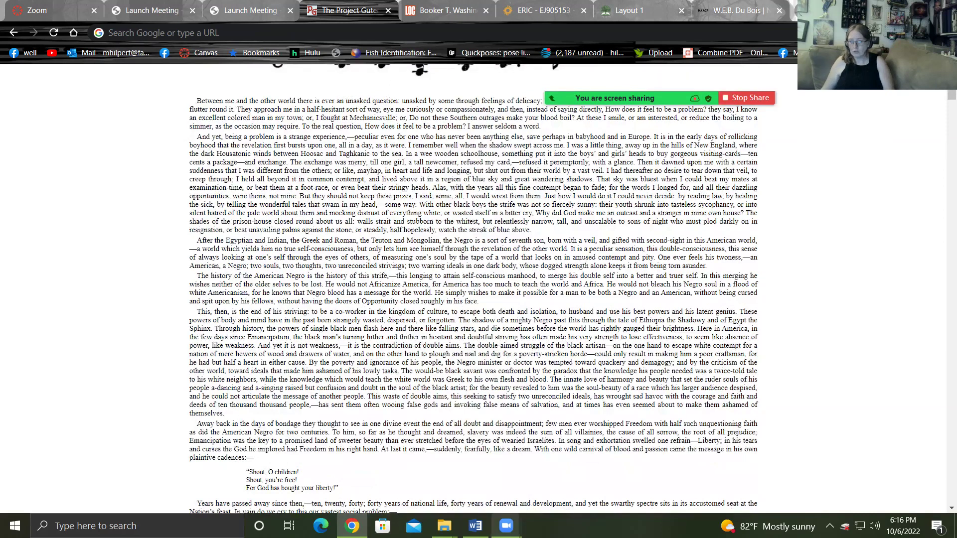
# Step: Switch back to Word, complete footnote 4 with "Chapter I", and delete the extra blank line between footnotes 2 and 3
pyautogui.click(475, 526)
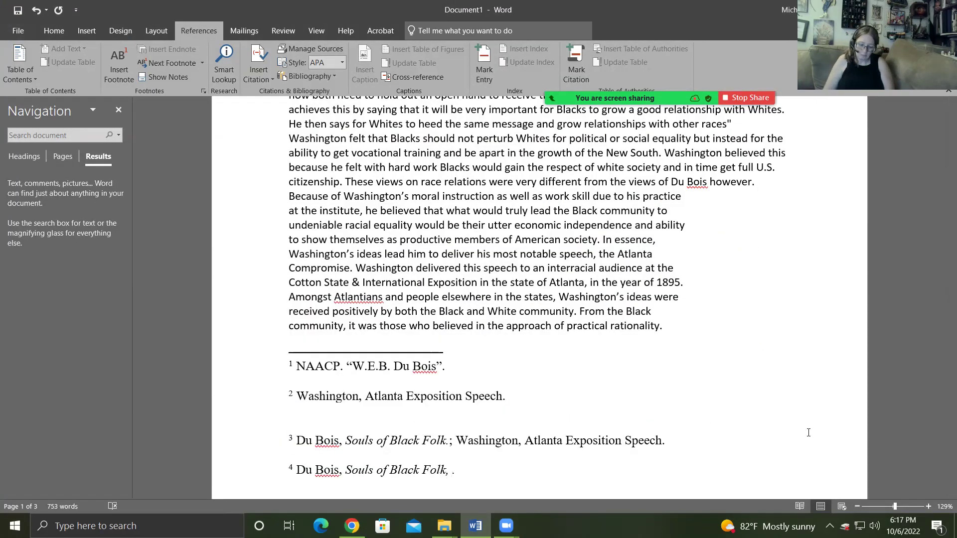
pyautogui.write('Chapter 1')
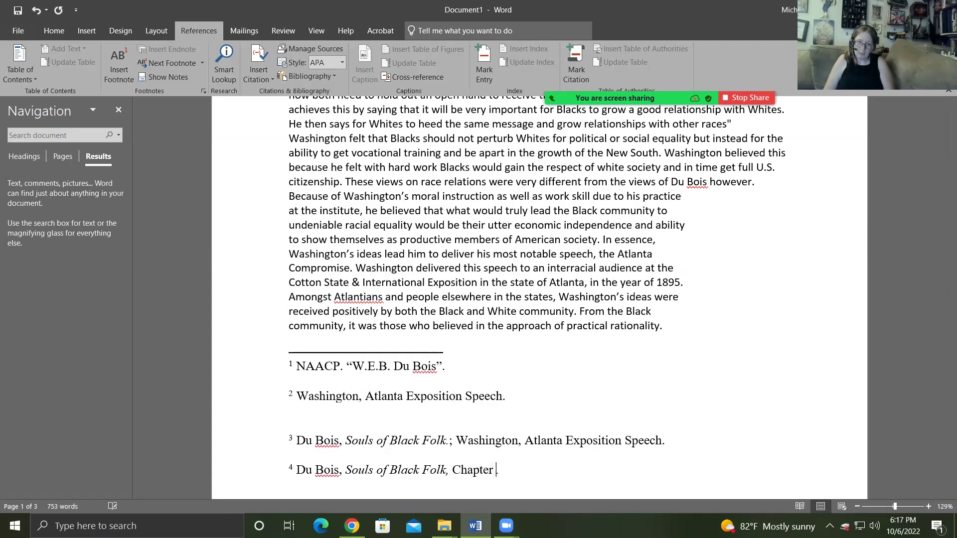
pyautogui.write('I')
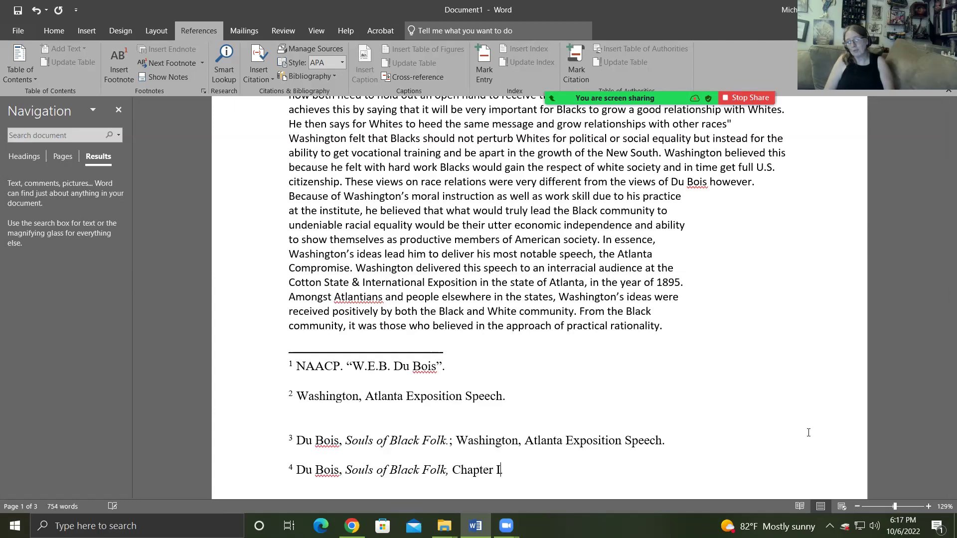
pyautogui.click(442, 422)
pyautogui.press('Delete')
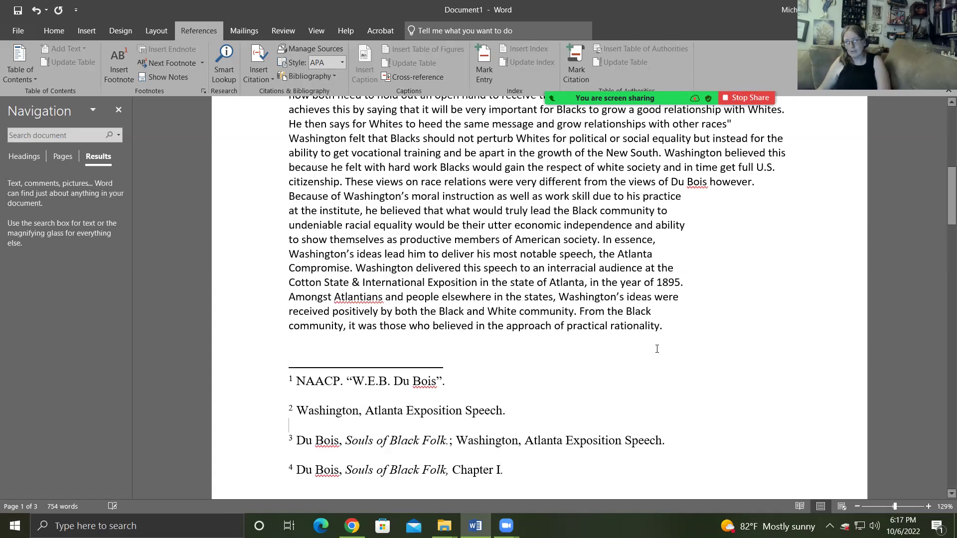
# Step: Delete the struck-through sentence about Washington's father being a white man and his mother an enslaved cook
pyautogui.scroll(6, 657, 349)
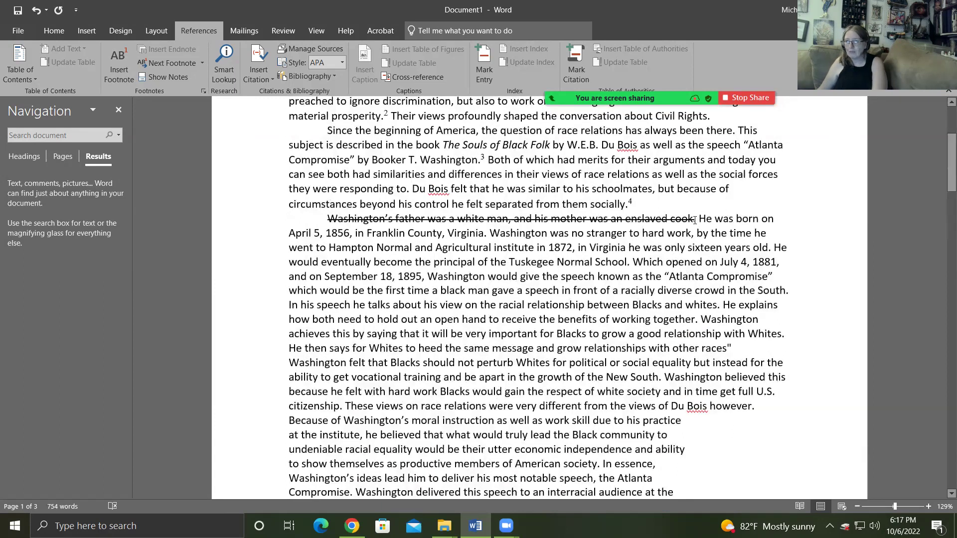
pyautogui.moveTo(695, 220); pyautogui.dragTo(325, 221)
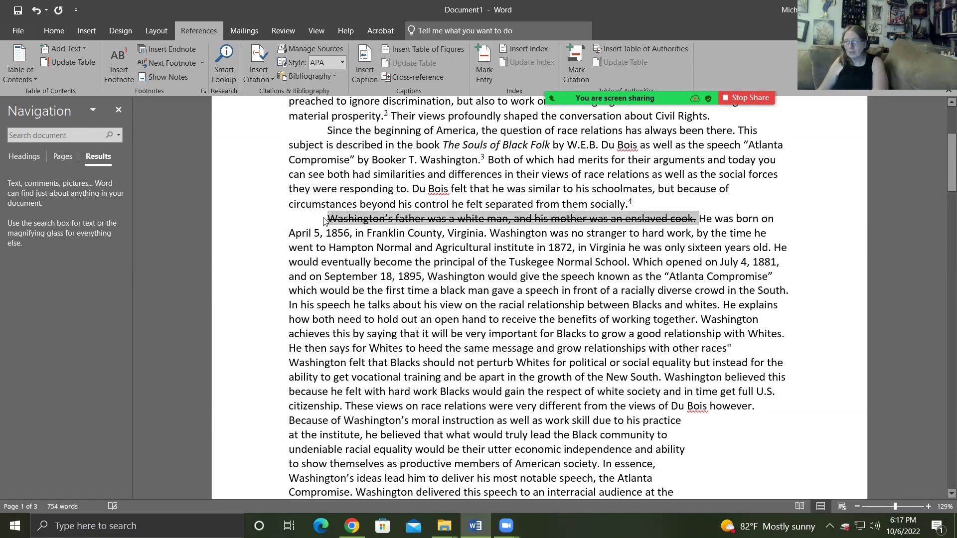
pyautogui.press('Delete')
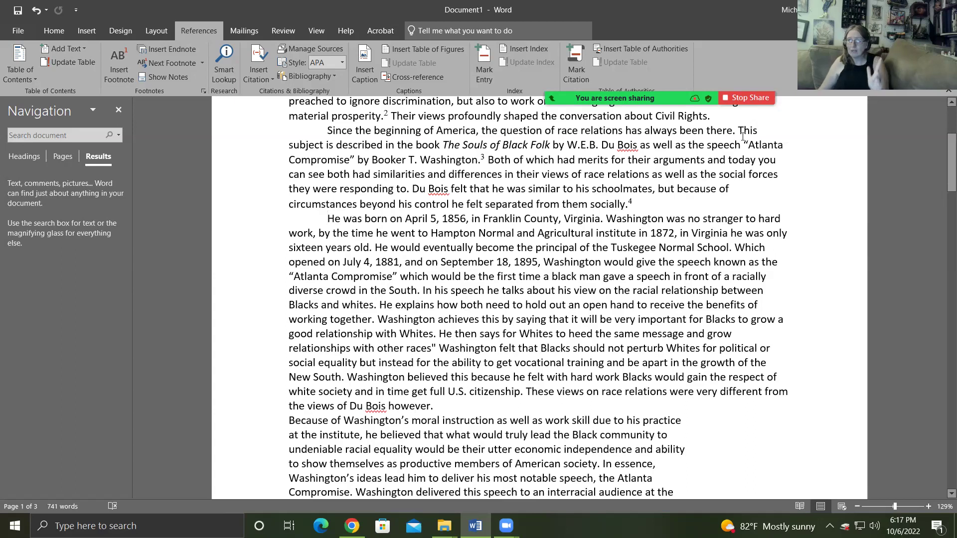
pyautogui.scroll(-7, 664, 226)
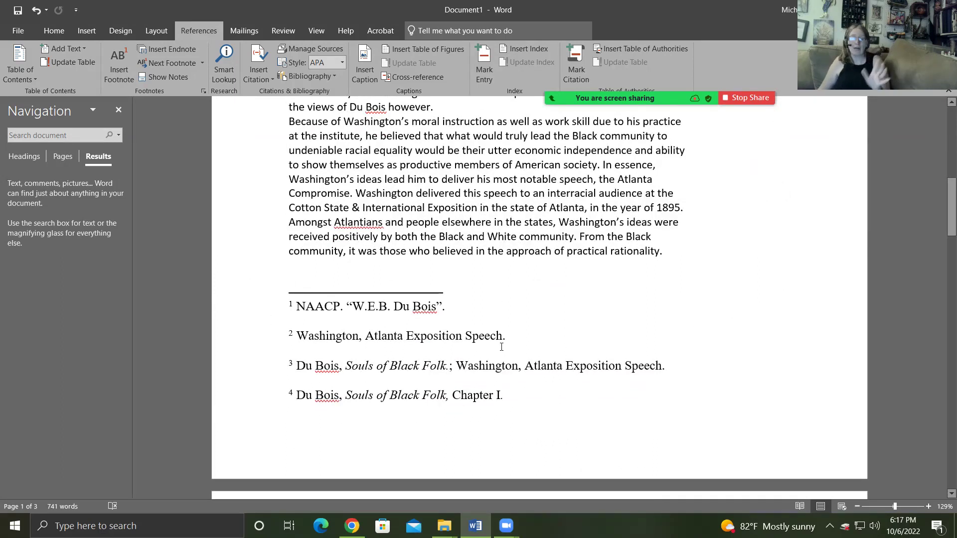
pyautogui.scroll(-1, 496, 344)
pyautogui.scroll(-5, 488, 341)
pyautogui.scroll(5, 489, 299)
pyautogui.scroll(-1, 489, 299)
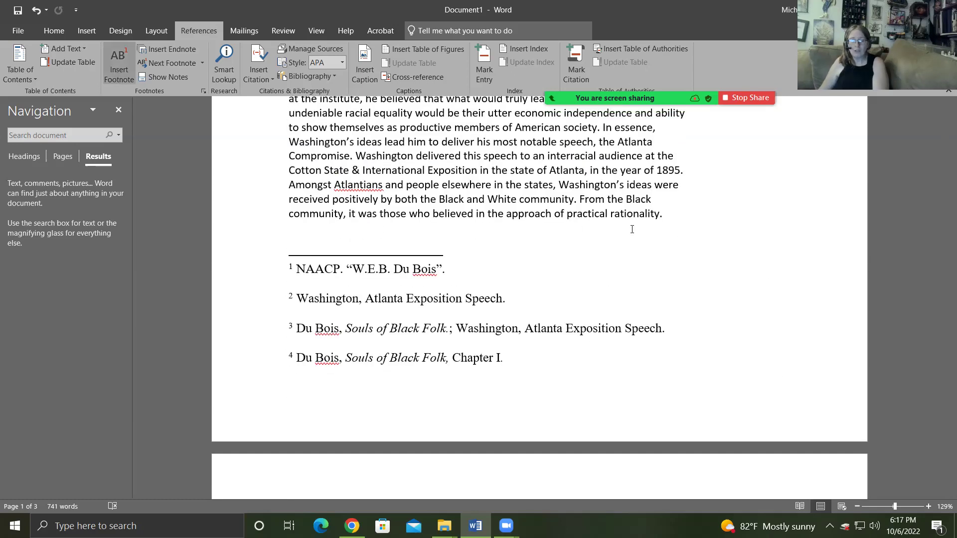
# Step: Move the sentence starting "Du Bois felt that he was similar to his schoolmates", with its footnote, ahead of the essay's first footnote reference
pyautogui.scroll(9, 598, 262)
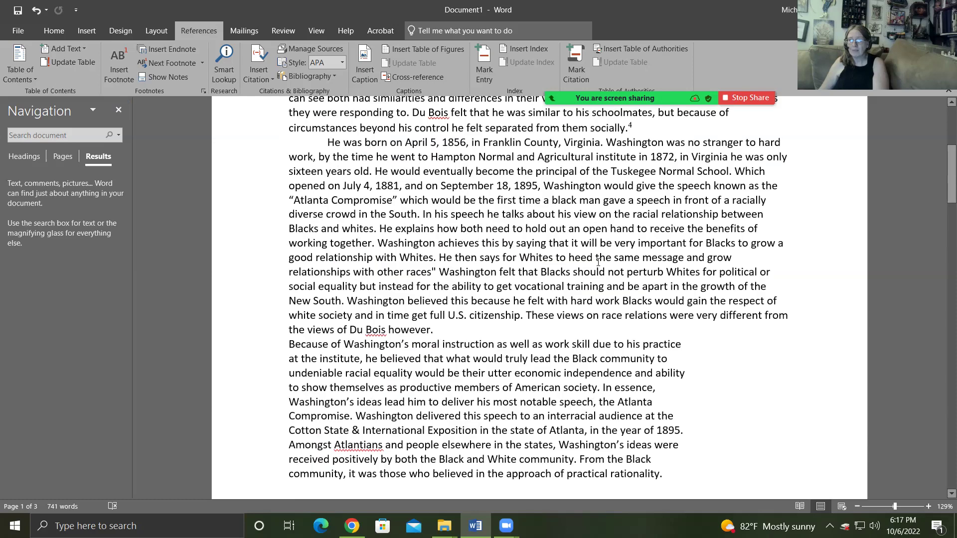
pyautogui.moveTo(631, 279); pyautogui.dragTo(418, 260)
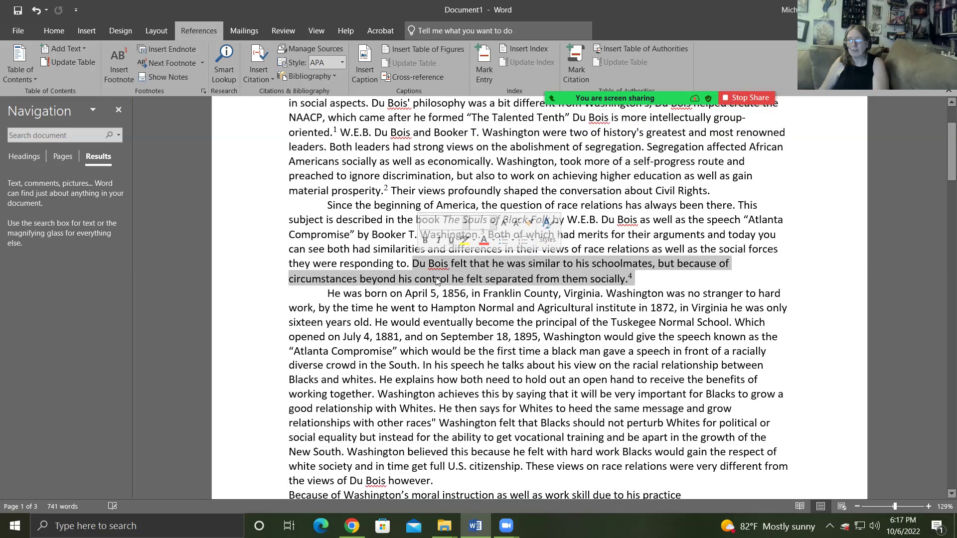
pyautogui.moveTo(269, 8); pyautogui.dragTo(325, 121)
# Step: Add a blank line after the "Du Bois, Souls of Black Folk, Chapter I." footnote to separate it from the NAACP footnote
pyautogui.scroll(-7, 587, 301)
pyautogui.scroll(-5, 586, 301)
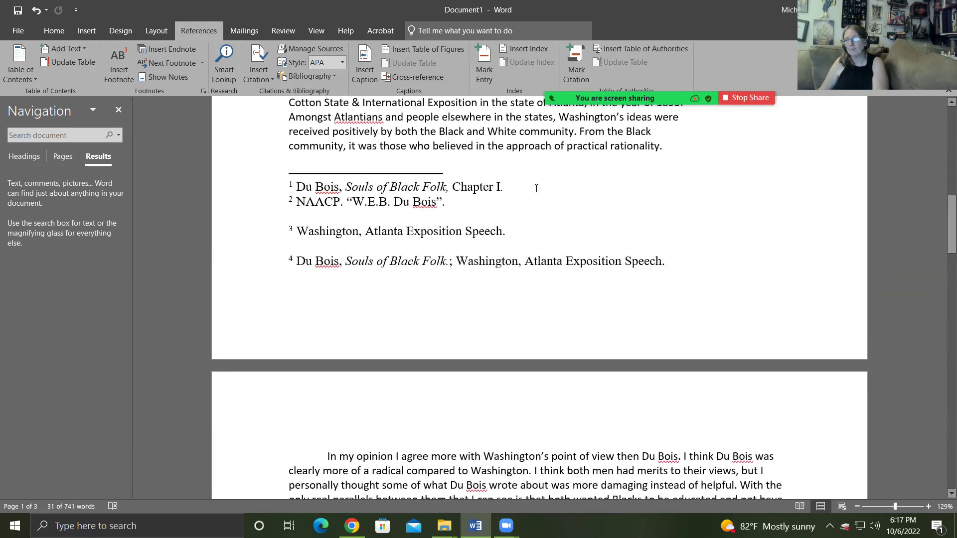
pyautogui.click(536, 188)
pyautogui.press('Return')
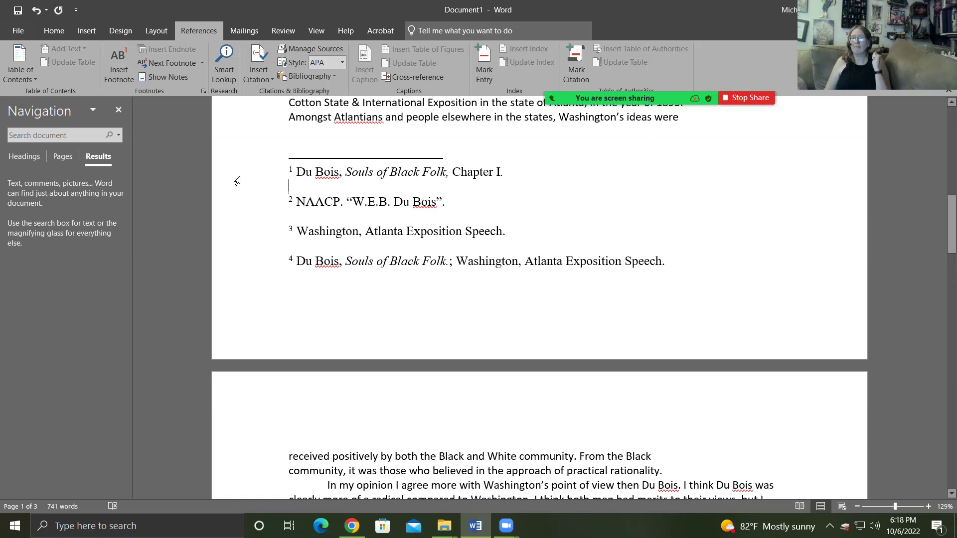
# Step: Stop sharing the screen in the Zoom meeting
pyautogui.hotkey('shift', 'Home')
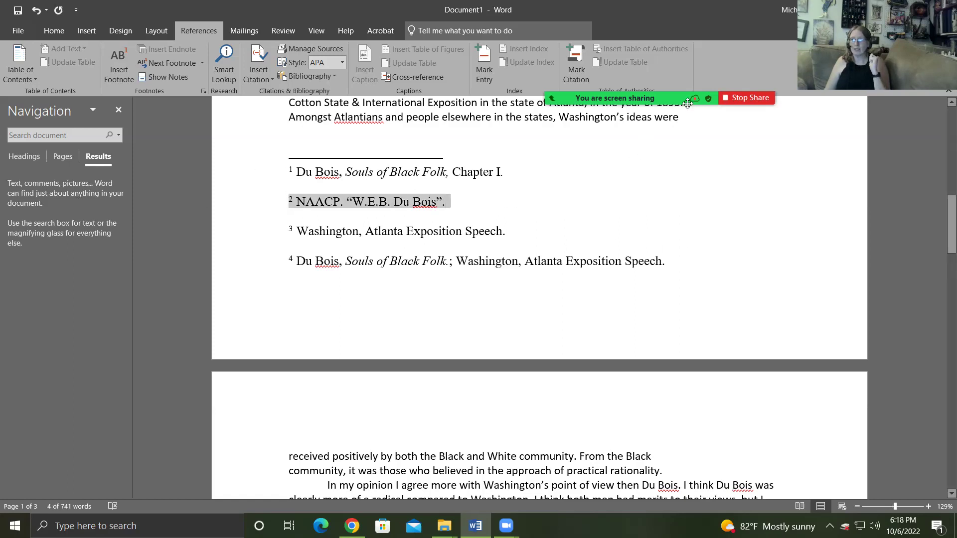
pyautogui.moveTo(705, 99)
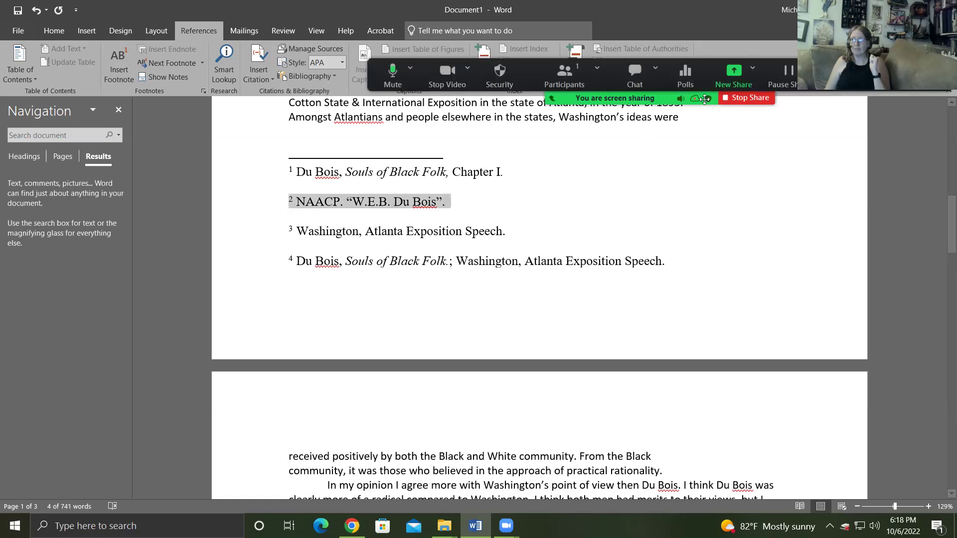
pyautogui.click(735, 99)
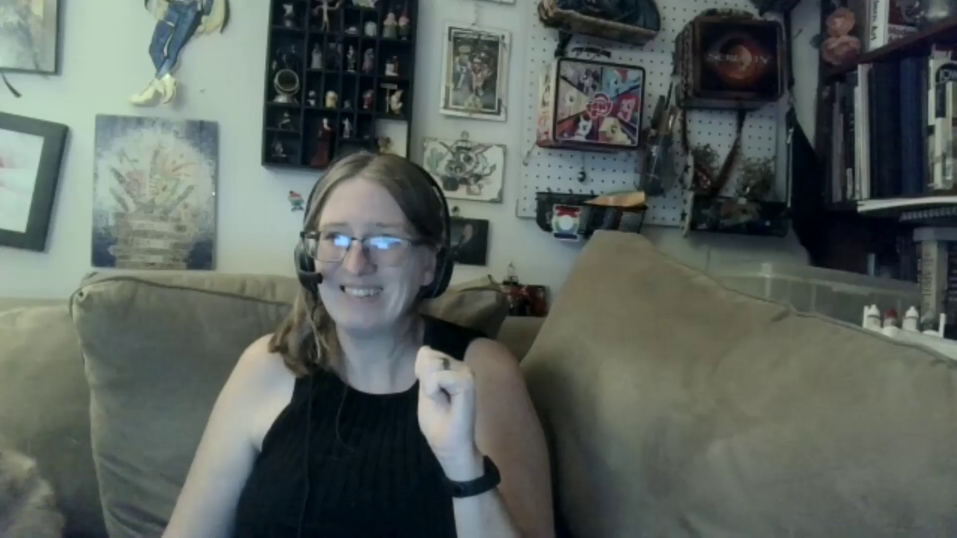